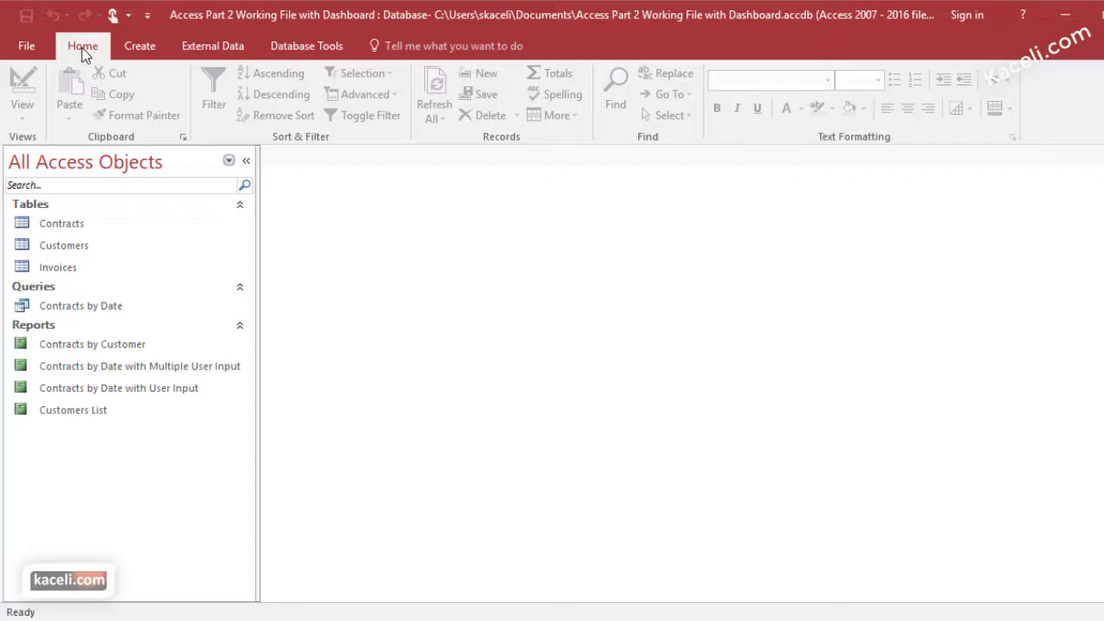
# - Review the Contracts table, then start a Simple Query Wizard drawing from the Customers table
pyautogui.doubleClick(53, 226)
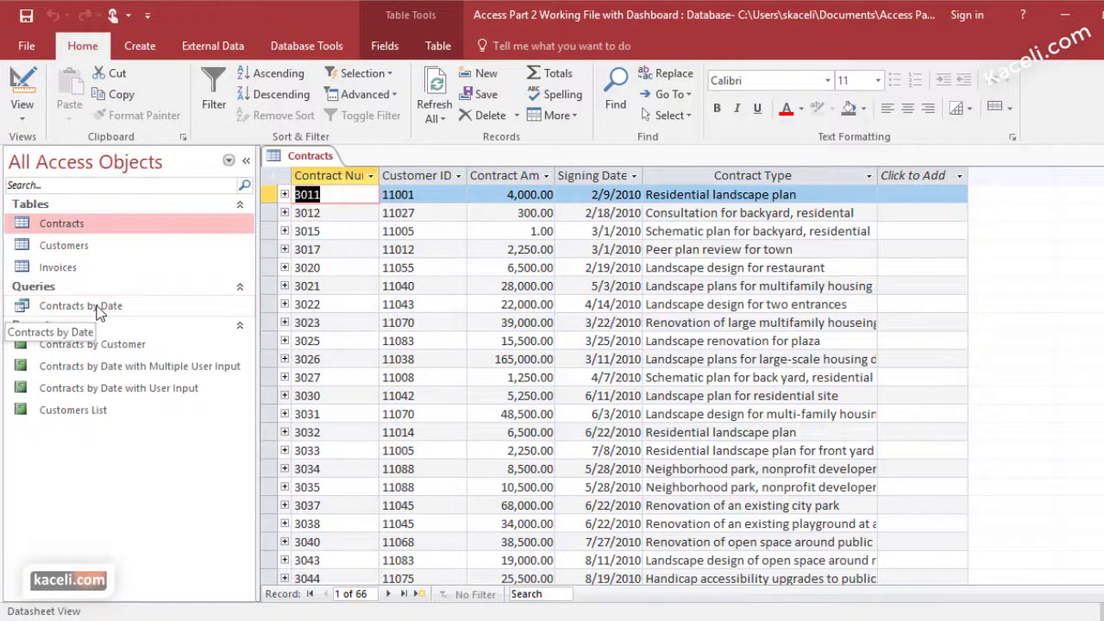
pyautogui.hotkey('ctrl', 'w')
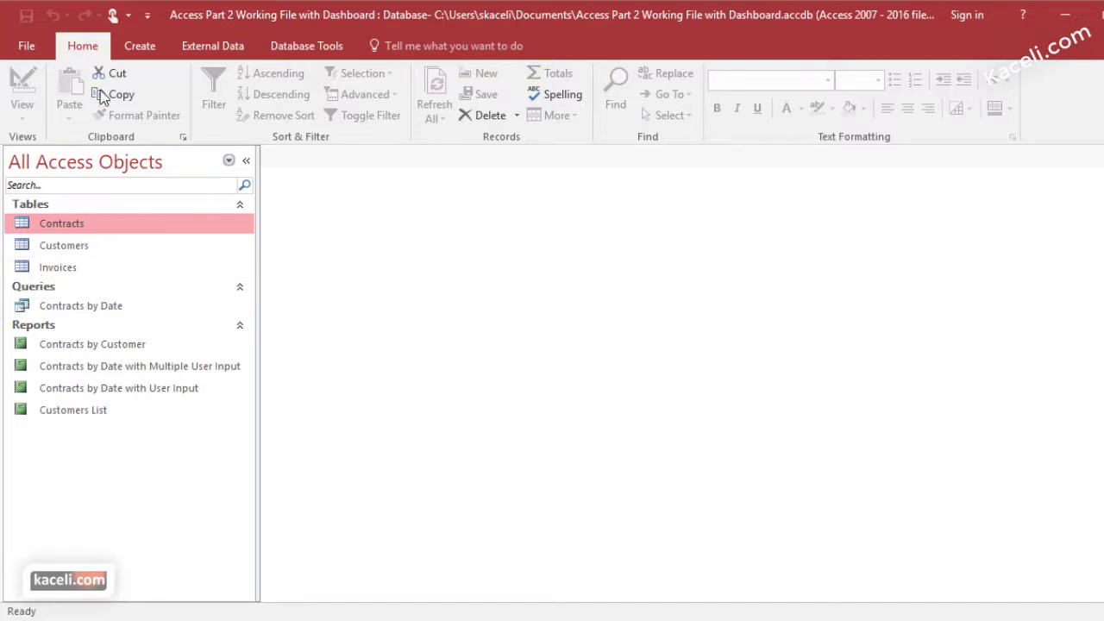
pyautogui.click(132, 45)
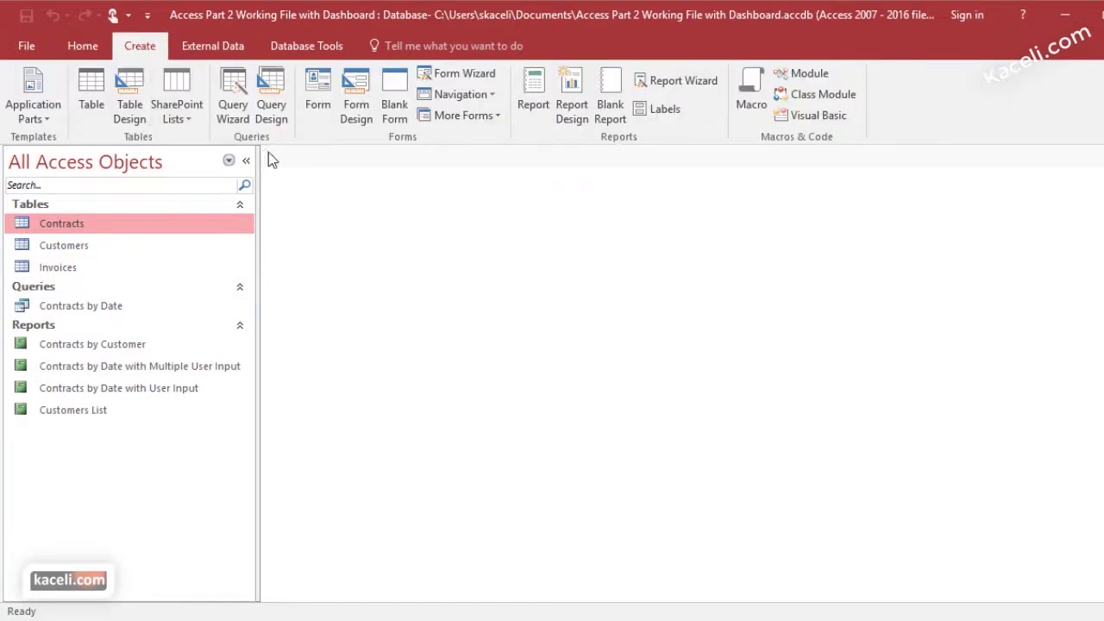
pyautogui.click(239, 95)
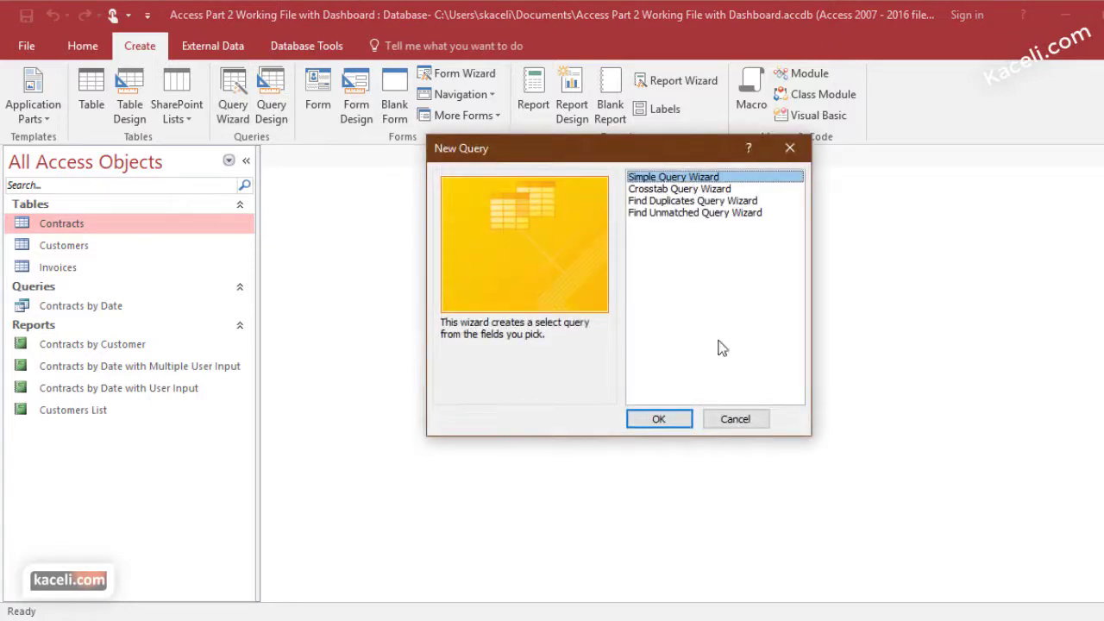
pyautogui.click(653, 421)
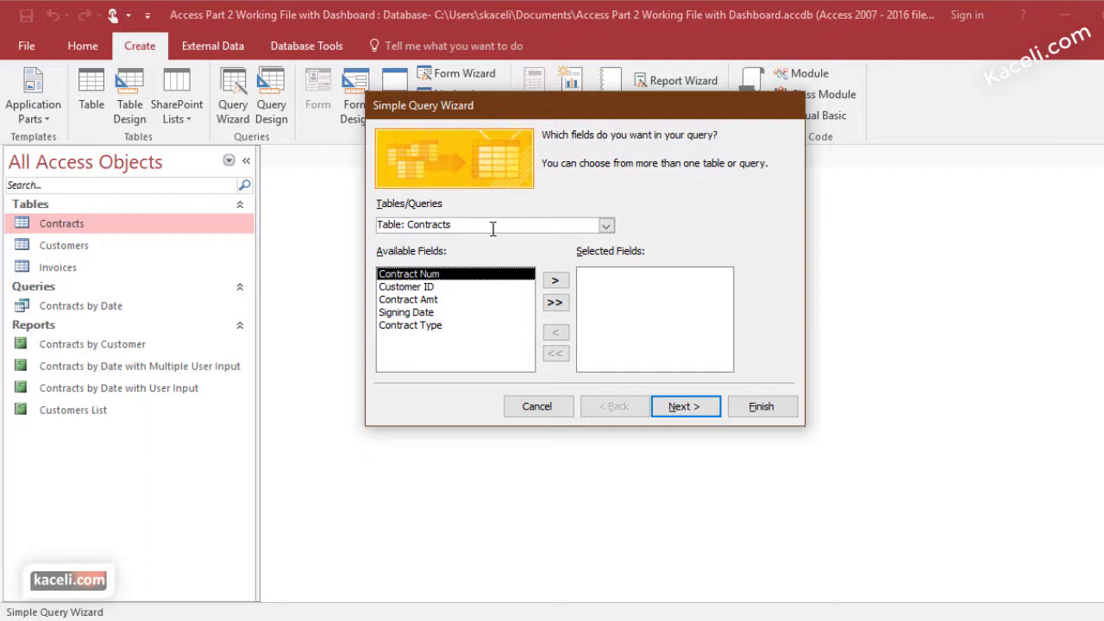
pyautogui.click(607, 225)
pyautogui.click(439, 256)
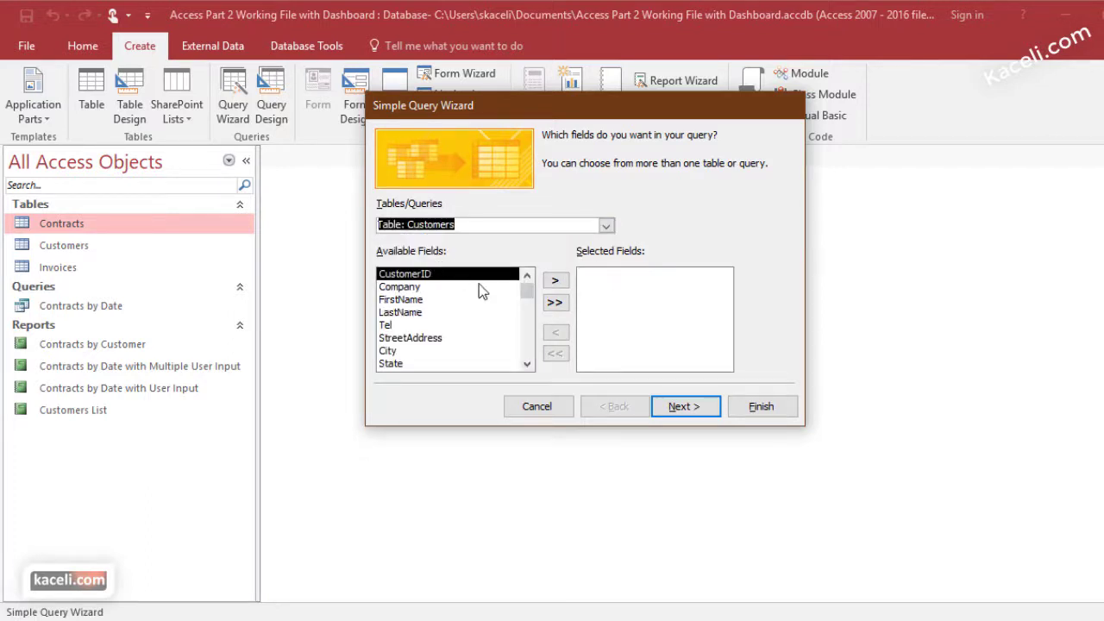
# - Add CustomerID, FirstName, LastName and Email from Customers to the query
pyautogui.click(557, 284)
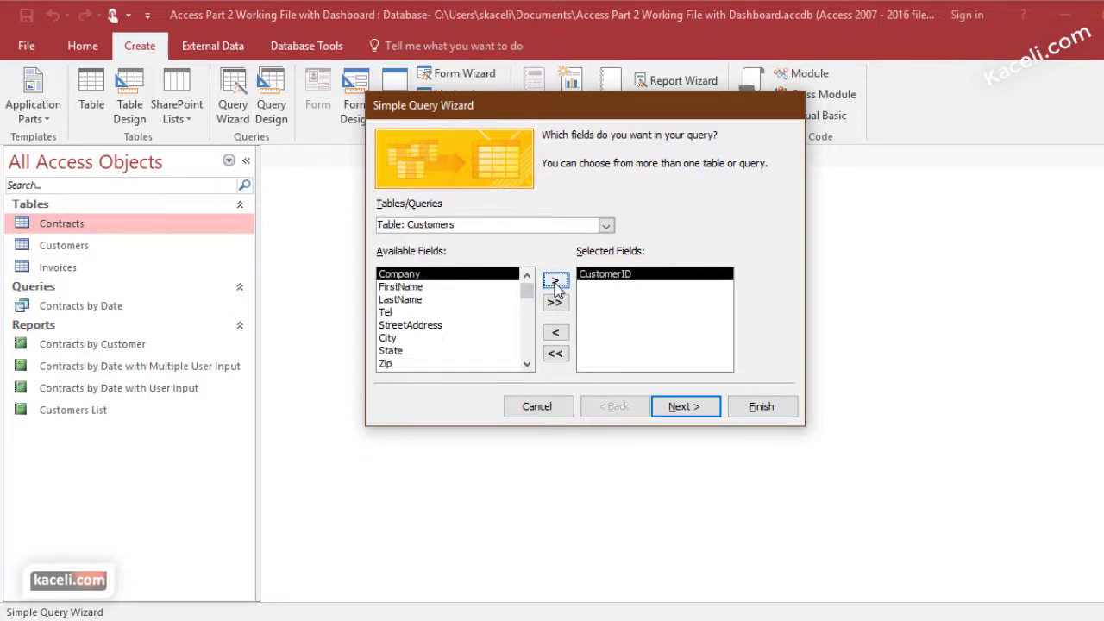
pyautogui.click(488, 287)
pyautogui.click(557, 283)
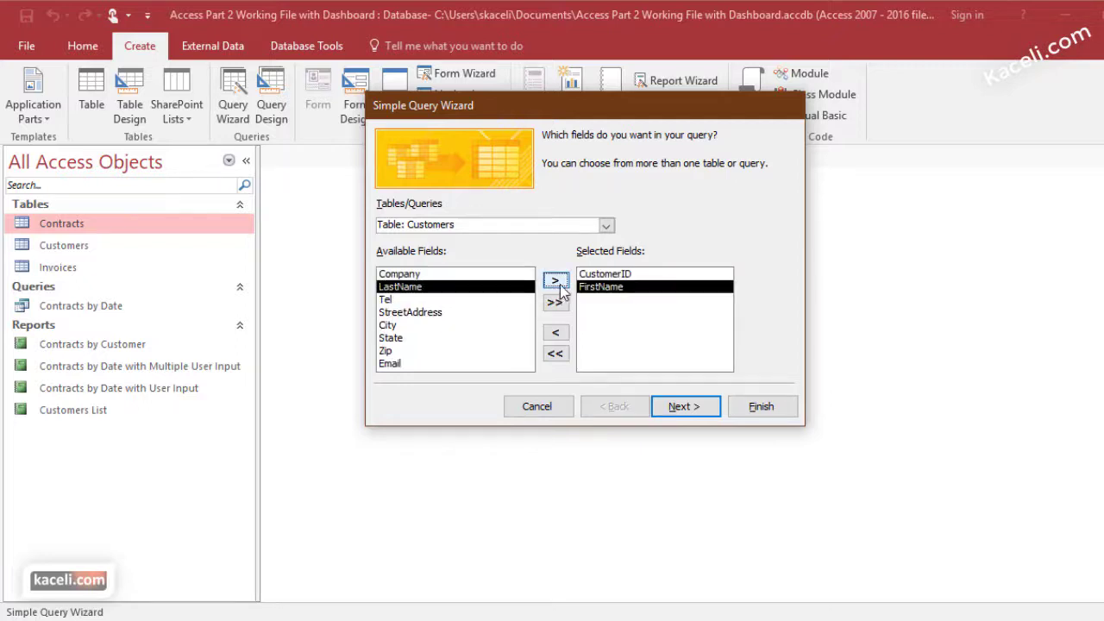
pyautogui.click(556, 283)
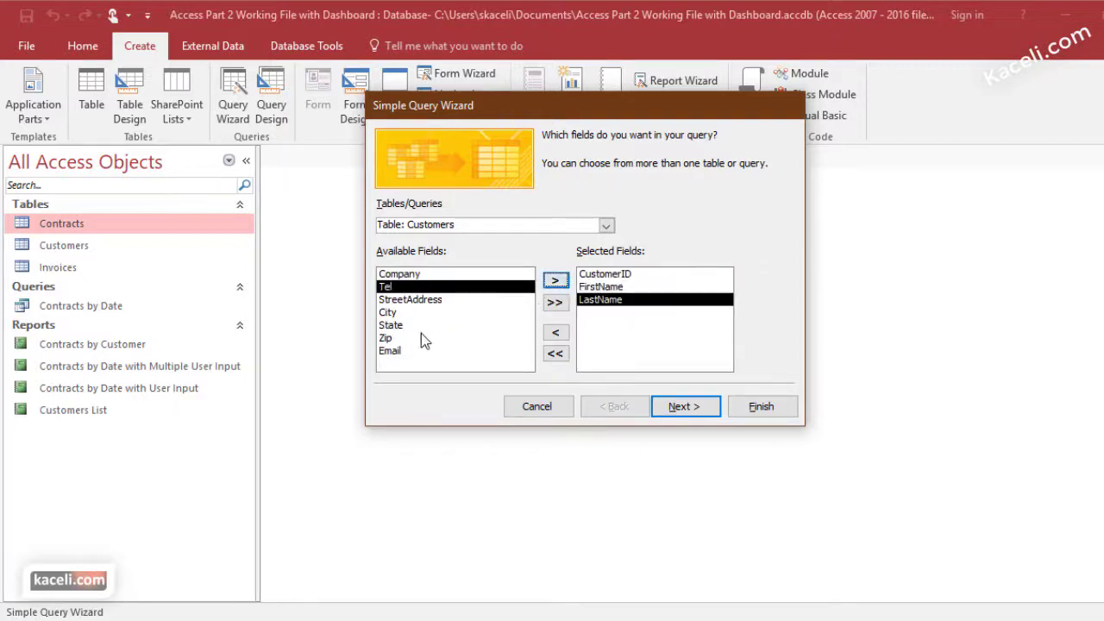
pyautogui.click(405, 352)
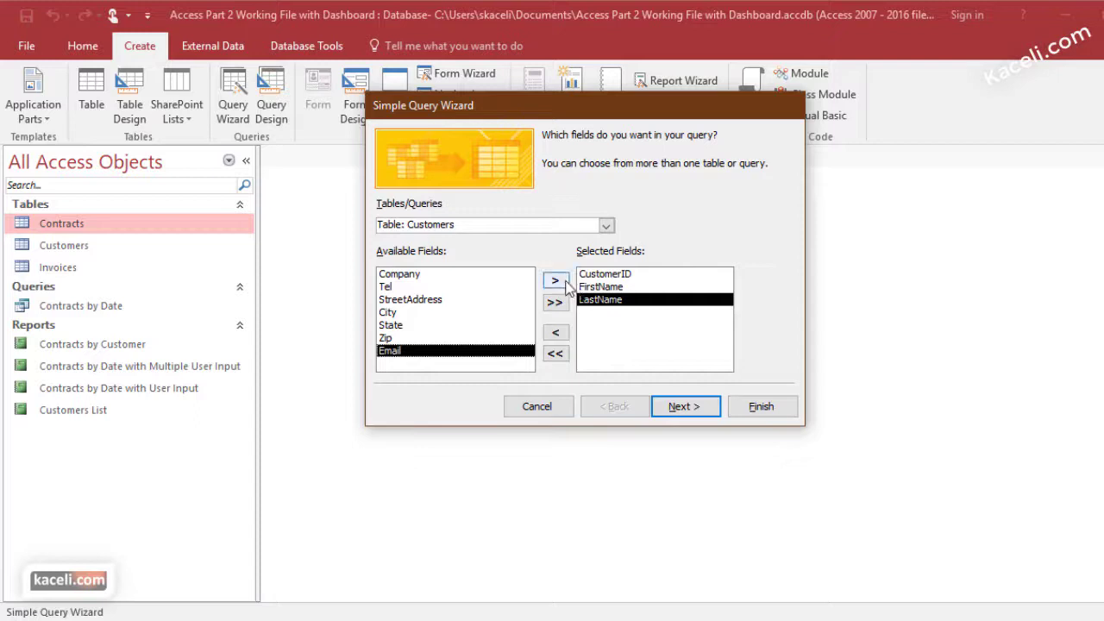
pyautogui.click(557, 280)
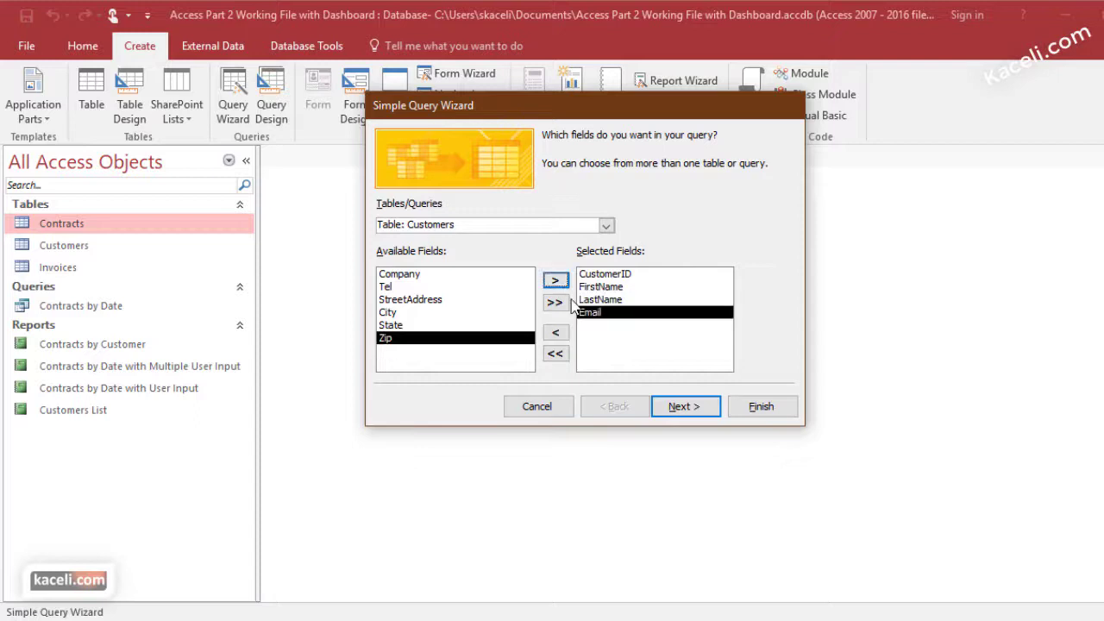
# - Add Contract Amt and Contract Type from the Contracts table
pyautogui.click(607, 225)
pyautogui.click(604, 238)
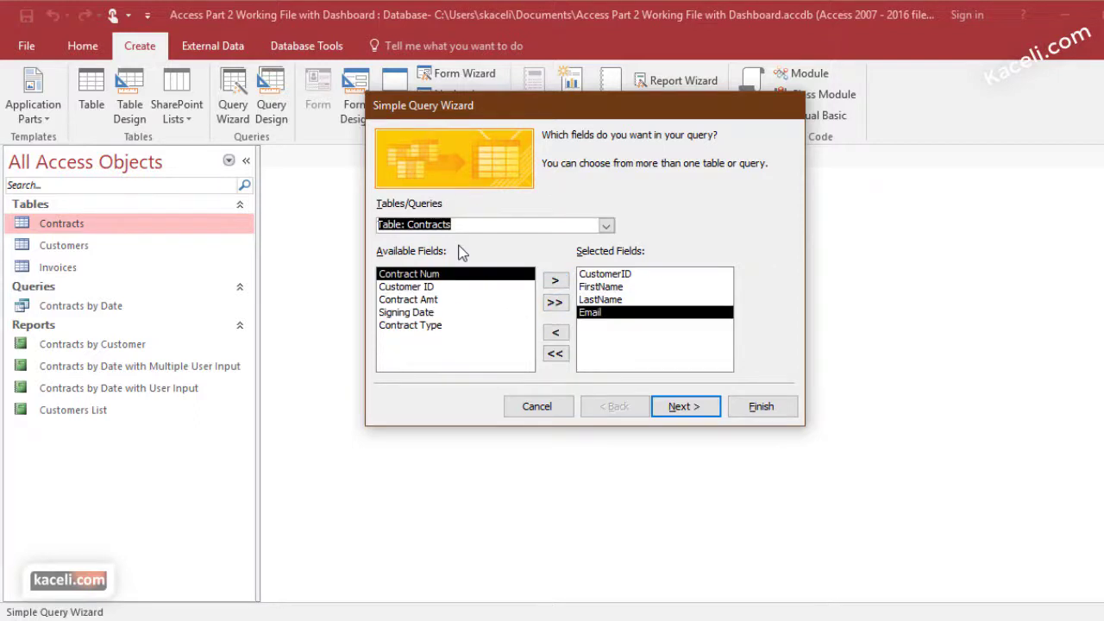
pyautogui.click(427, 300)
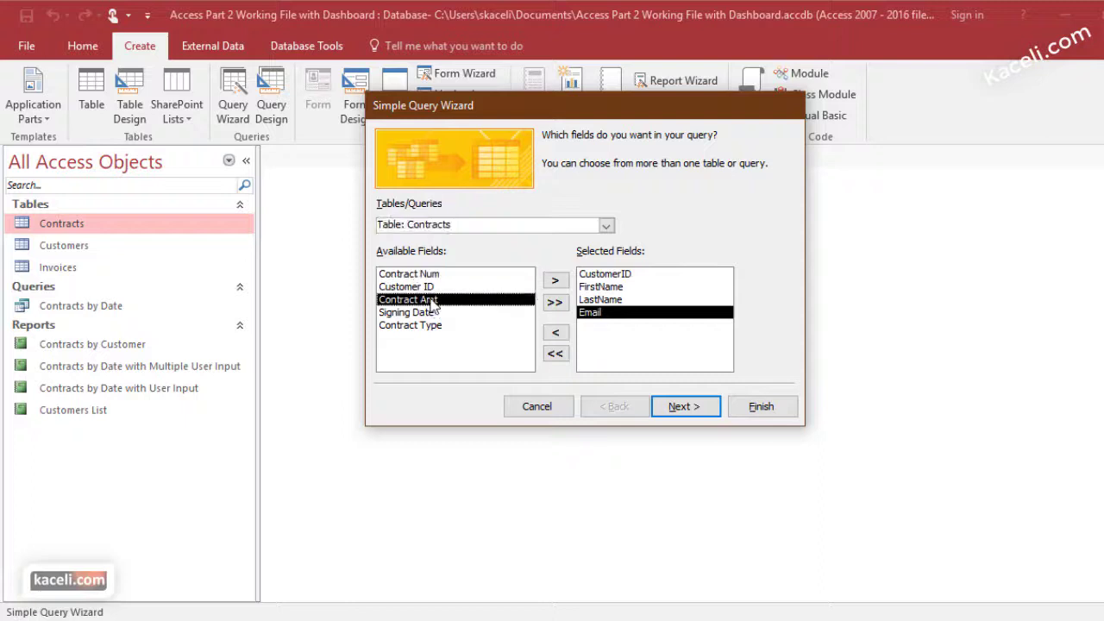
pyautogui.click(556, 281)
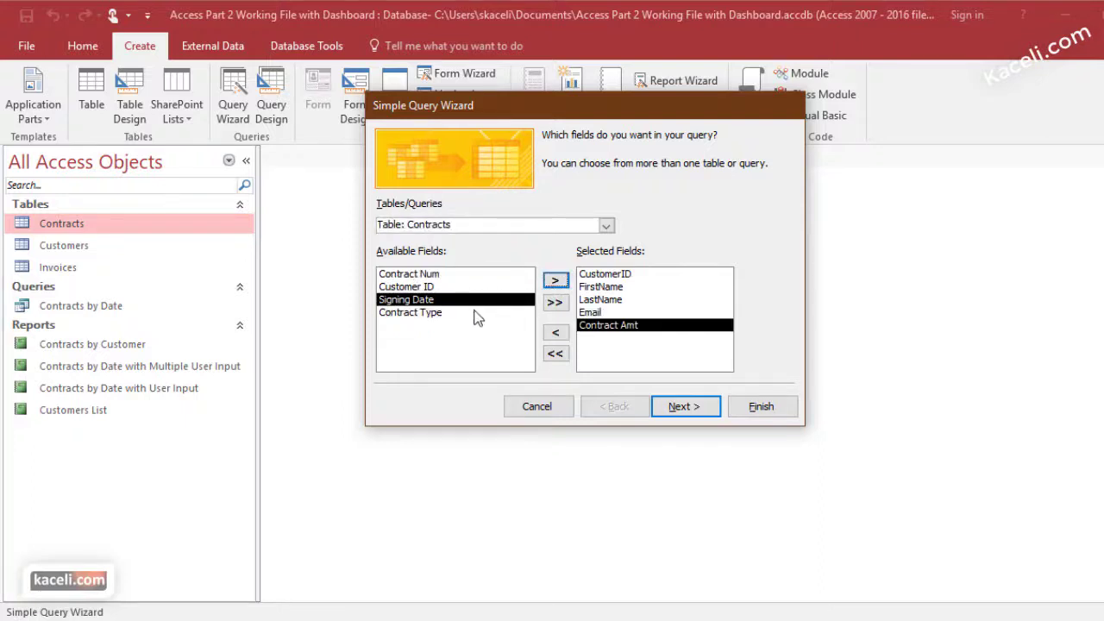
pyautogui.click(421, 315)
pyautogui.click(555, 280)
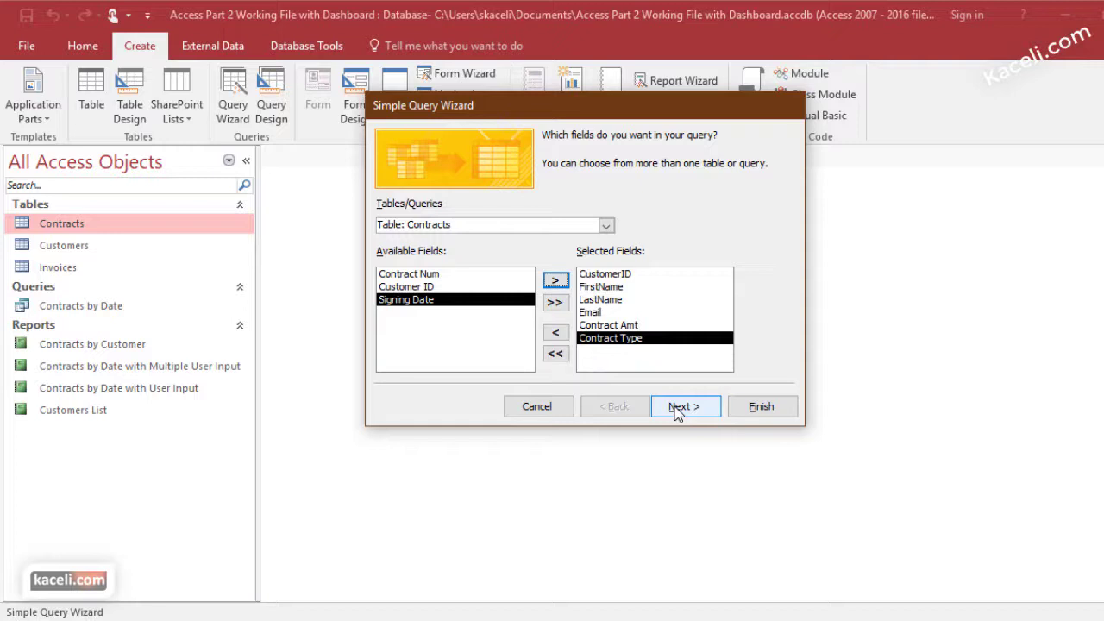
# - Keep it a detail query, title it Customer query for mail merge, and finish
pyautogui.click(677, 413)
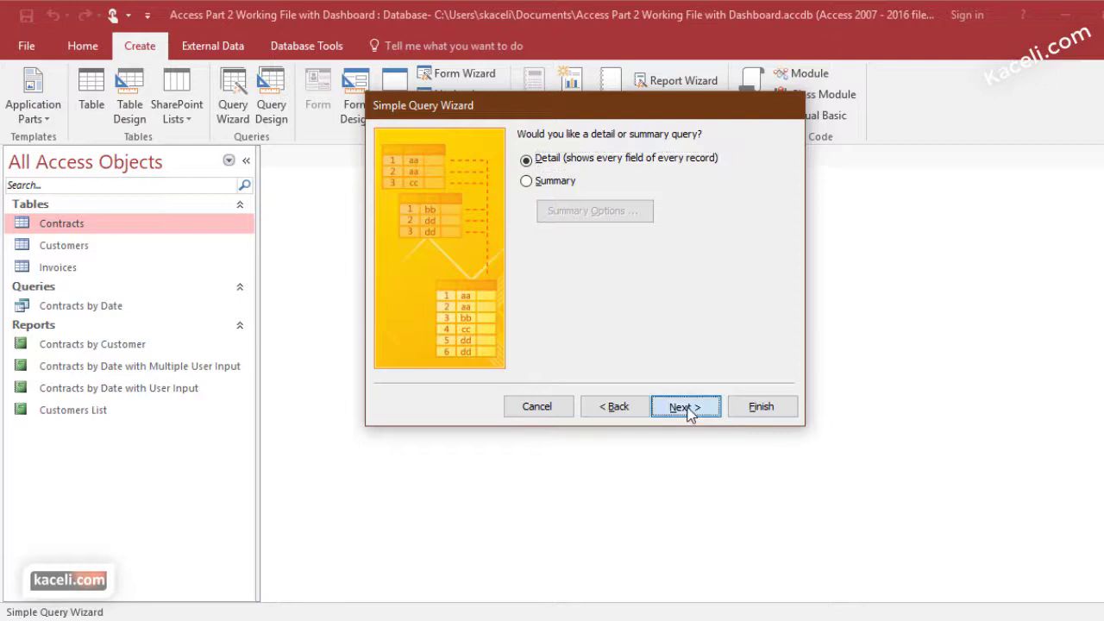
pyautogui.click(693, 411)
pyautogui.click(616, 156)
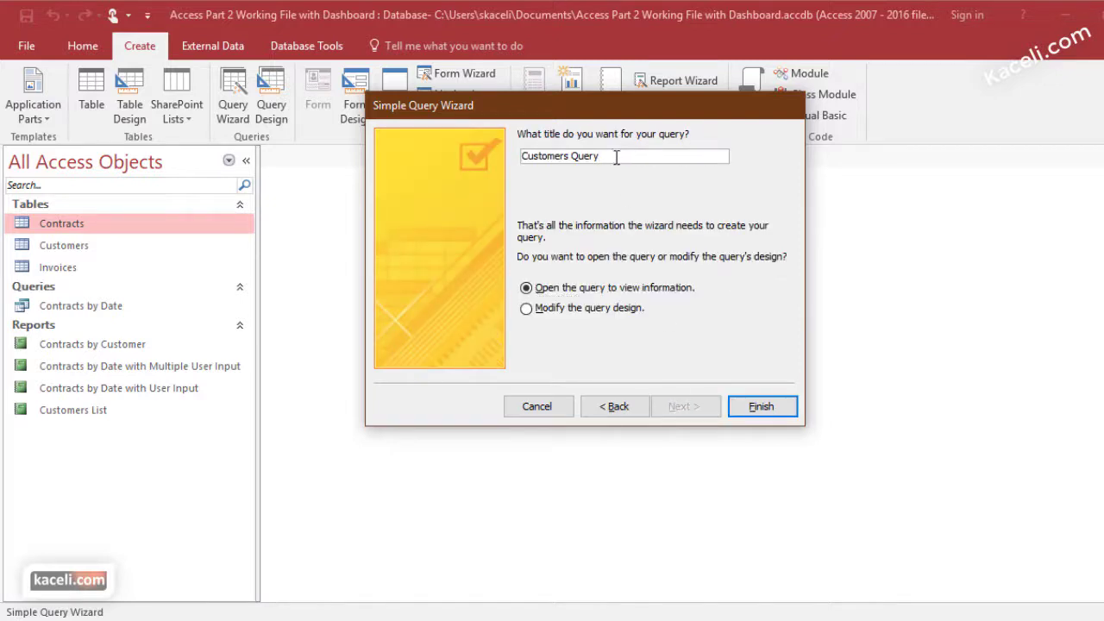
pyautogui.hotkey('shift', 'Home')
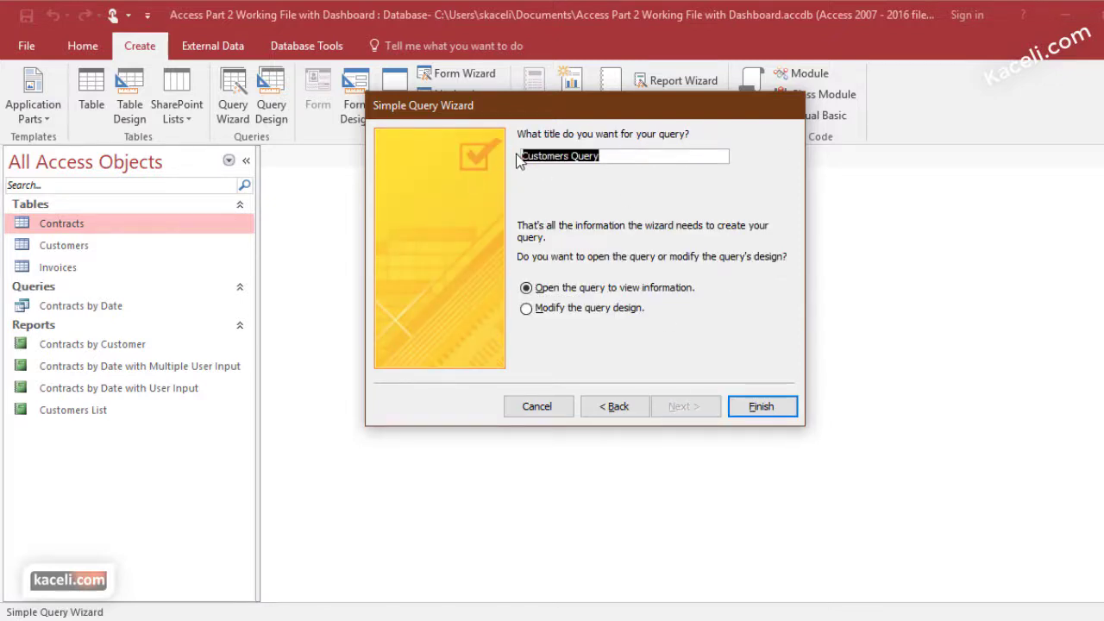
pyautogui.click(761, 407)
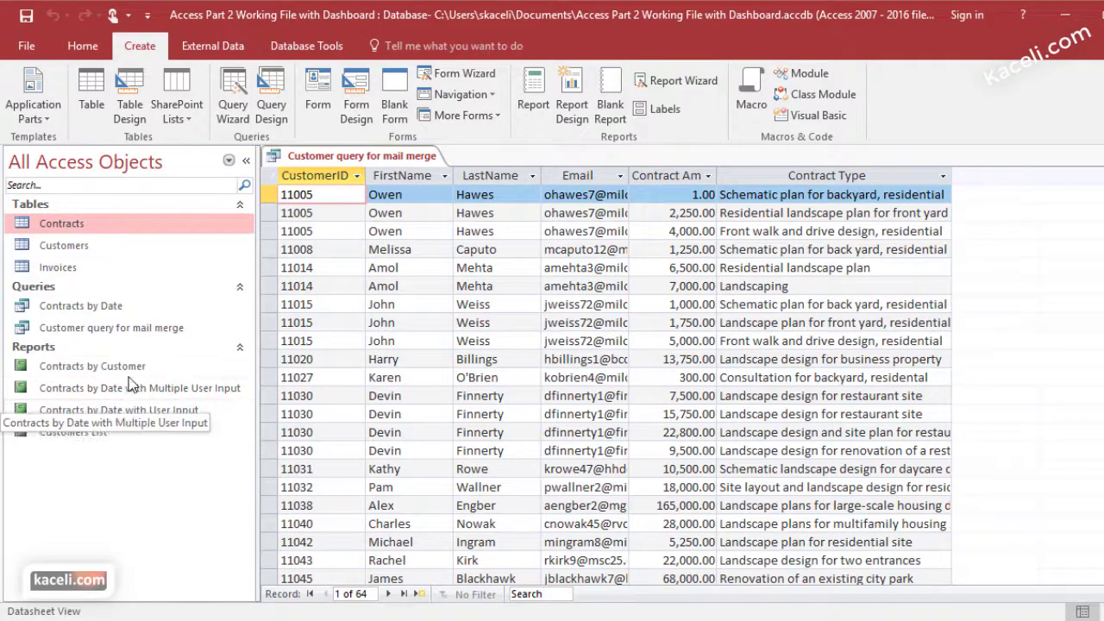
pyautogui.click(116, 328)
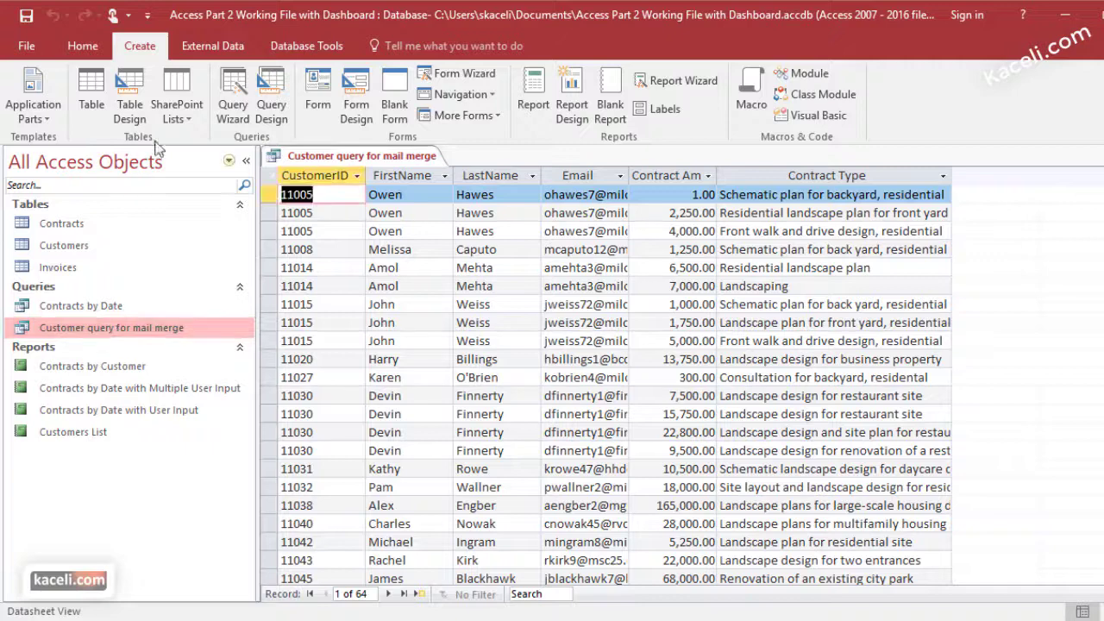
pyautogui.click(207, 52)
# - Run Word Merge on the customer query, creating a new linked Word document
pyautogui.rightClick(92, 333)
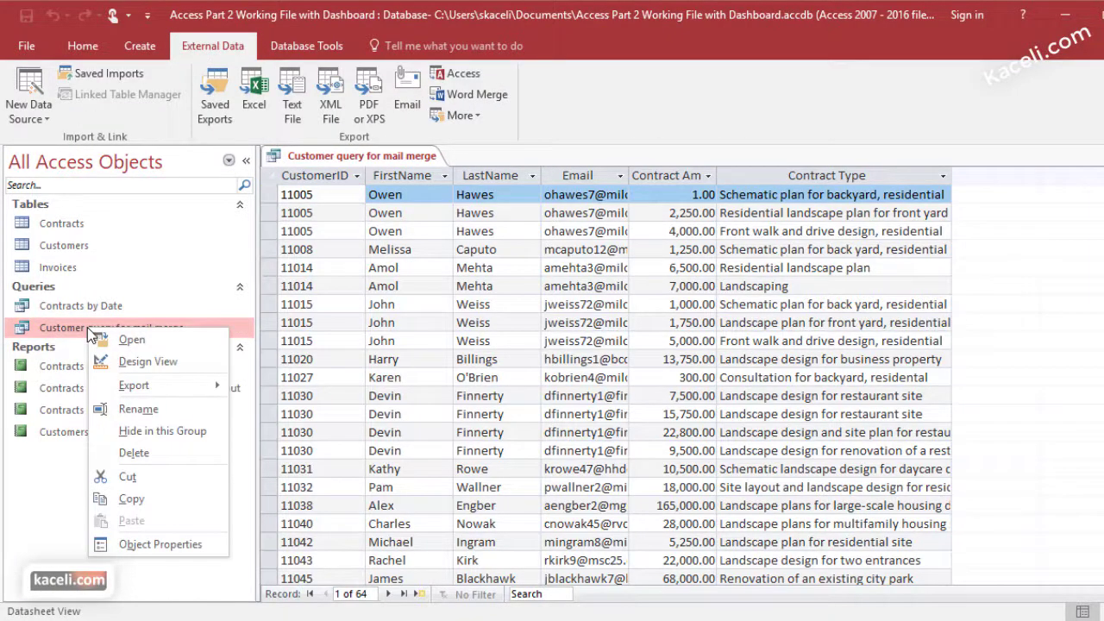
pyautogui.click(90, 327)
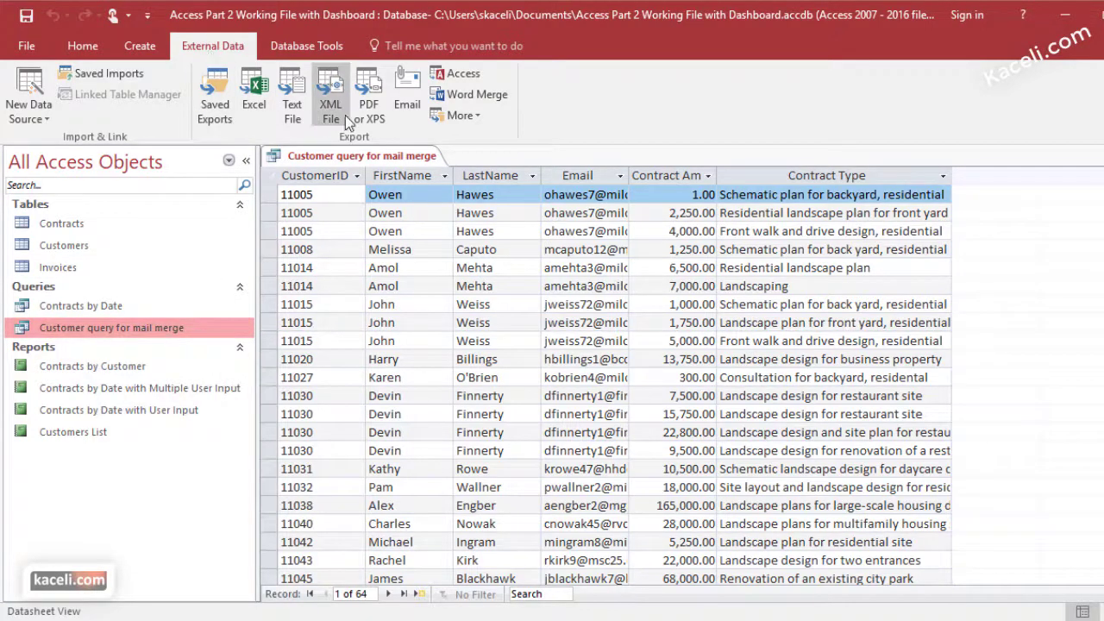
pyautogui.click(469, 95)
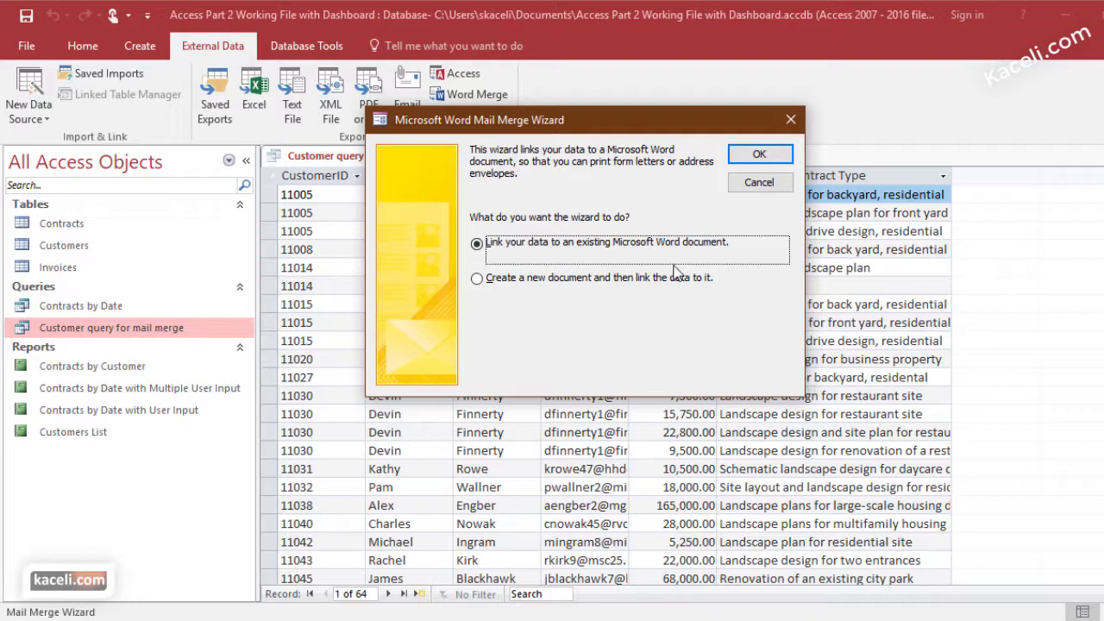
pyautogui.click(546, 283)
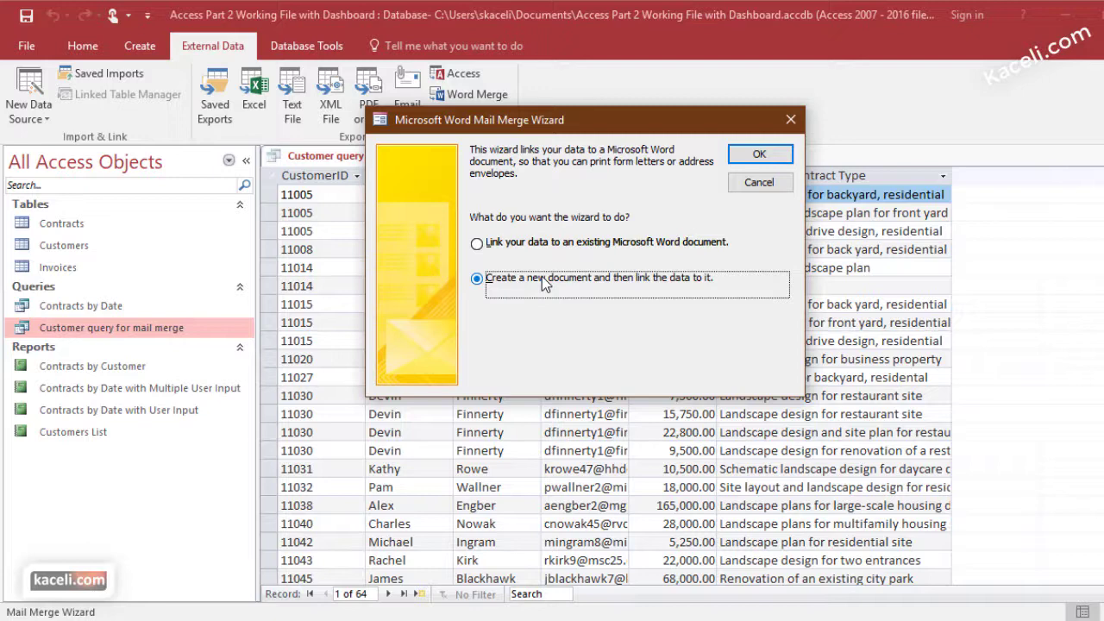
pyautogui.click(777, 157)
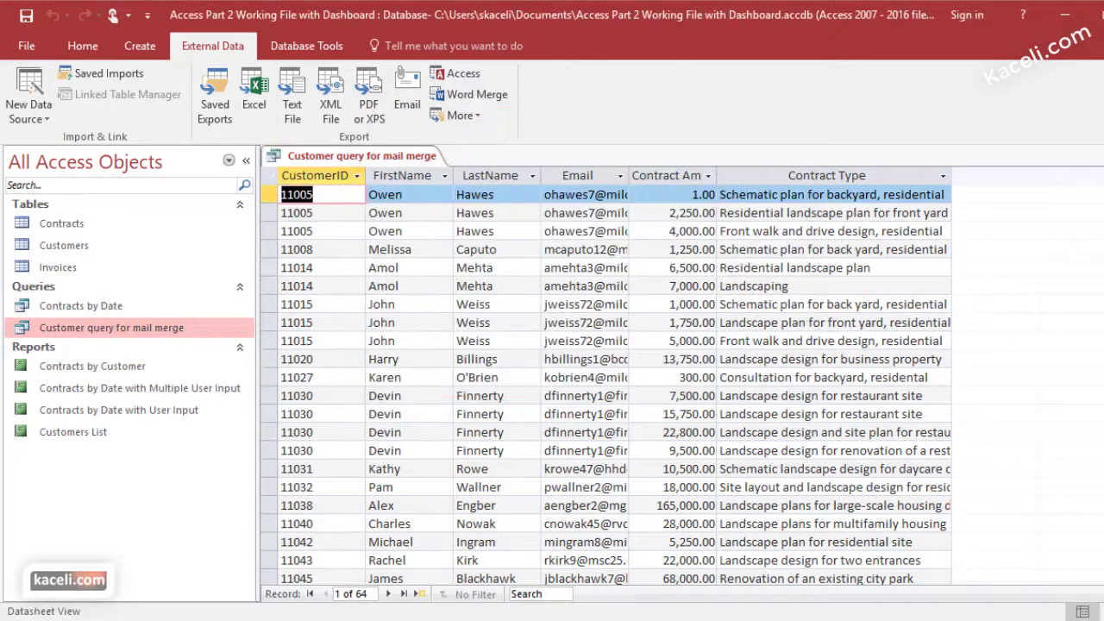
pyautogui.click(517, 604)
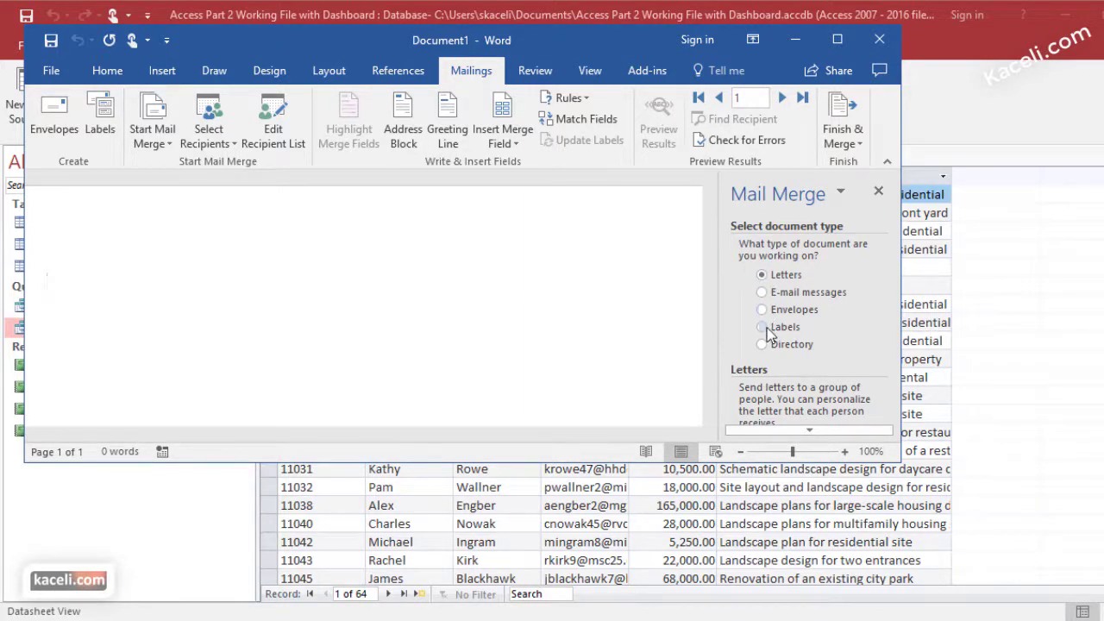
# - Maximize Word and begin 'Dear «FirstName», Thank you for partnering with us to meet your needs.'
pyautogui.press('super+Up')
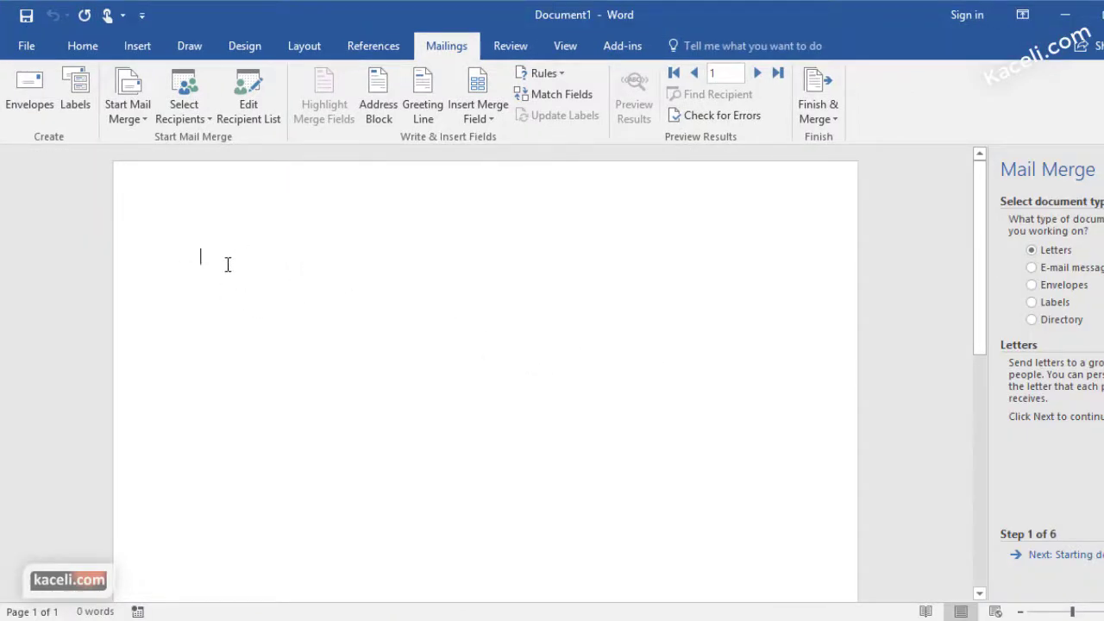
pyautogui.write('Dear')
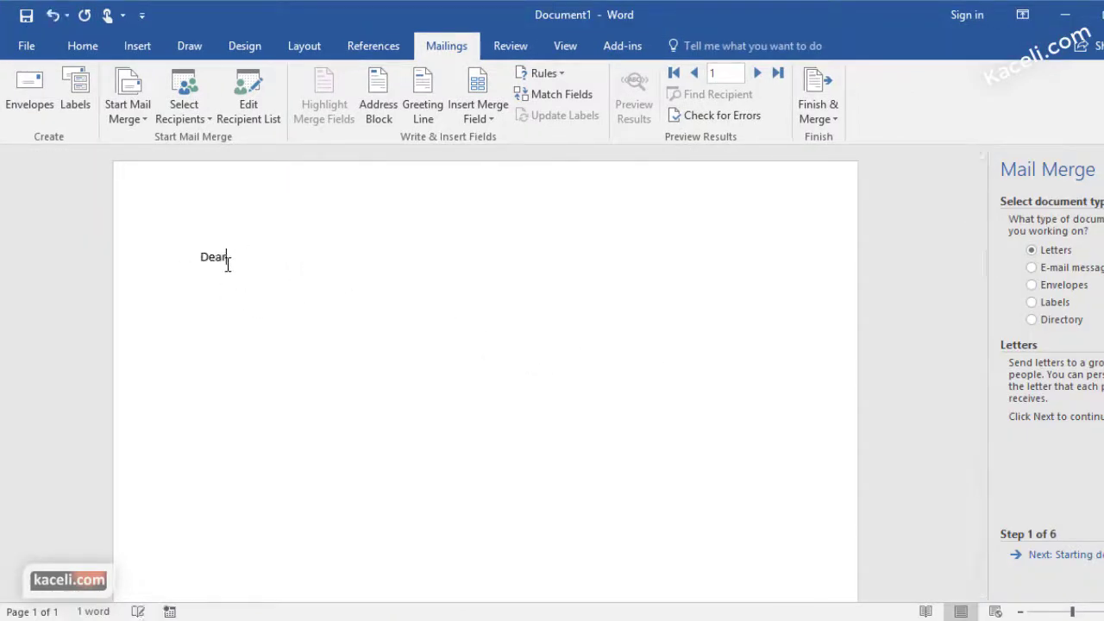
pyautogui.click(479, 112)
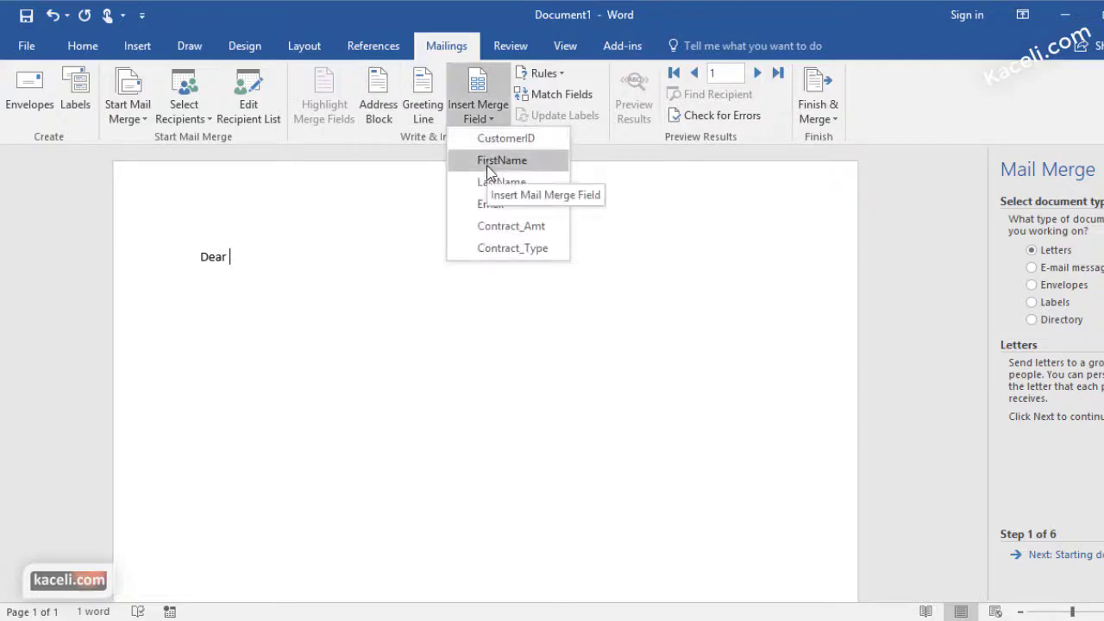
pyautogui.click(488, 161)
pyautogui.write(', Thank you for partnering with ')
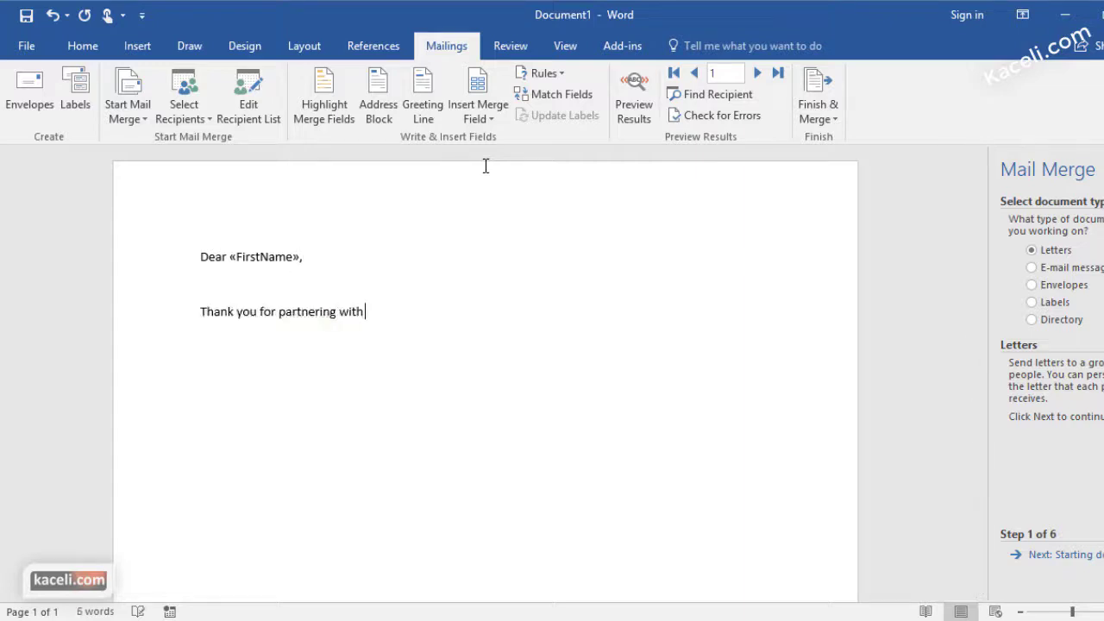
pyautogui.write('us to meet your needs.')
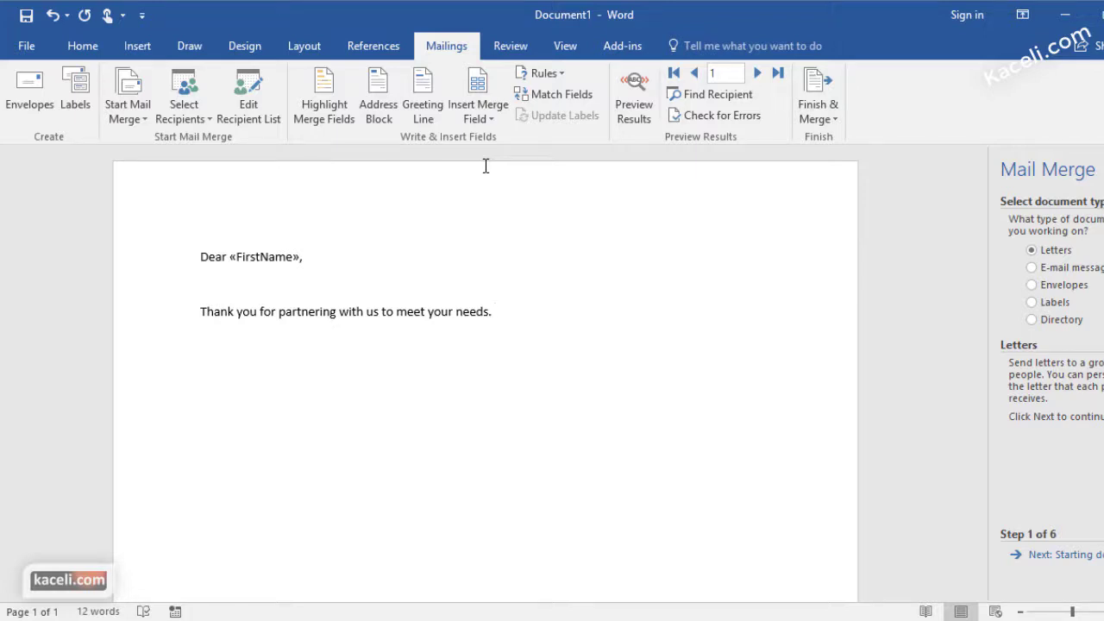
# - Extend the sentence with the «Contract_Amt» recent contract amount and the «Contract_Type» contract
pyautogui.press('BackSpace')
pyautogui.press('BackSpace')
pyautogui.write('with the')
pyautogui.click(482, 120)
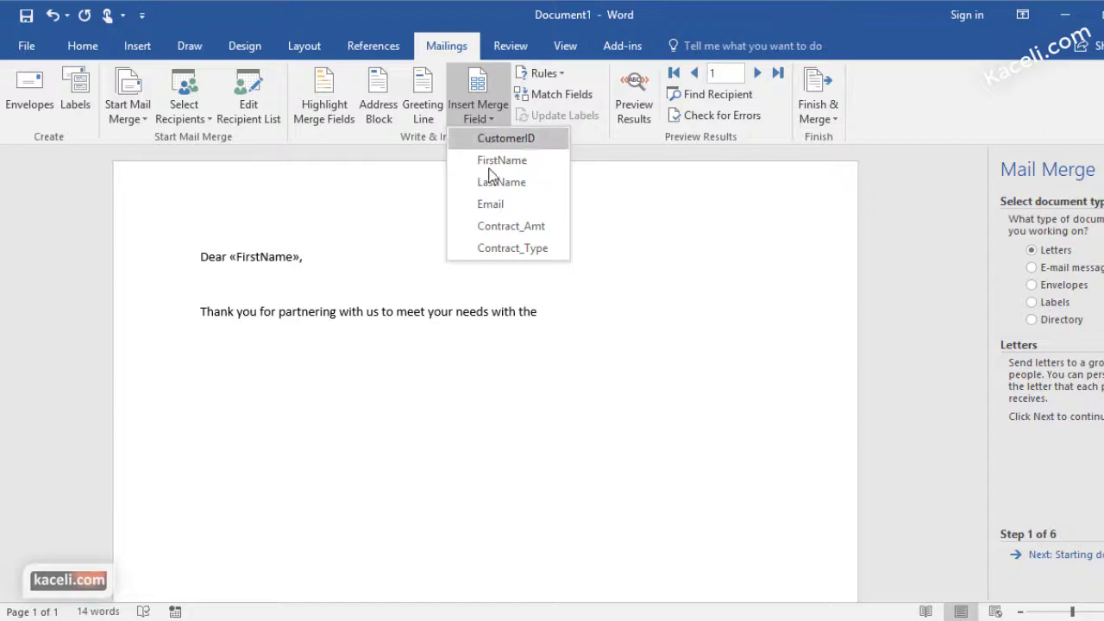
pyautogui.click(507, 226)
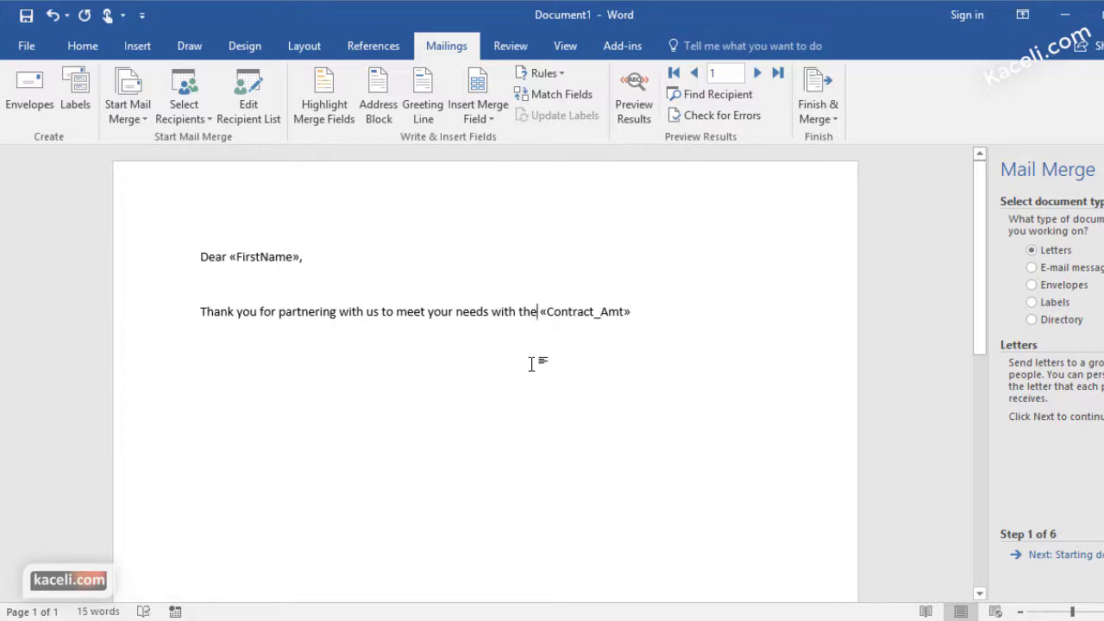
pyautogui.write('recent contract in the amount: ')
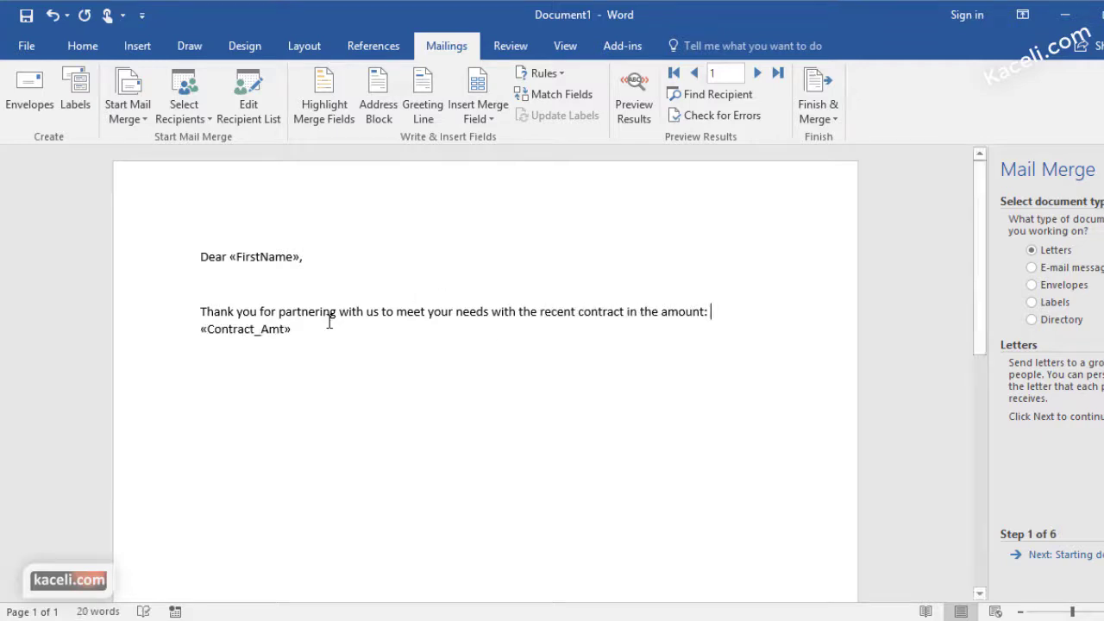
pyautogui.write('. ')
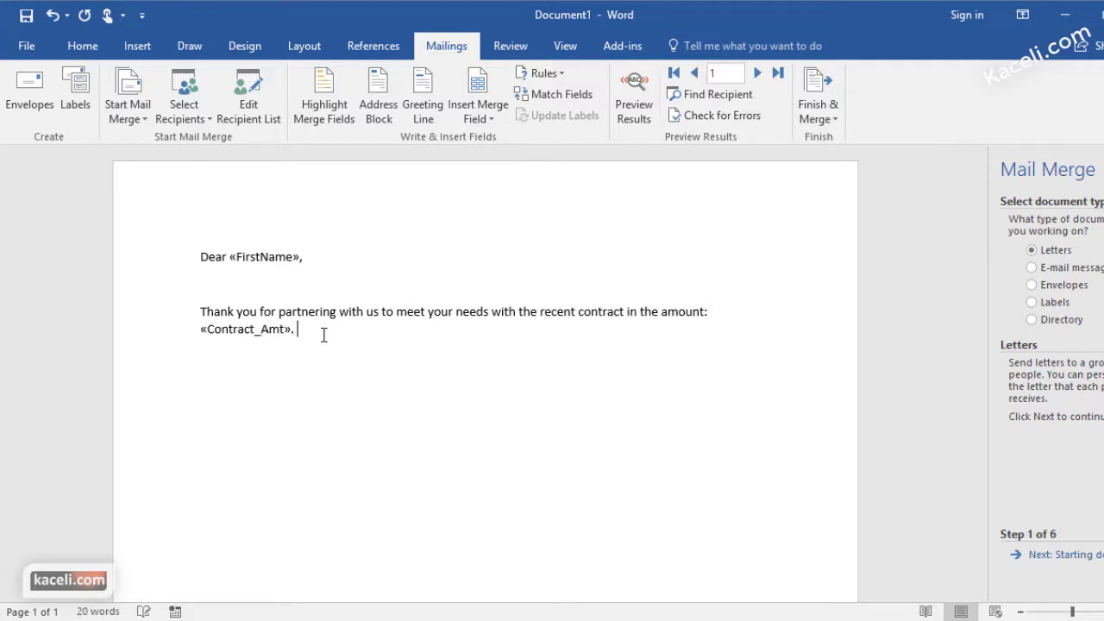
pyautogui.write('This was a')
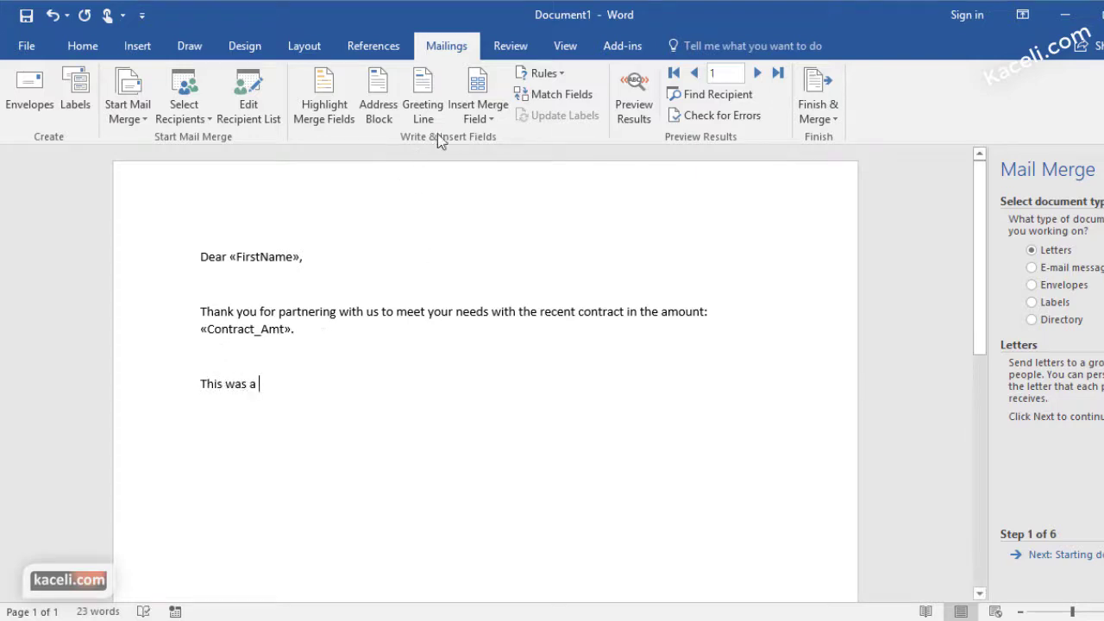
pyautogui.click(479, 118)
pyautogui.click(509, 247)
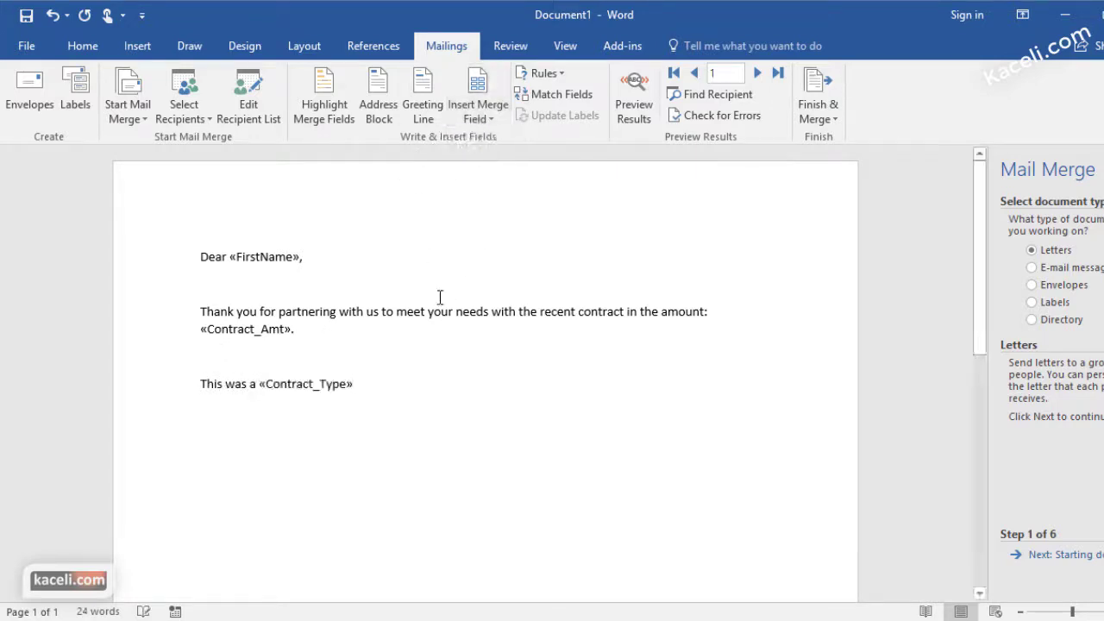
pyautogui.write('contract.')
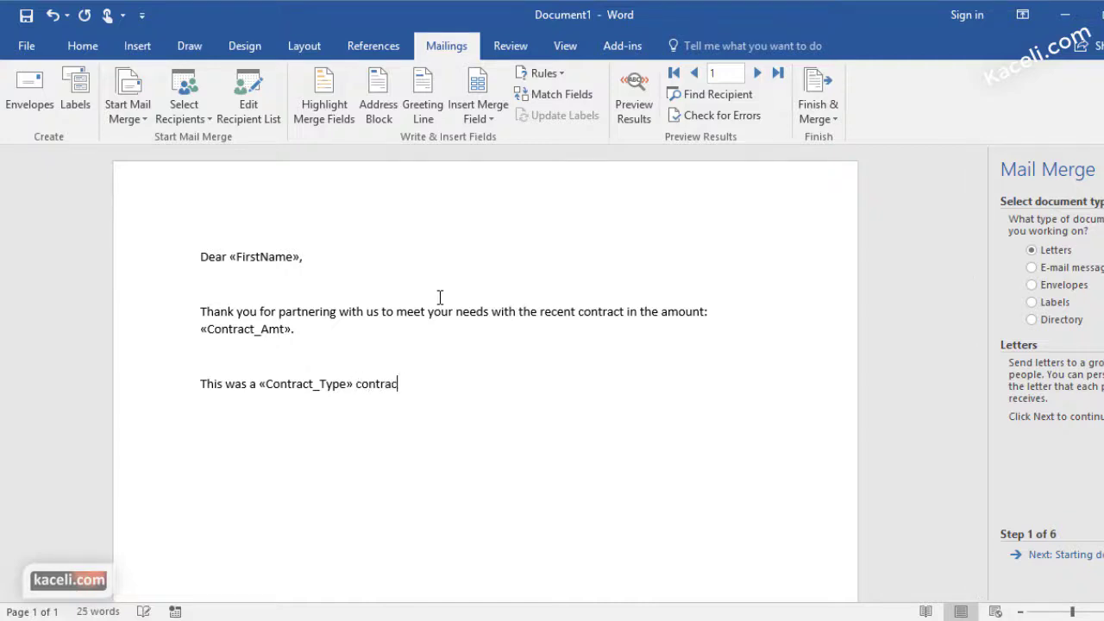
# - Add a 'Thank you,' closing paragraph signed with the sender's name
pyautogui.press('Return')
pyautogui.press('Return')
pyautogui.write('Thank you, Saku')
pyautogui.press('BackSpace')
pyautogui.press('BackSpace')
pyautogui.press('BackSpace')
pyautogui.write('li Kaceli')
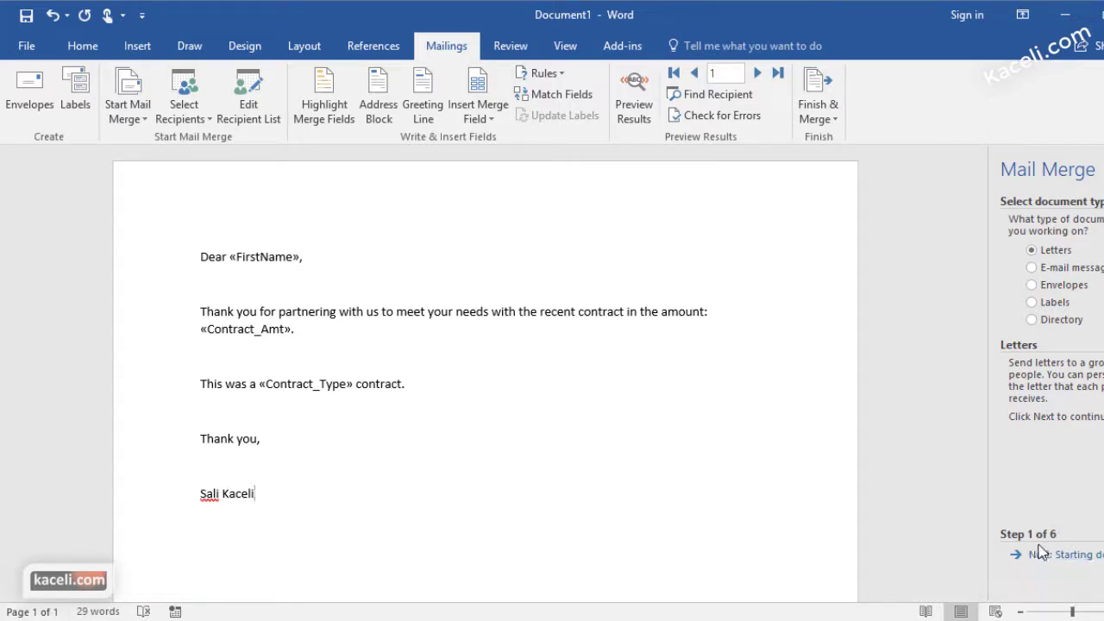
# - Advance the wizard to preview recipient 1's letter, then proceed to complete the merge
pyautogui.click(1069, 556)
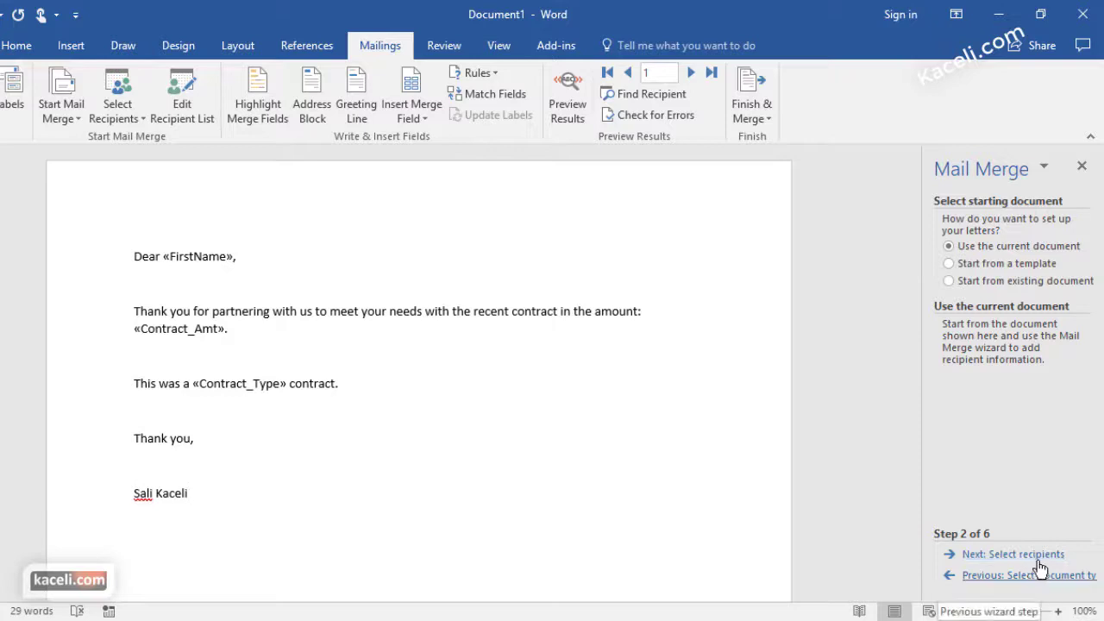
pyautogui.click(1014, 554)
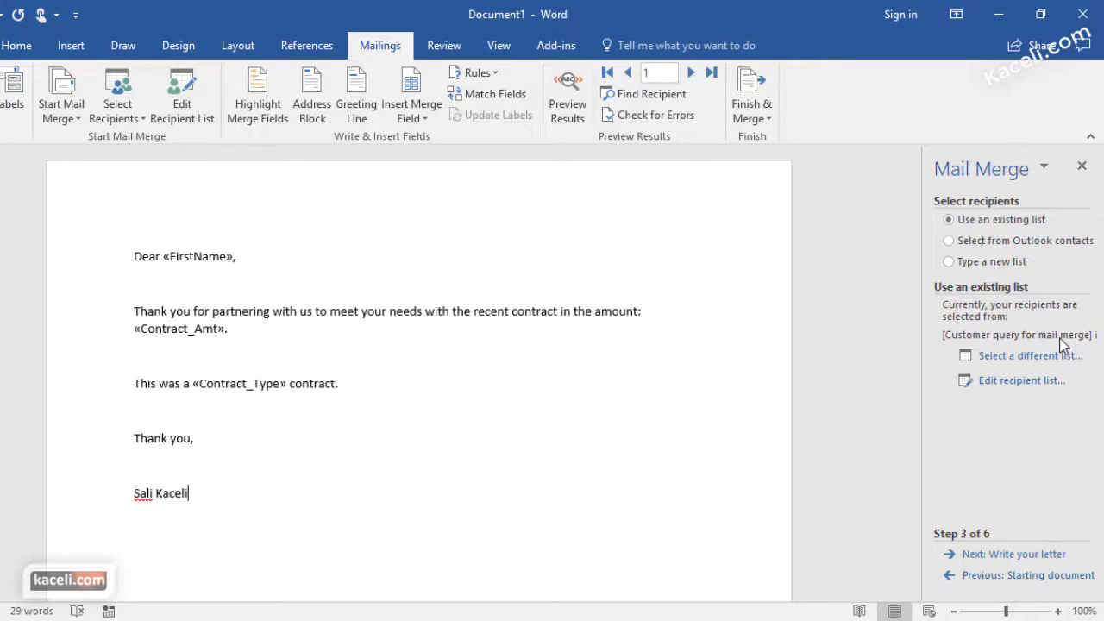
pyautogui.click(1011, 554)
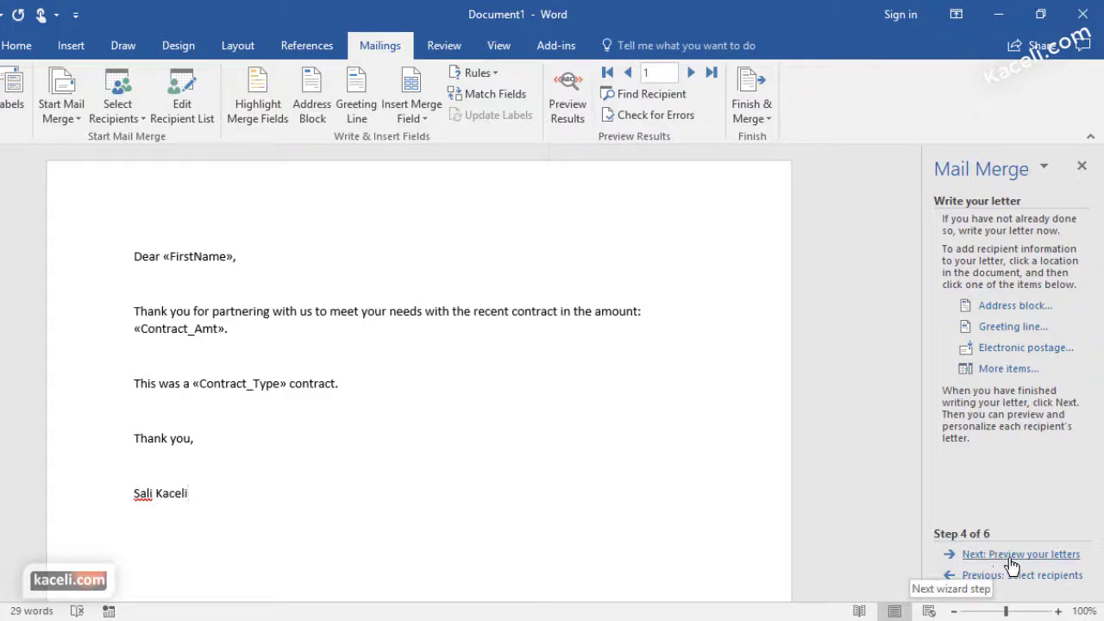
pyautogui.click(1011, 554)
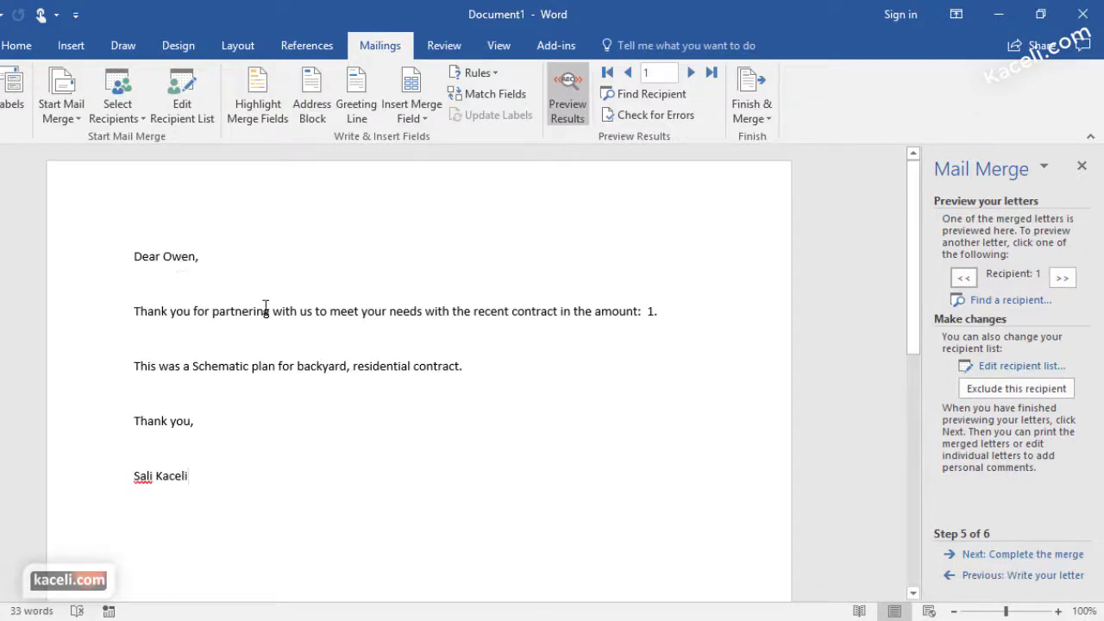
pyautogui.moveTo(198, 369); pyautogui.dragTo(345, 371)
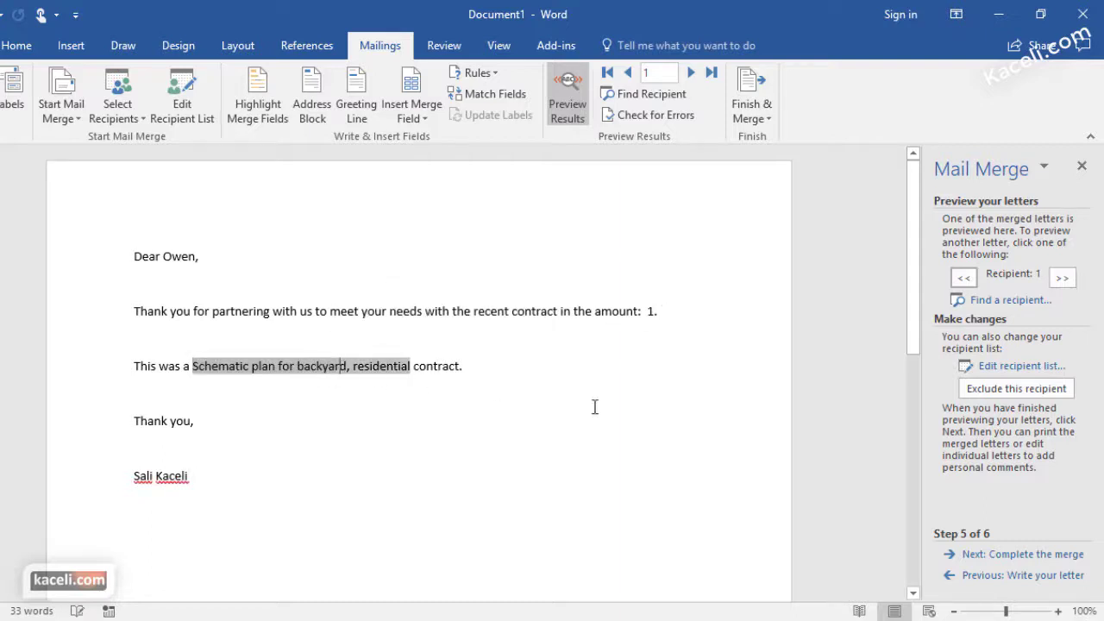
pyautogui.click(1022, 557)
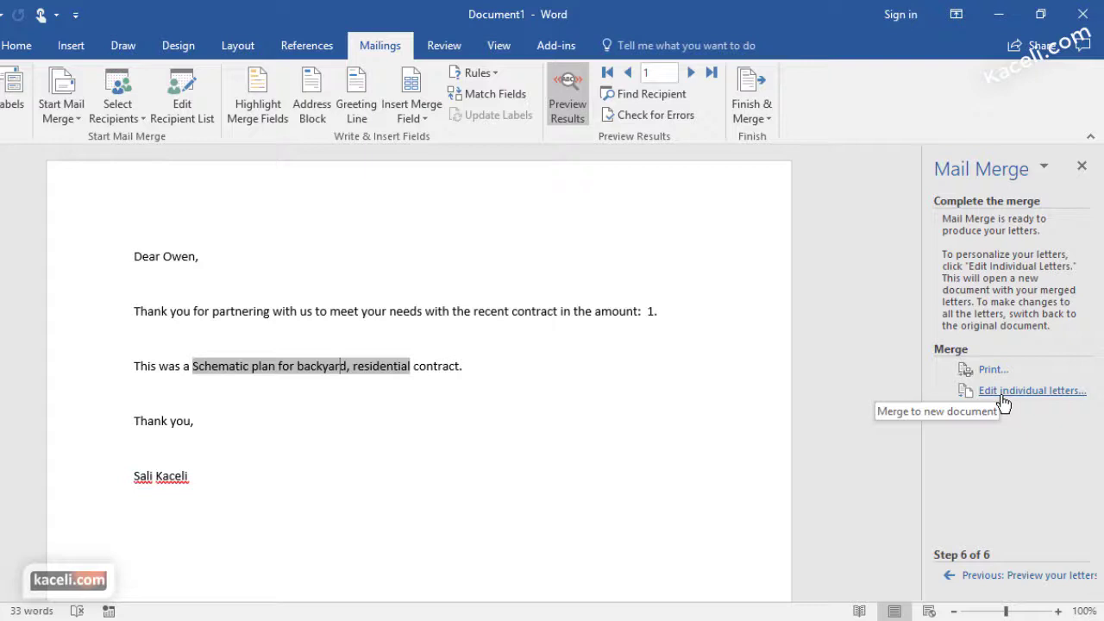
pyautogui.click(1003, 393)
# - Merge all records into Letters1, scroll through the letters, then close it without saving
pyautogui.click(509, 353)
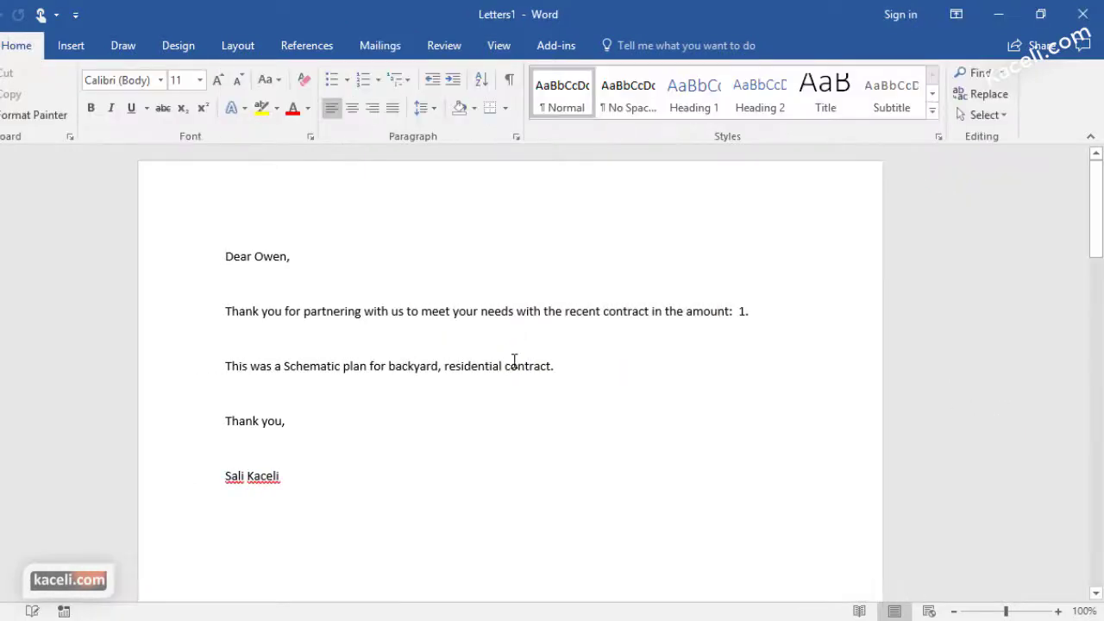
pyautogui.scroll(-18, 405, 510)
pyautogui.scroll(-1, 394, 587)
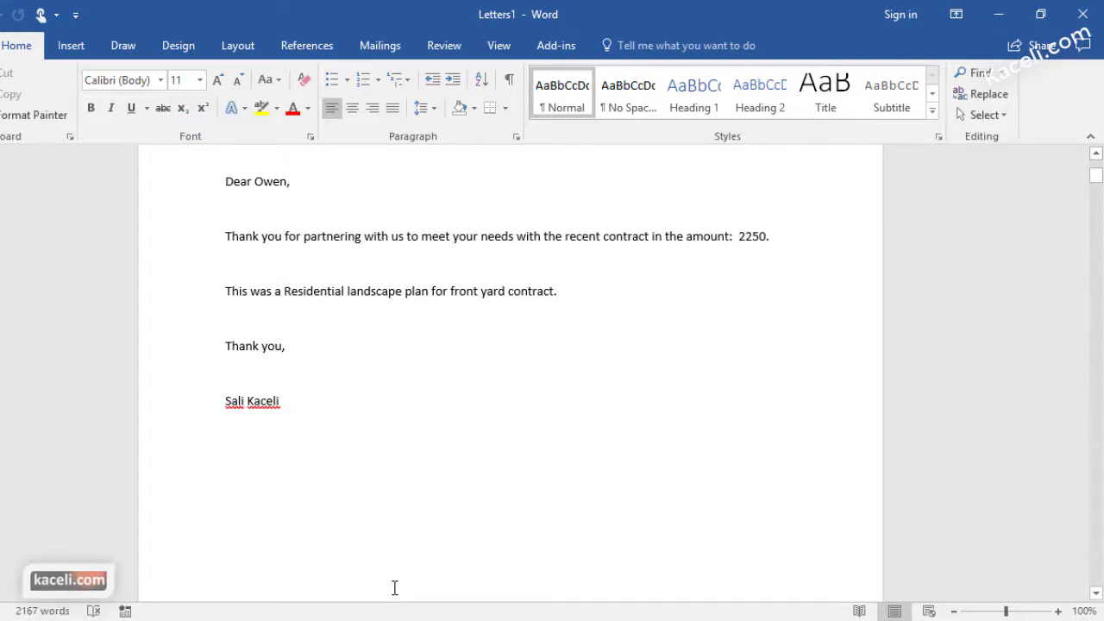
pyautogui.scroll(-15, 433, 493)
pyautogui.scroll(-10, 440, 488)
pyautogui.scroll(7, 434, 293)
pyautogui.scroll(15, 433, 298)
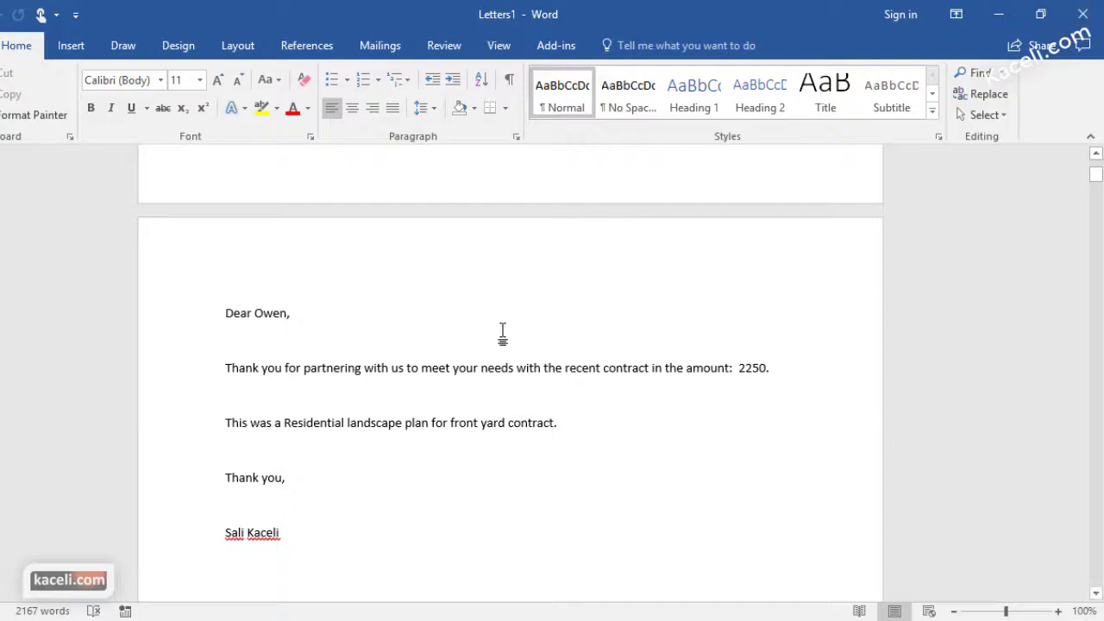
pyautogui.scroll(3, 503, 333)
pyautogui.click(1091, 24)
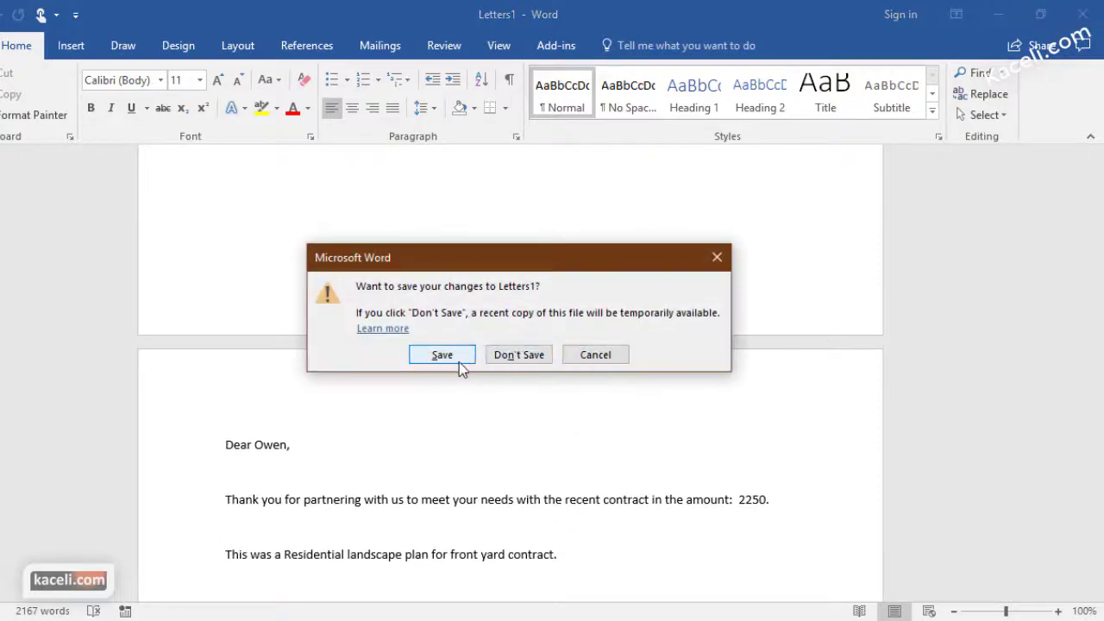
pyautogui.click(518, 355)
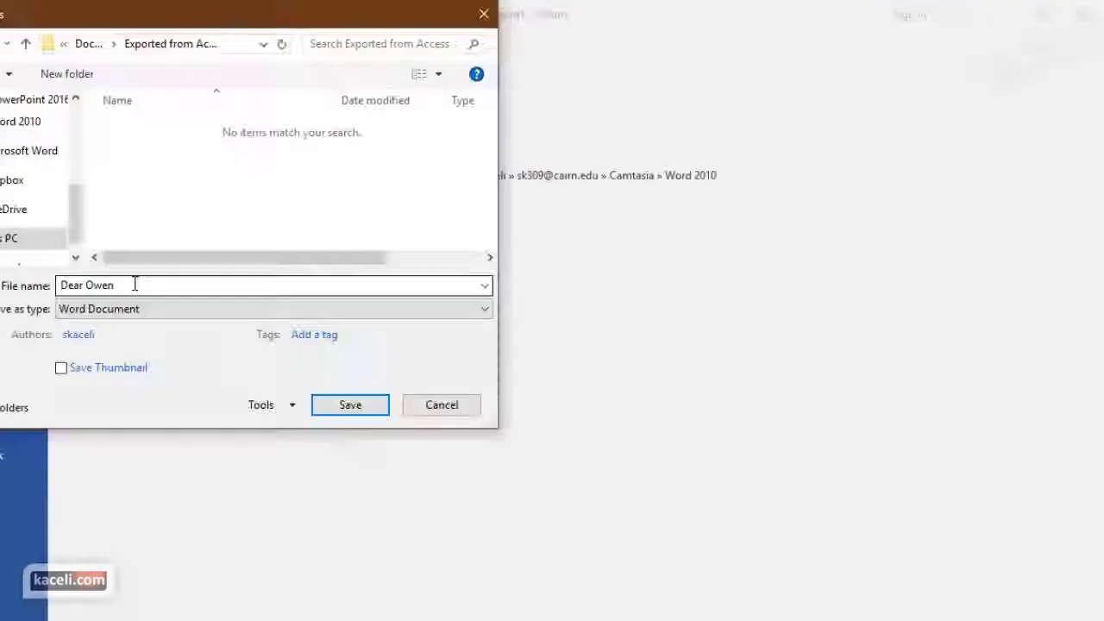
# - Save the letter as 'Letters for Mail Merge' and close it
pyautogui.write('Letters for Mail Merge')
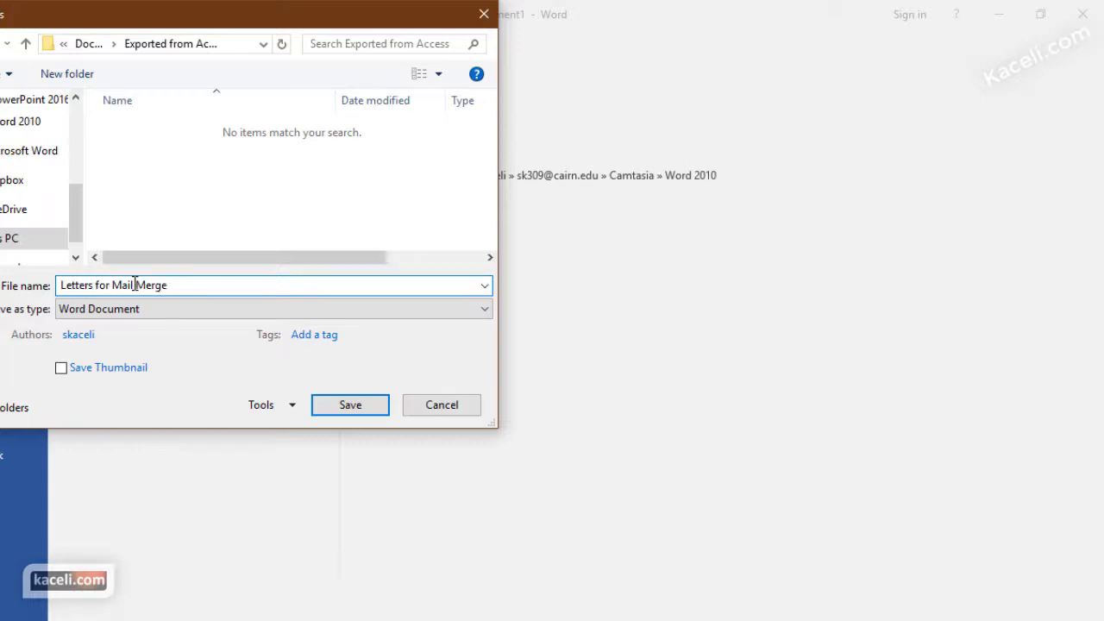
pyautogui.press('Return')
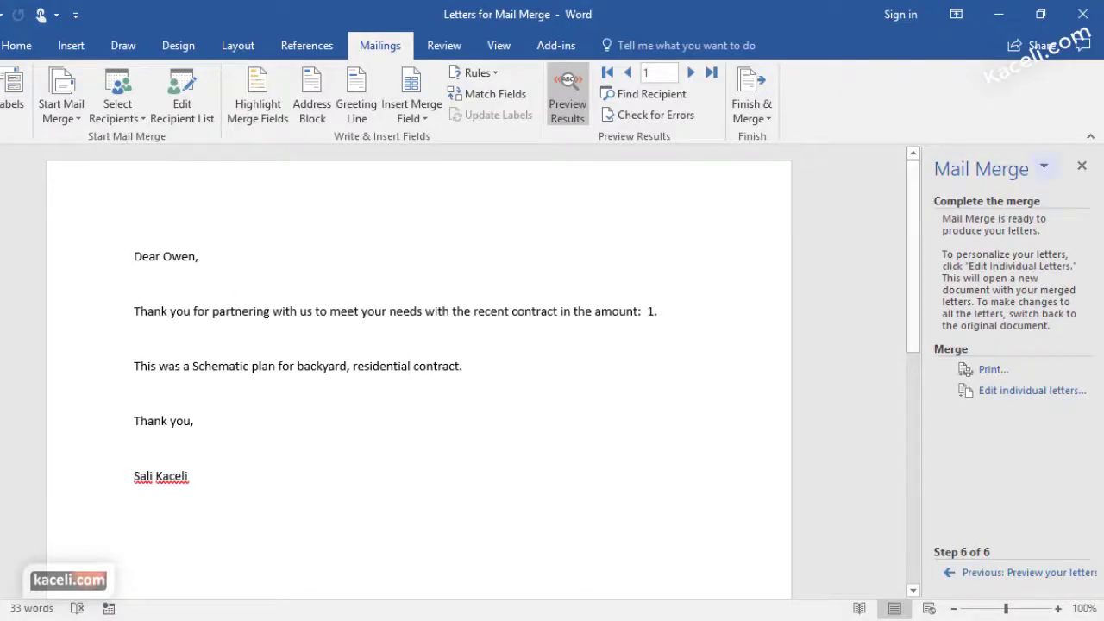
pyautogui.click(1083, 14)
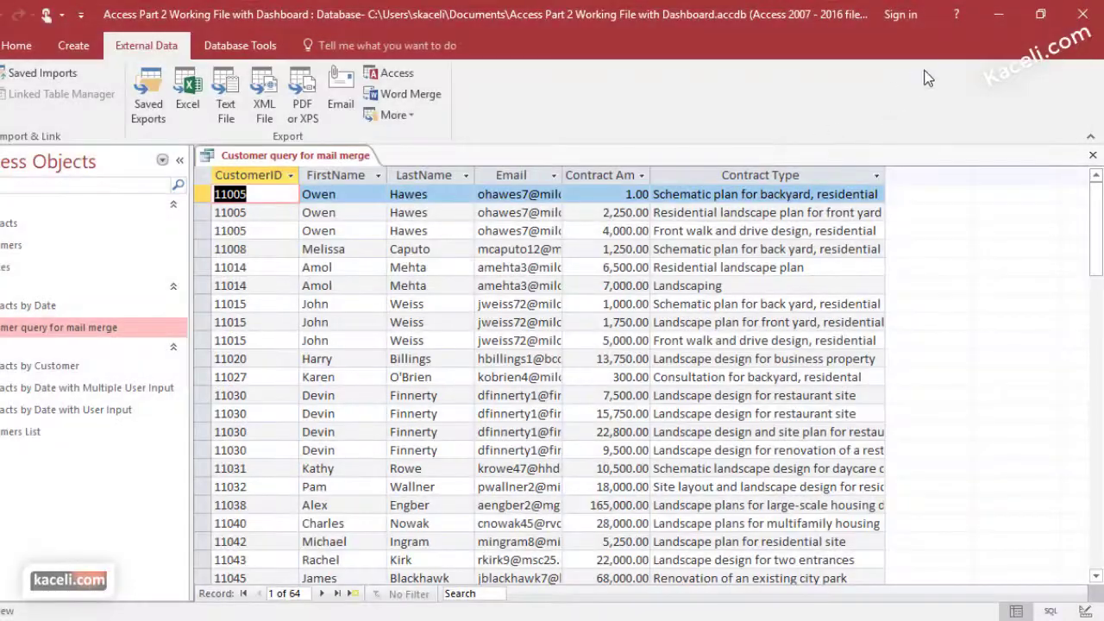
# - Minimize Access and open Letters for Mail Merge from the Exported from Access folder
pyautogui.click(999, 16)
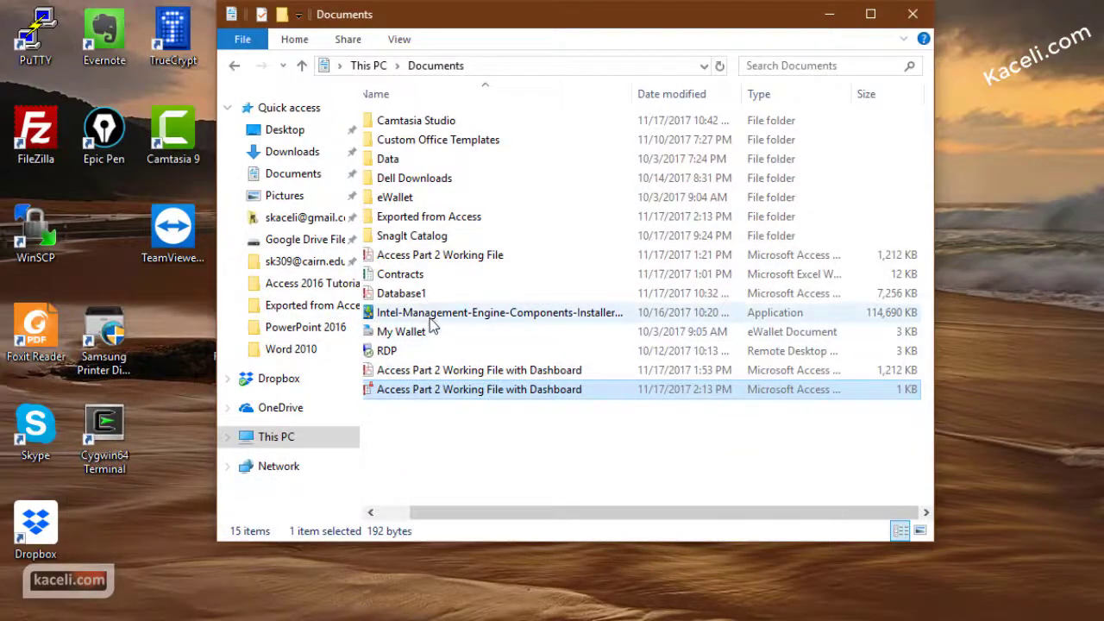
pyautogui.doubleClick(441, 218)
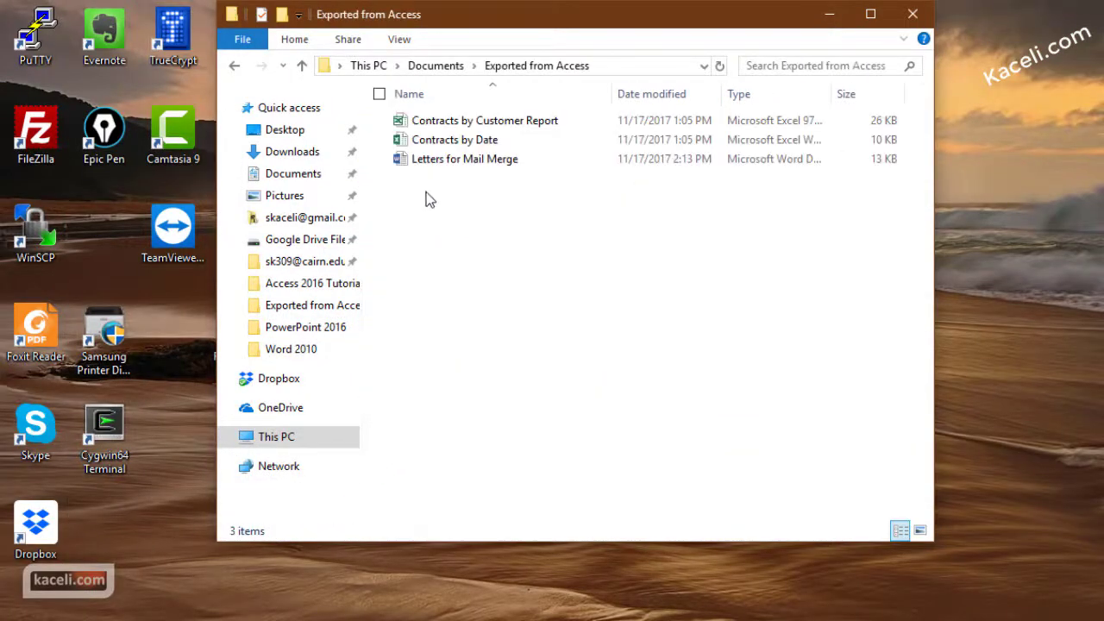
pyautogui.click(459, 163)
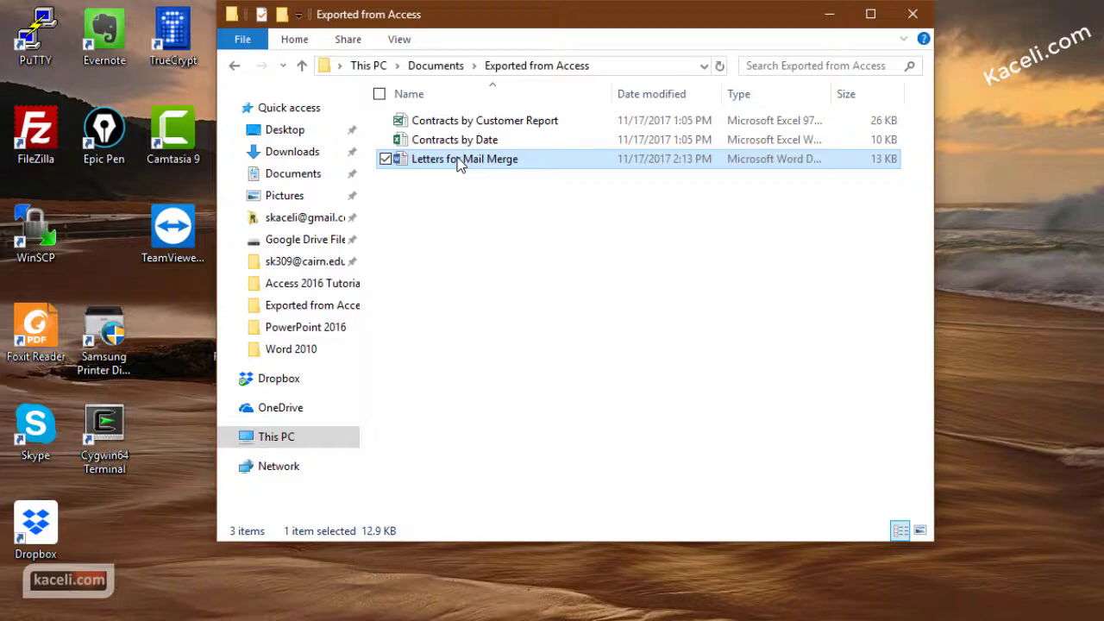
pyautogui.doubleClick(459, 162)
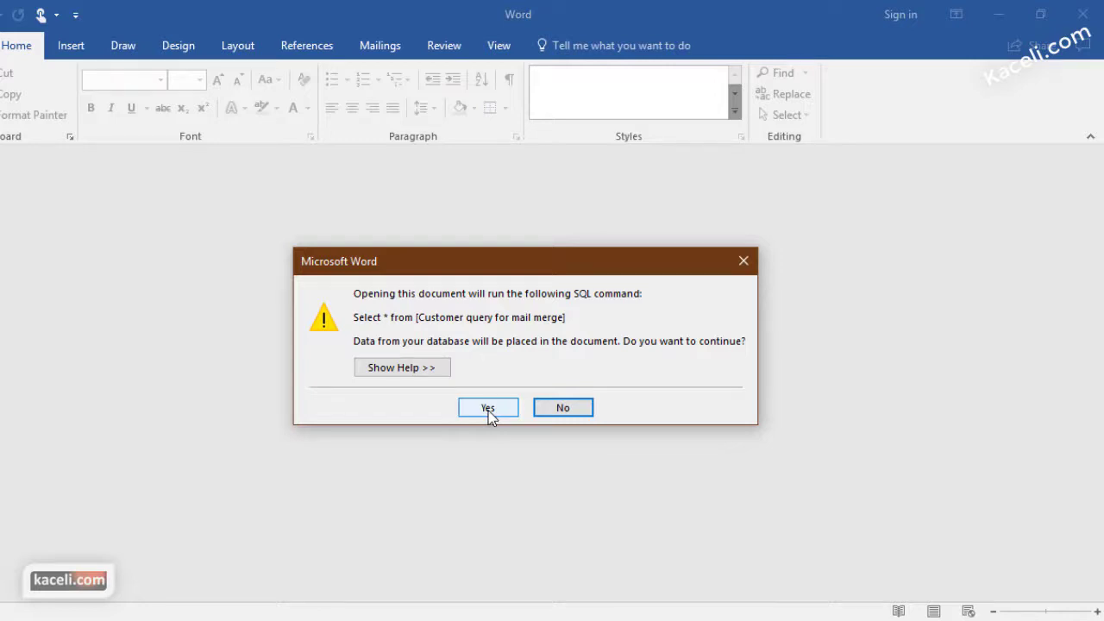
# - Accept the database query, dismiss Document Recovery, and relaunch the Step-by-Step Mail Merge Wizard
pyautogui.click(491, 413)
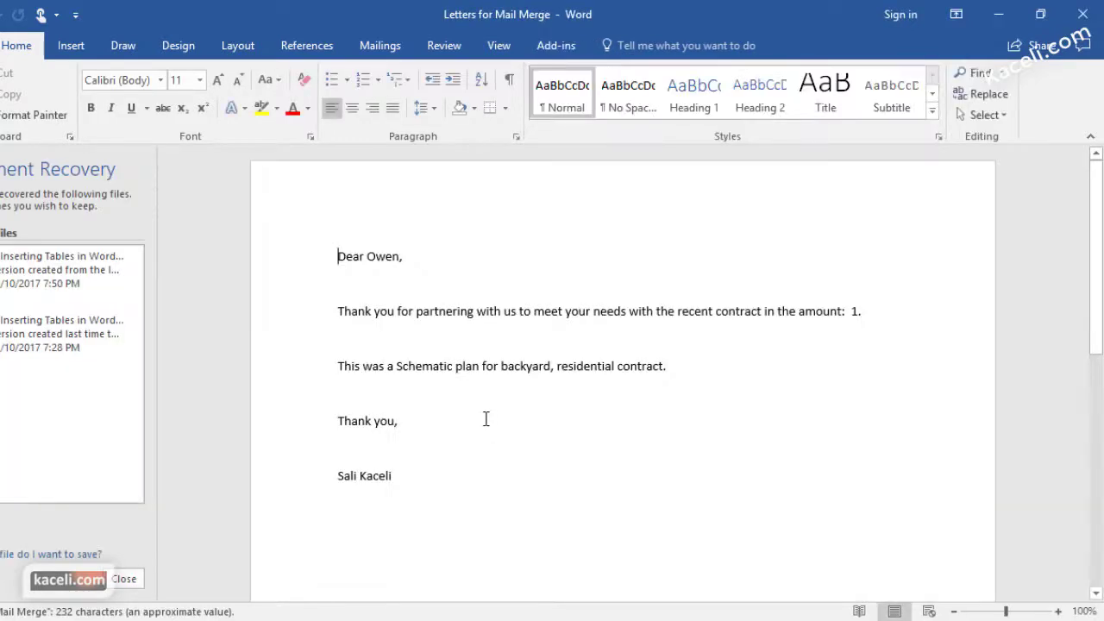
pyautogui.click(123, 578)
pyautogui.scroll(-8, 379, 384)
pyautogui.scroll(7, 361, 372)
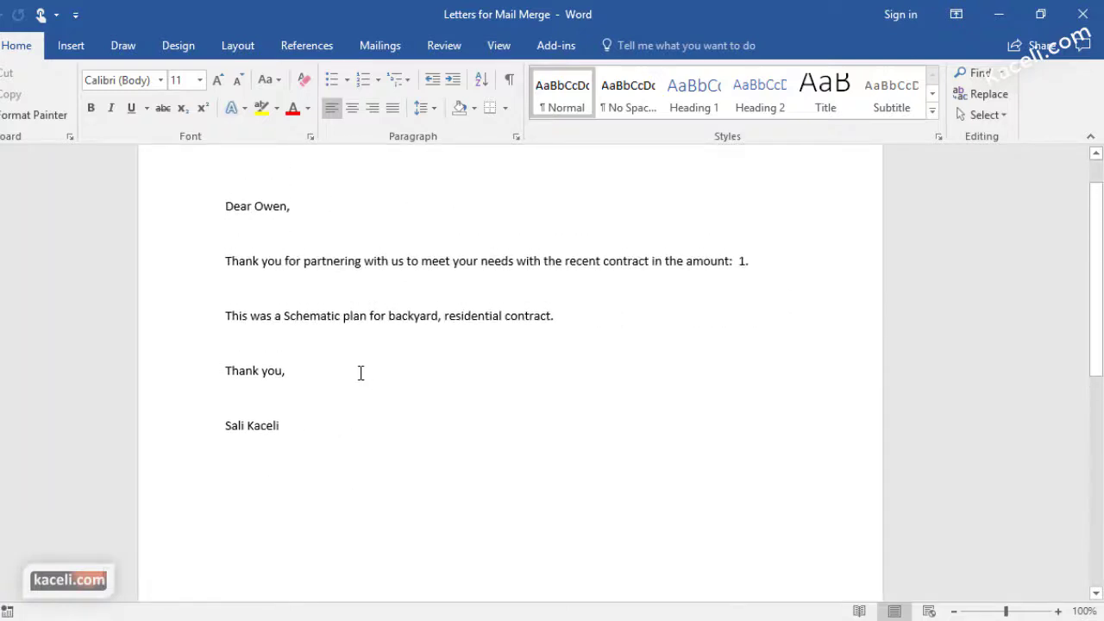
pyautogui.scroll(1, 360, 372)
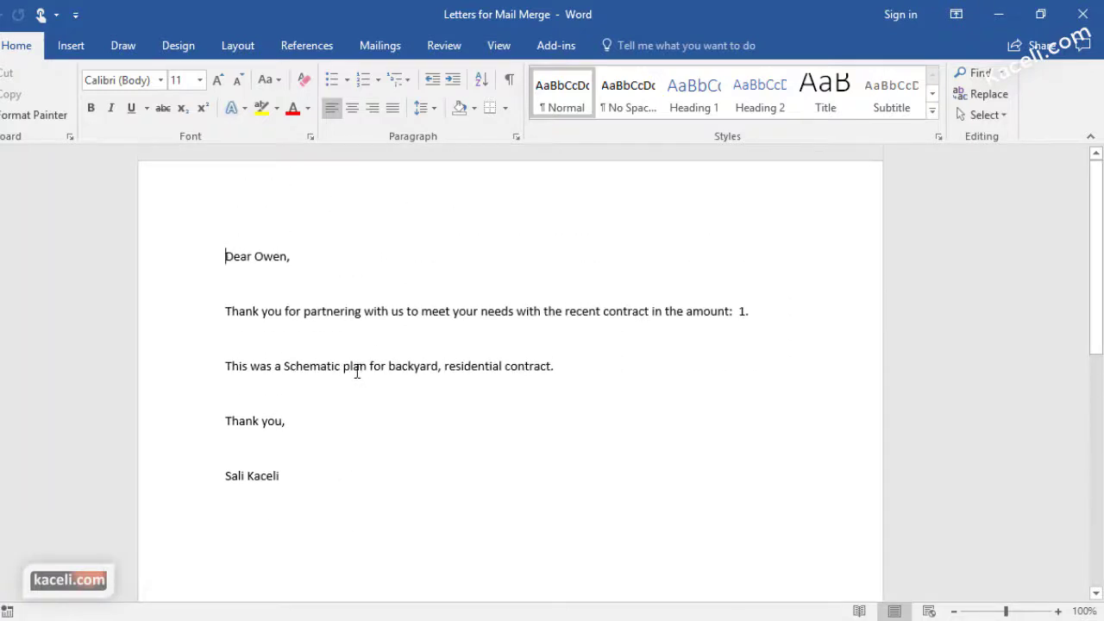
pyautogui.click(380, 46)
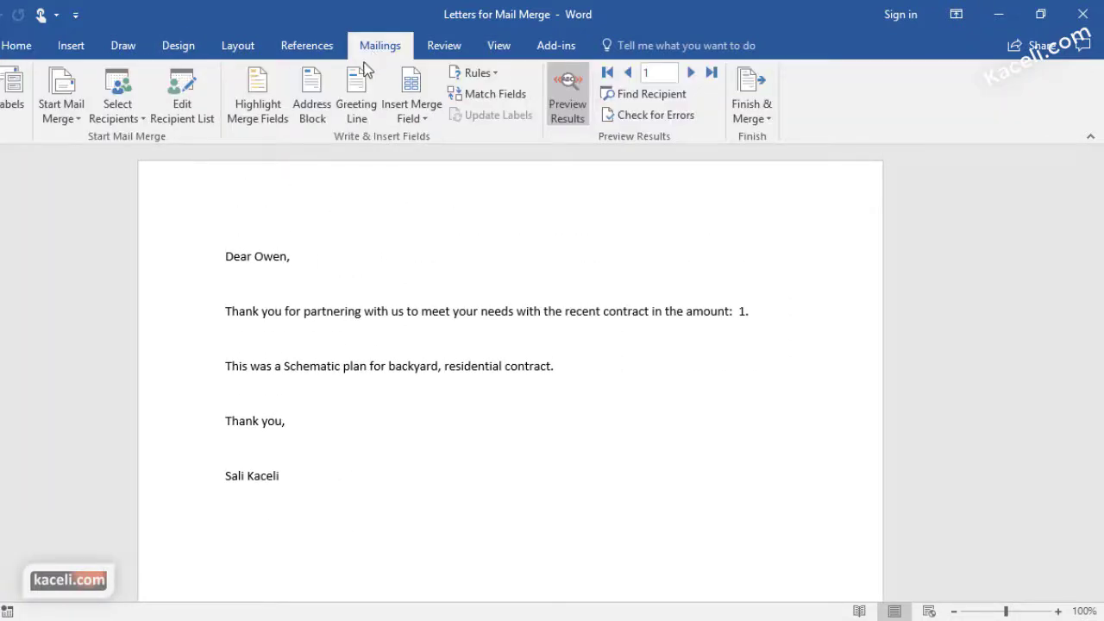
pyautogui.click(58, 119)
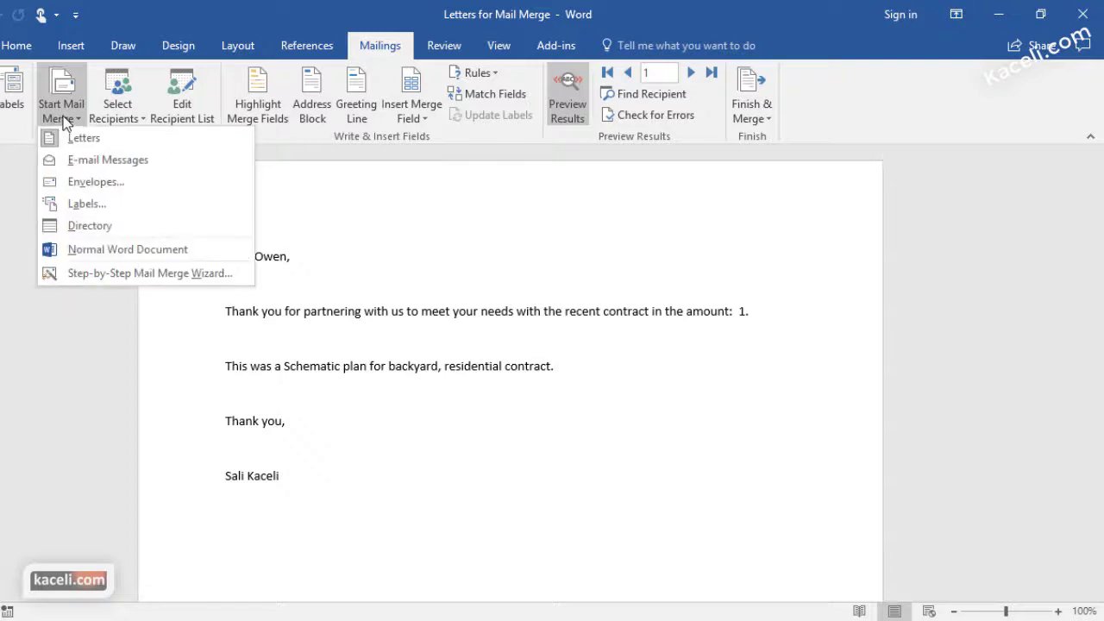
pyautogui.click(95, 274)
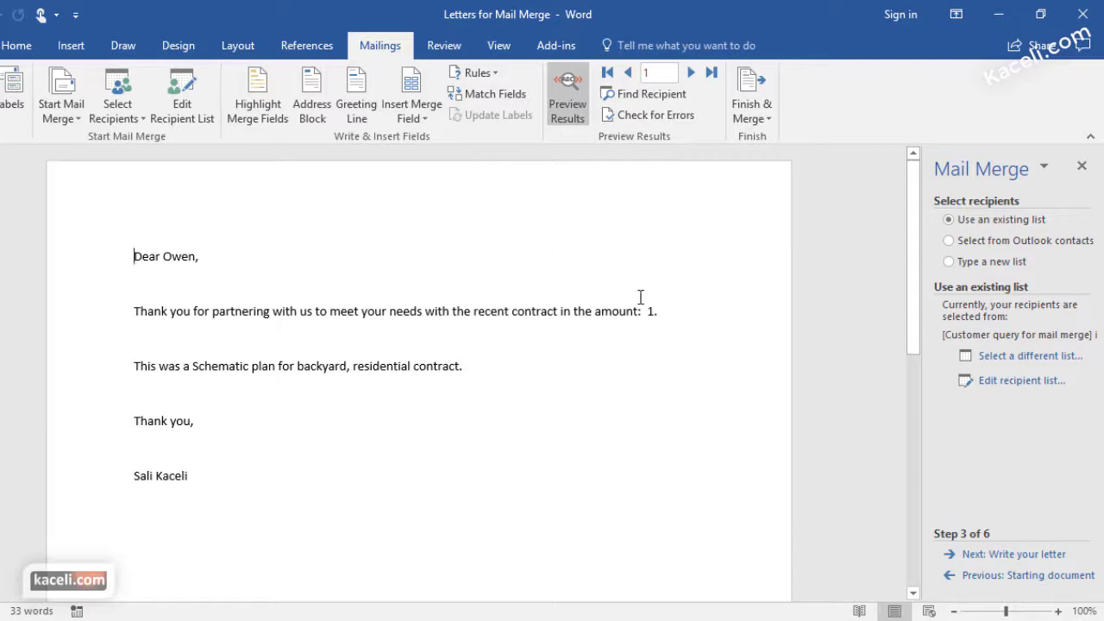
# - Merge all records into individual letters, then close Letters1 without saving
pyautogui.click(762, 114)
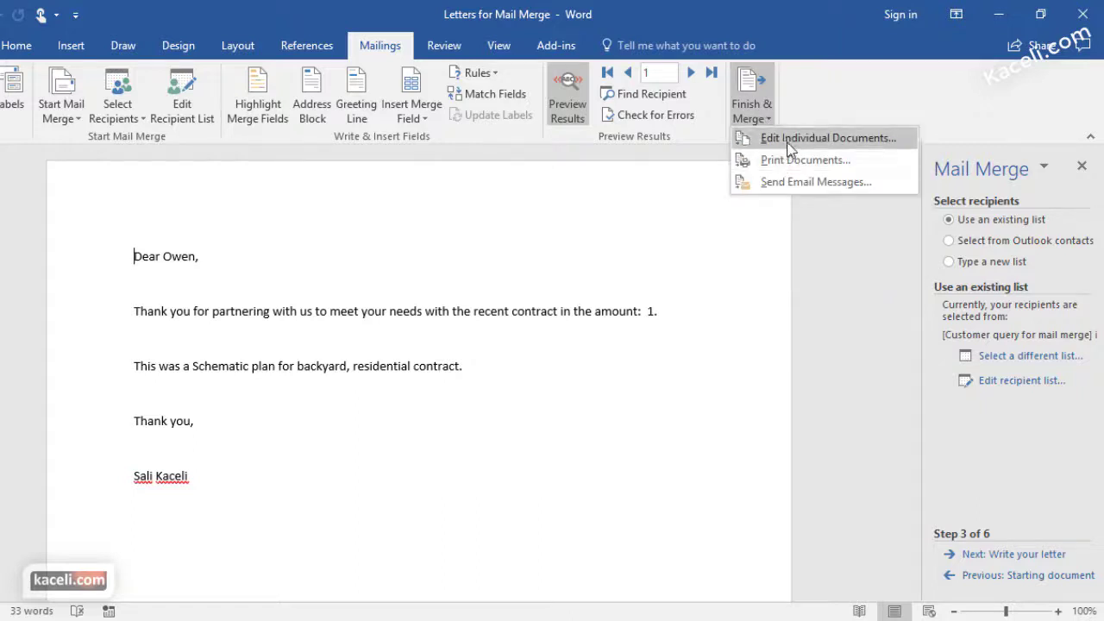
pyautogui.click(819, 140)
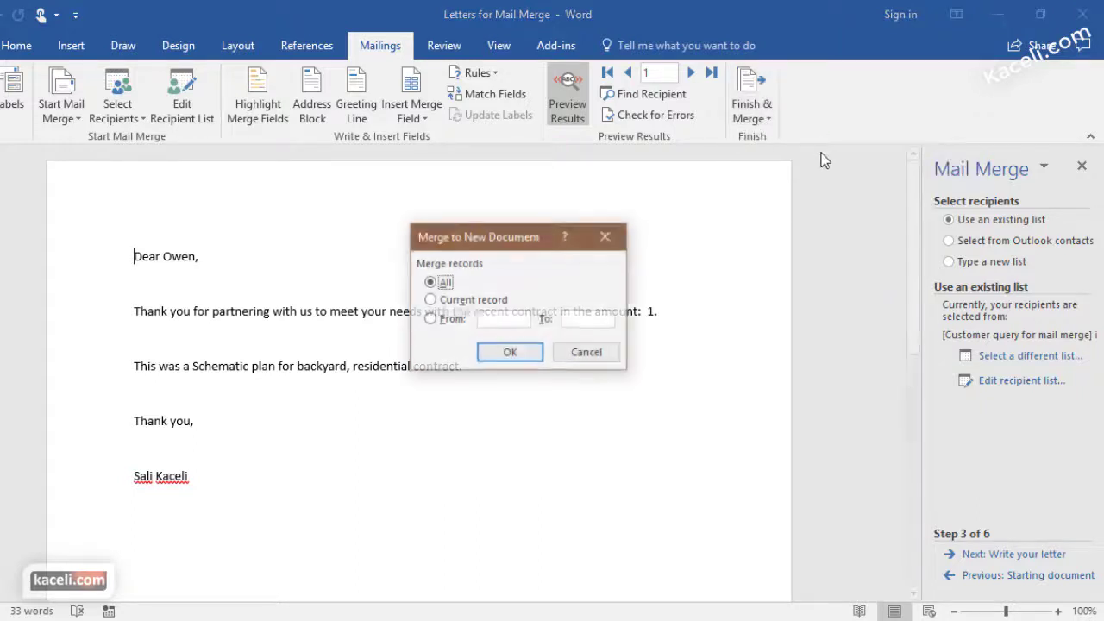
pyautogui.click(506, 352)
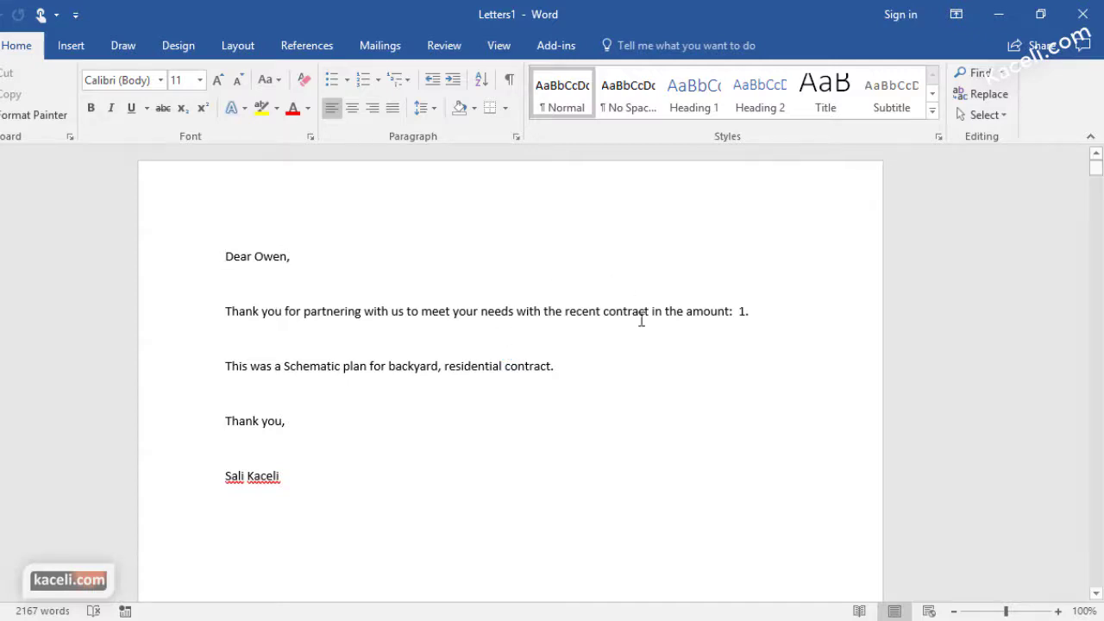
pyautogui.click(1084, 13)
pyautogui.click(519, 353)
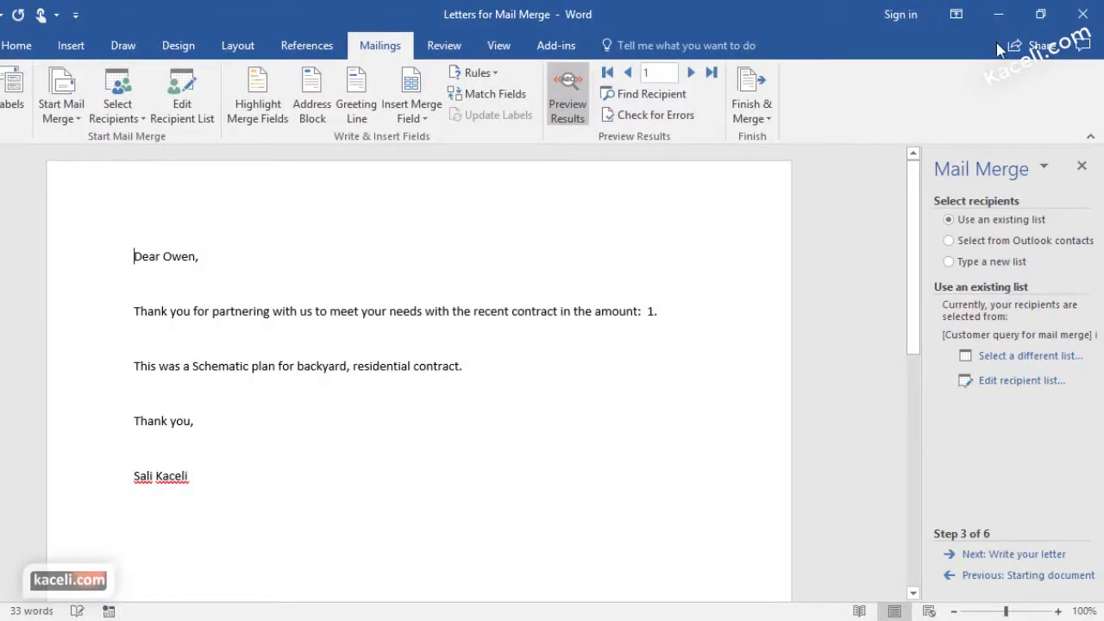
# - Close the letter unsaved, relaunch Word and start a new blank document
pyautogui.click(1083, 13)
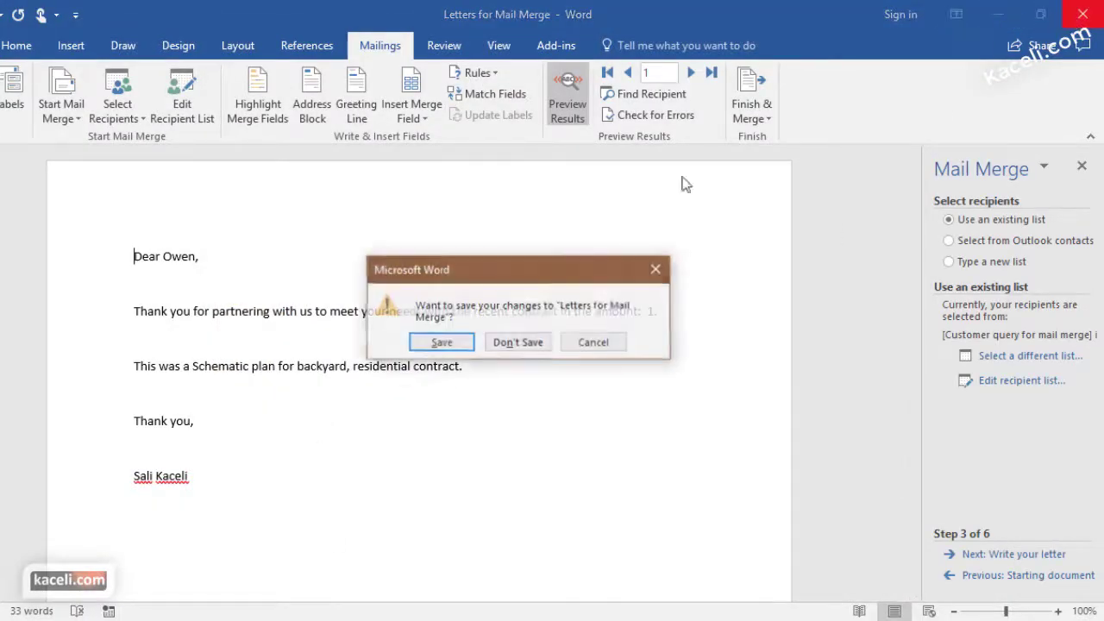
pyautogui.click(520, 341)
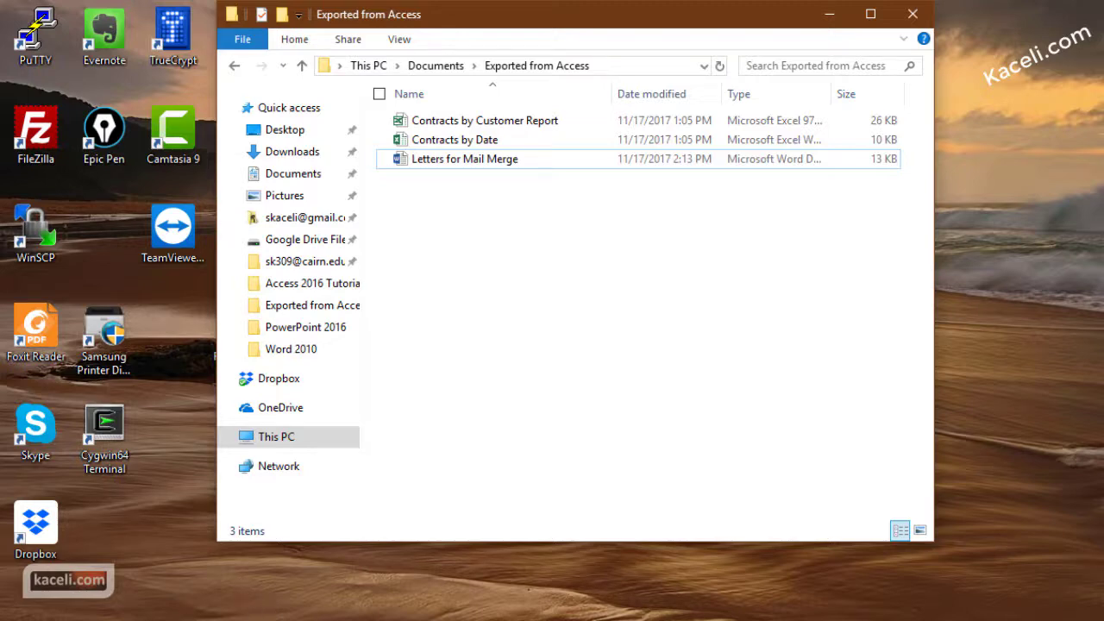
pyautogui.press('super')
pyautogui.write('word')
pyautogui.press('Return')
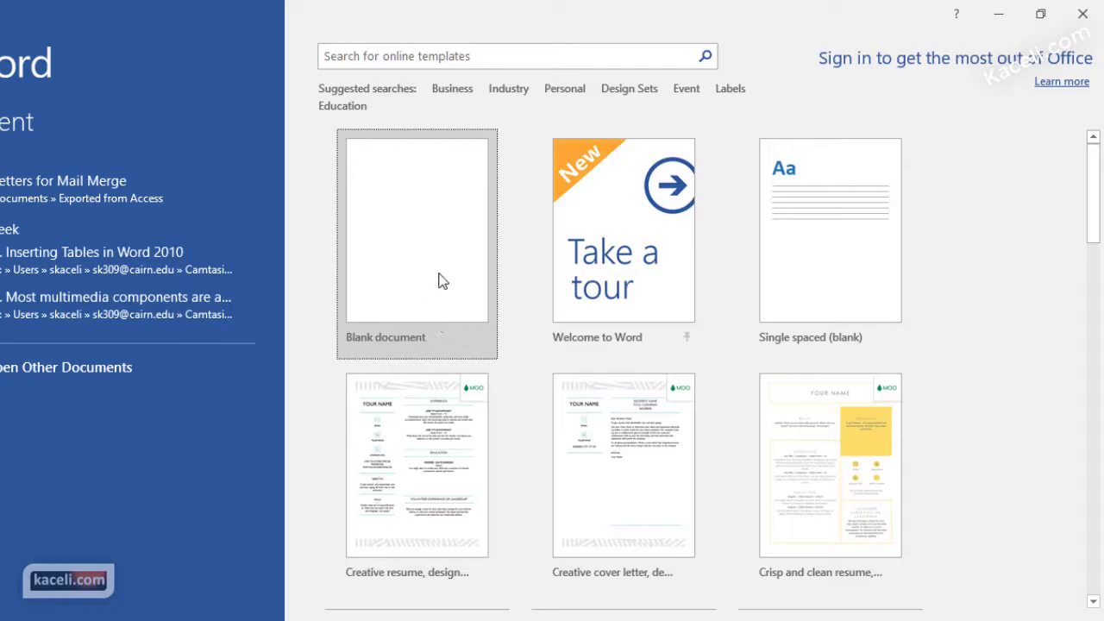
pyautogui.click(439, 279)
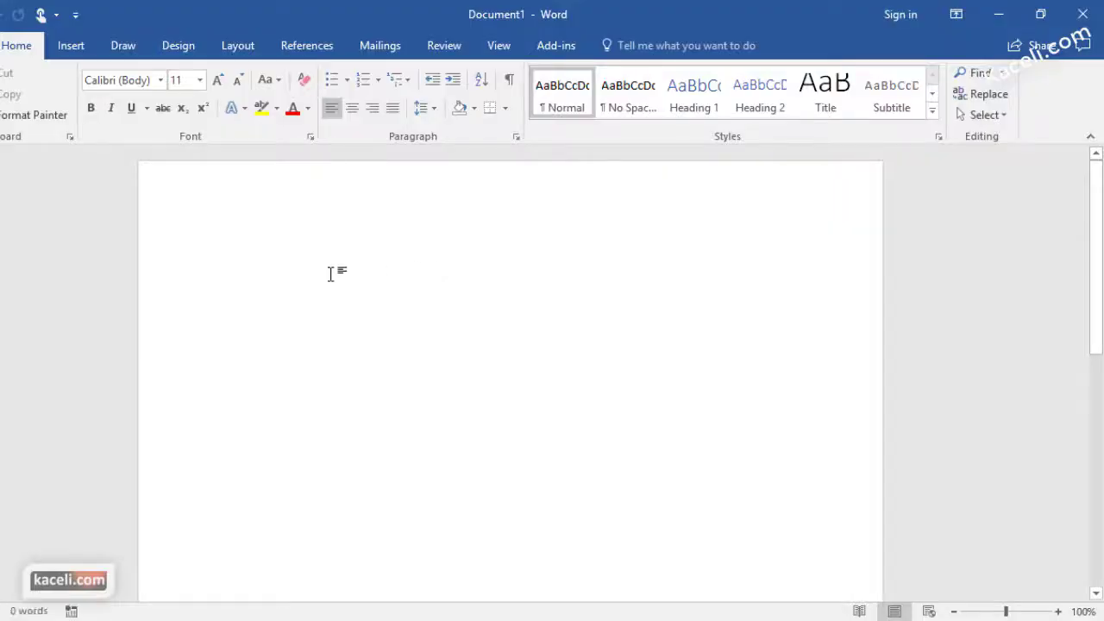
# - Launch the Step-by-Step Mail Merge Wizard and advance to selecting recipients
pyautogui.click(392, 45)
pyautogui.click(57, 114)
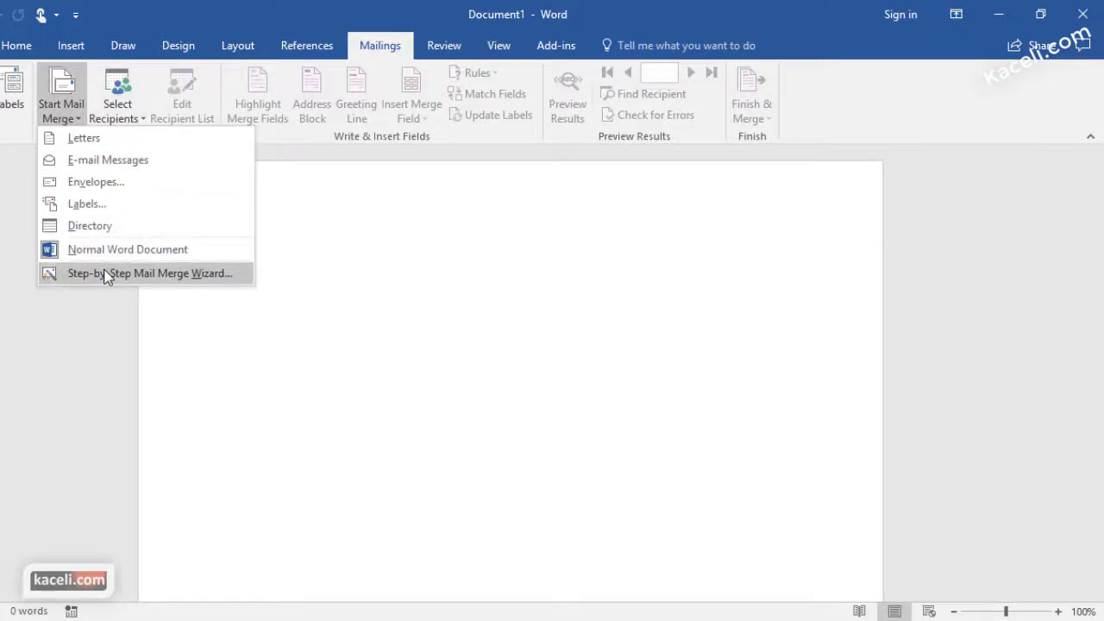
pyautogui.click(106, 273)
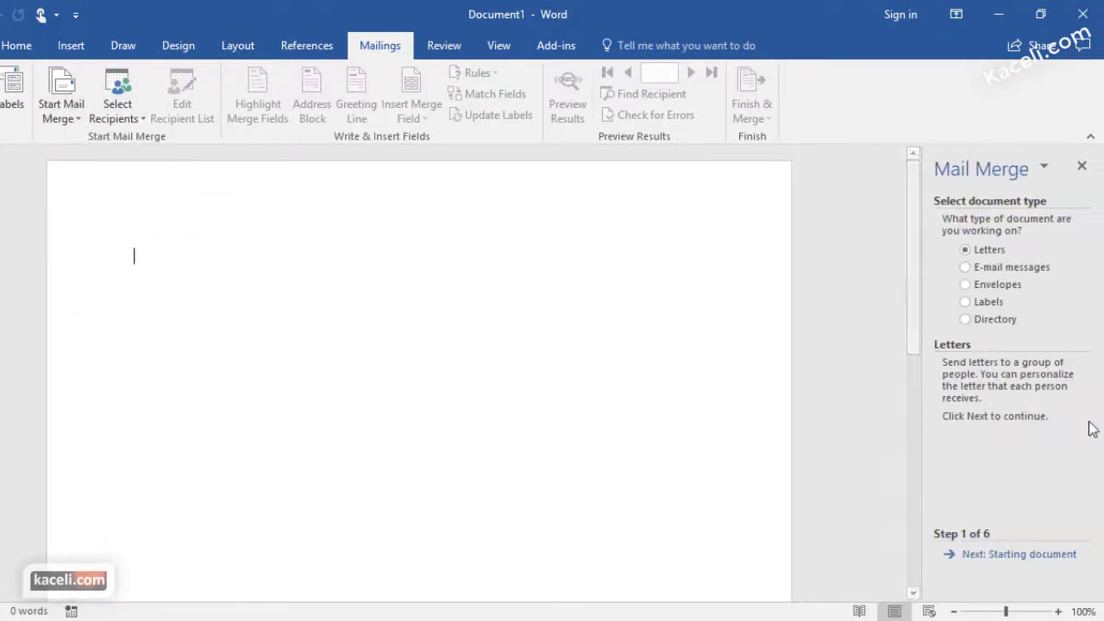
pyautogui.click(1011, 557)
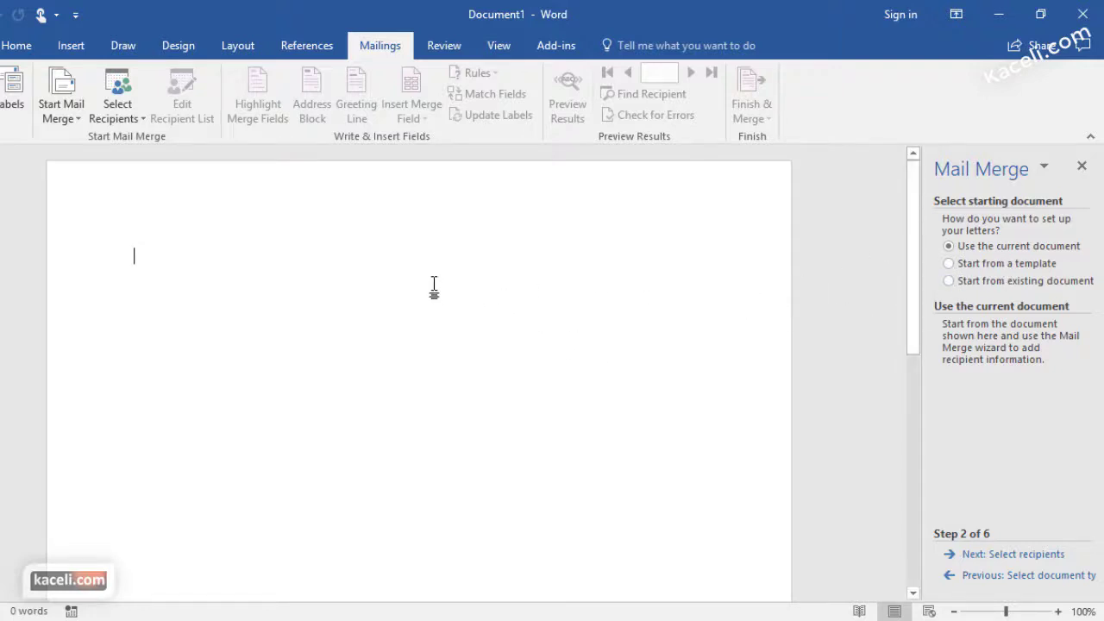
pyautogui.click(1035, 557)
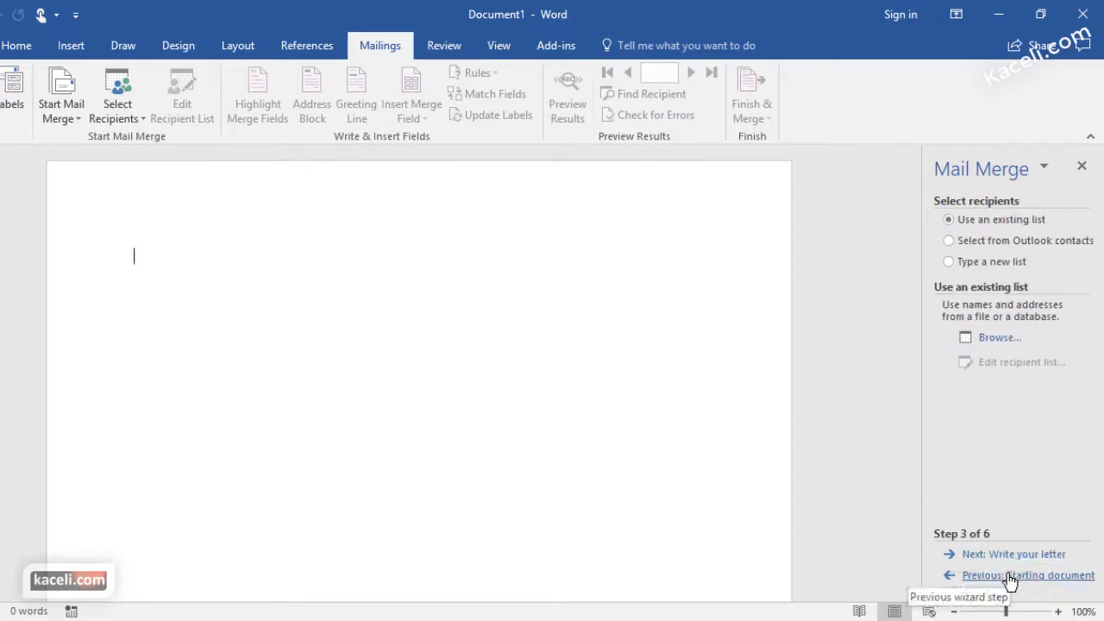
# - Browse to the Access Part 2 Working File with Dashboard and use Customer query for mail merge as recipients
pyautogui.click(992, 341)
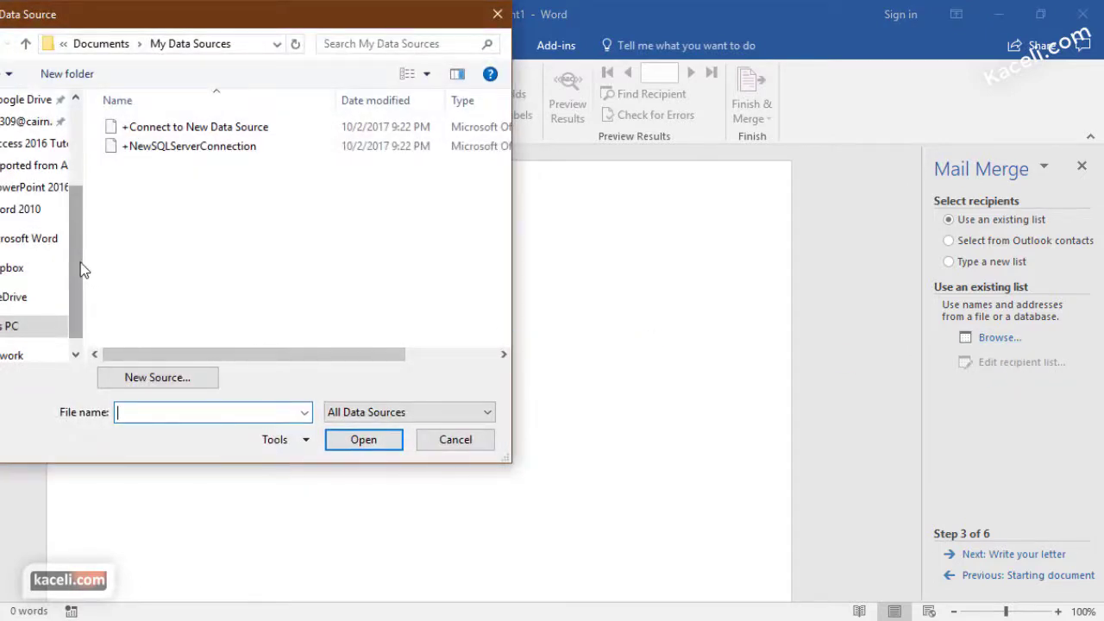
pyautogui.moveTo(84, 270); pyautogui.dragTo(78, 192)
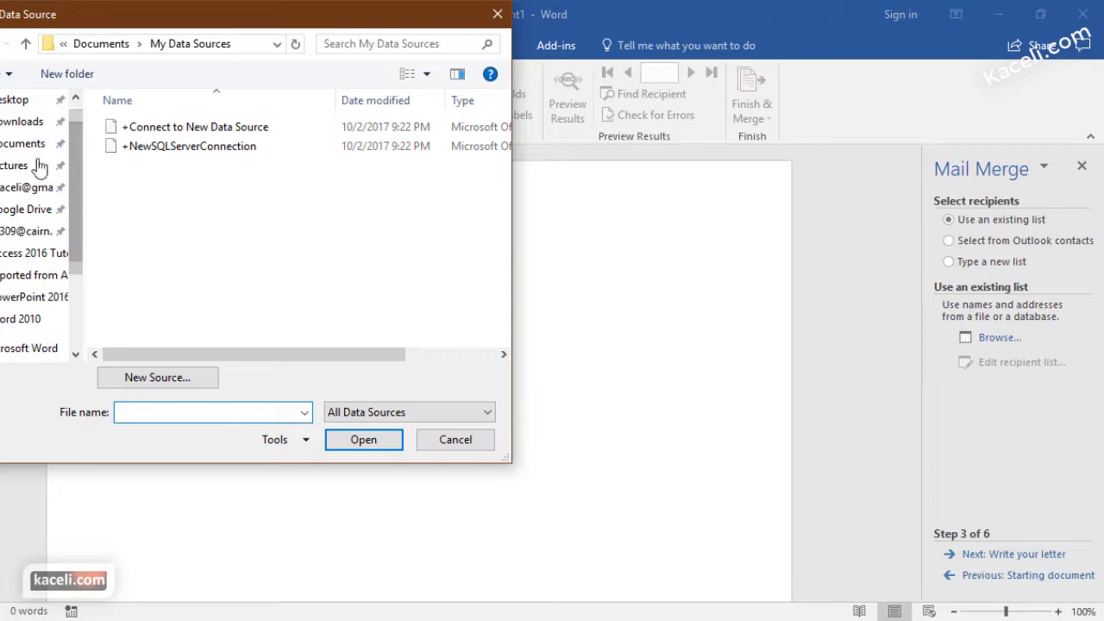
pyautogui.click(15, 140)
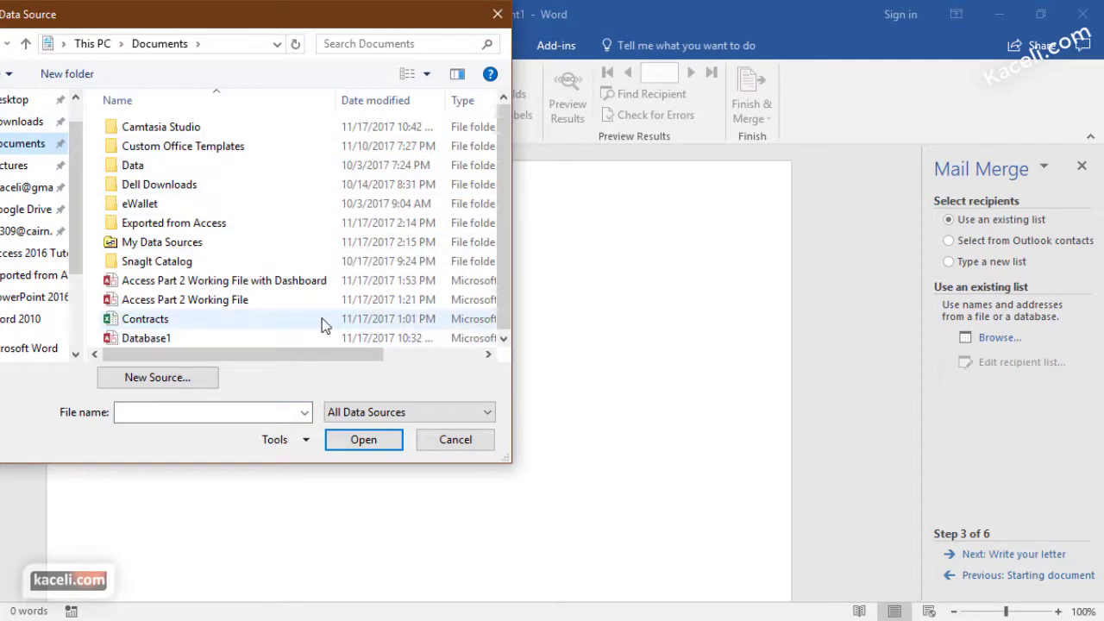
pyautogui.doubleClick(259, 285)
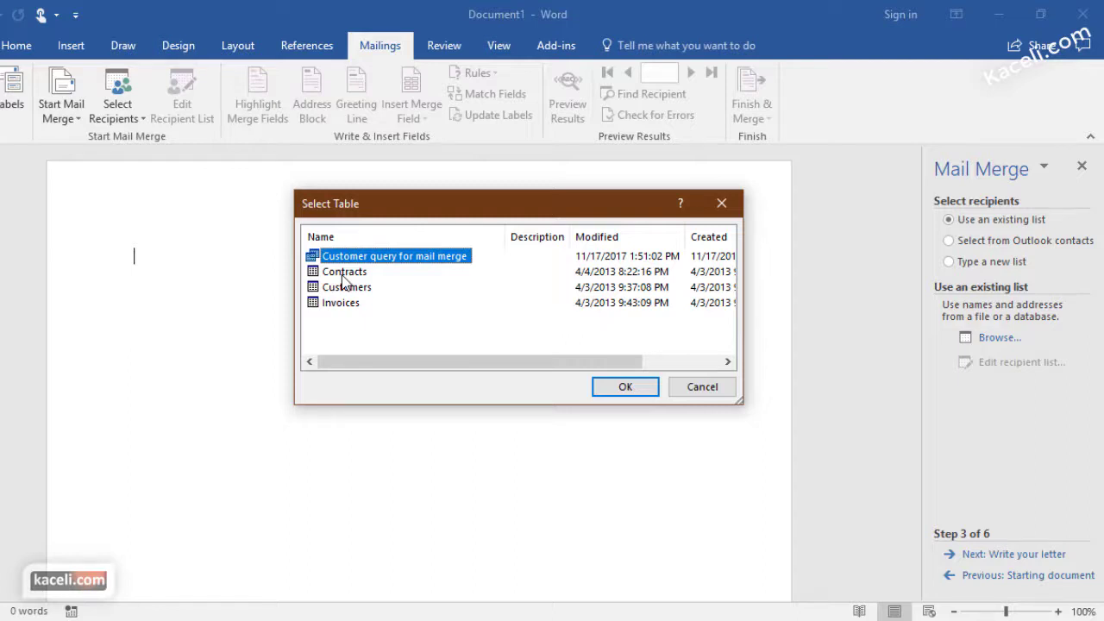
pyautogui.click(627, 388)
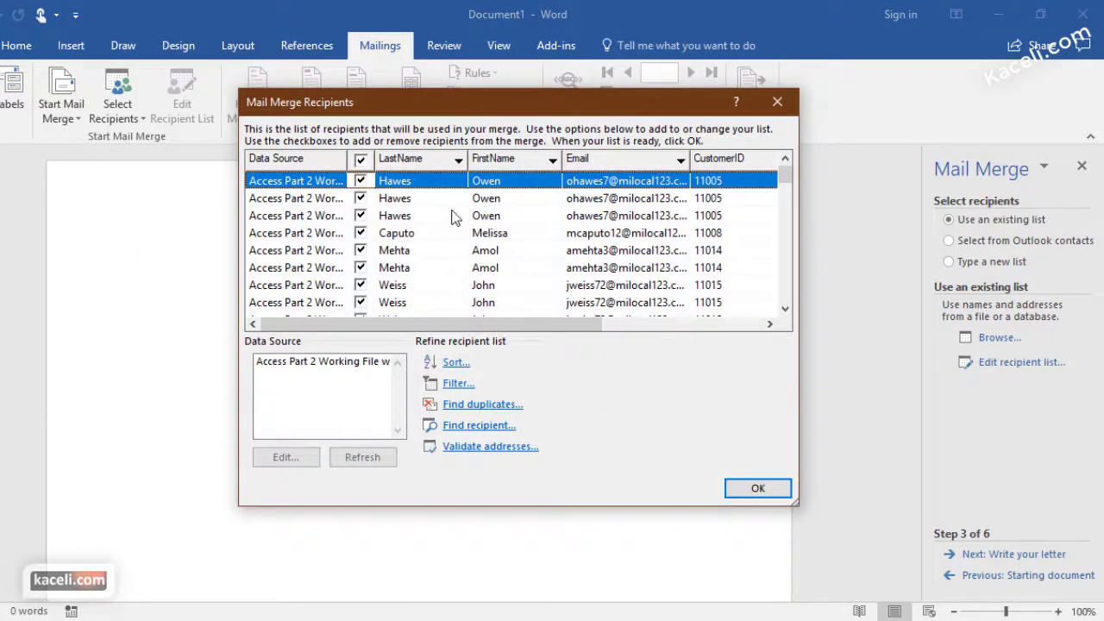
pyautogui.scroll(-1, 411, 237)
pyautogui.scroll(1, 410, 238)
pyautogui.moveTo(591, 322); pyautogui.dragTo(756, 336)
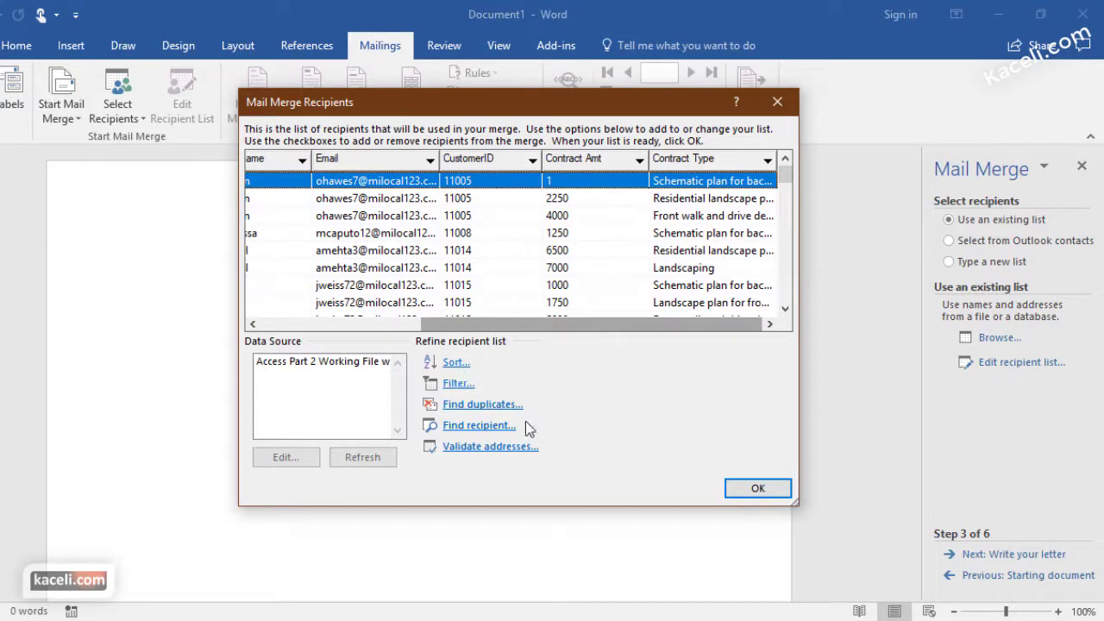
pyautogui.click(749, 492)
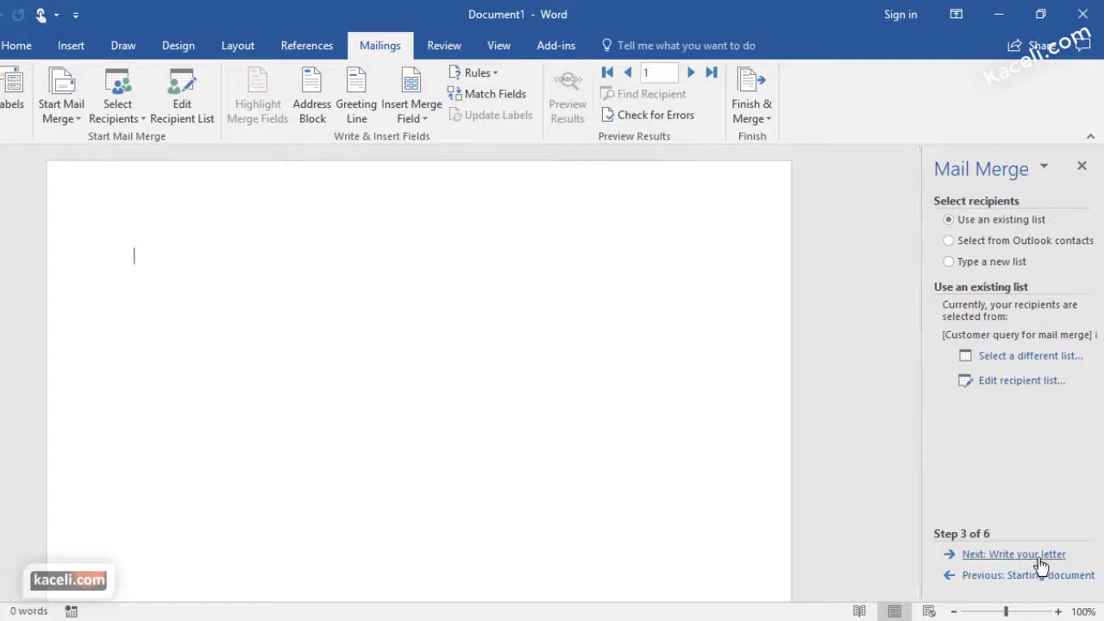
# - Start the letter with the greeting 'Dear «FirstName» «LastName»'
pyautogui.click(1013, 554)
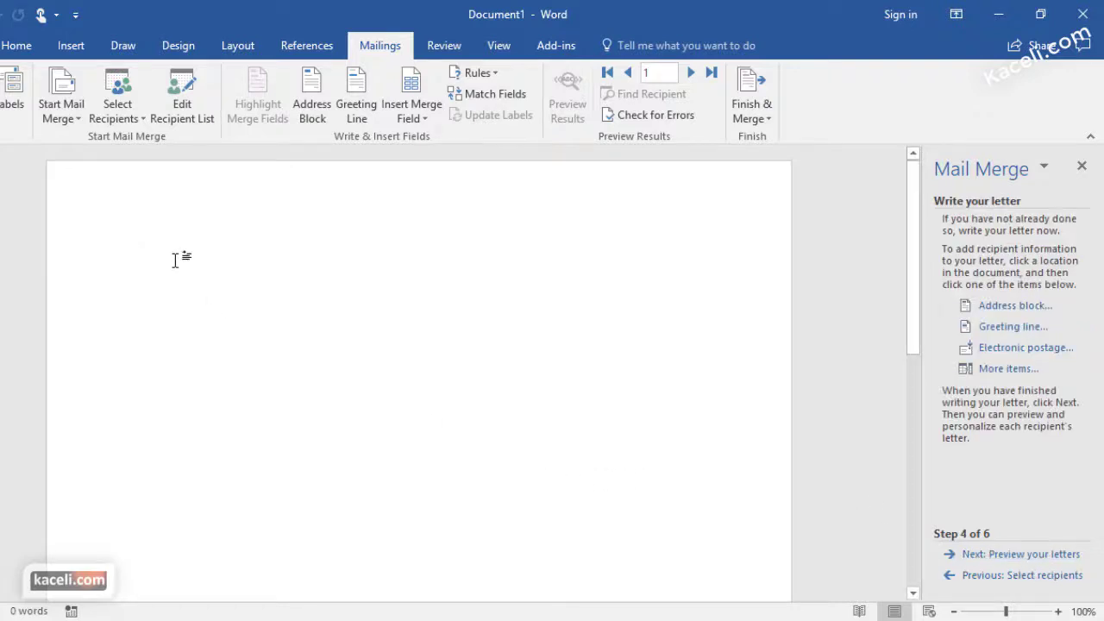
pyautogui.write('Dear')
pyautogui.click(429, 123)
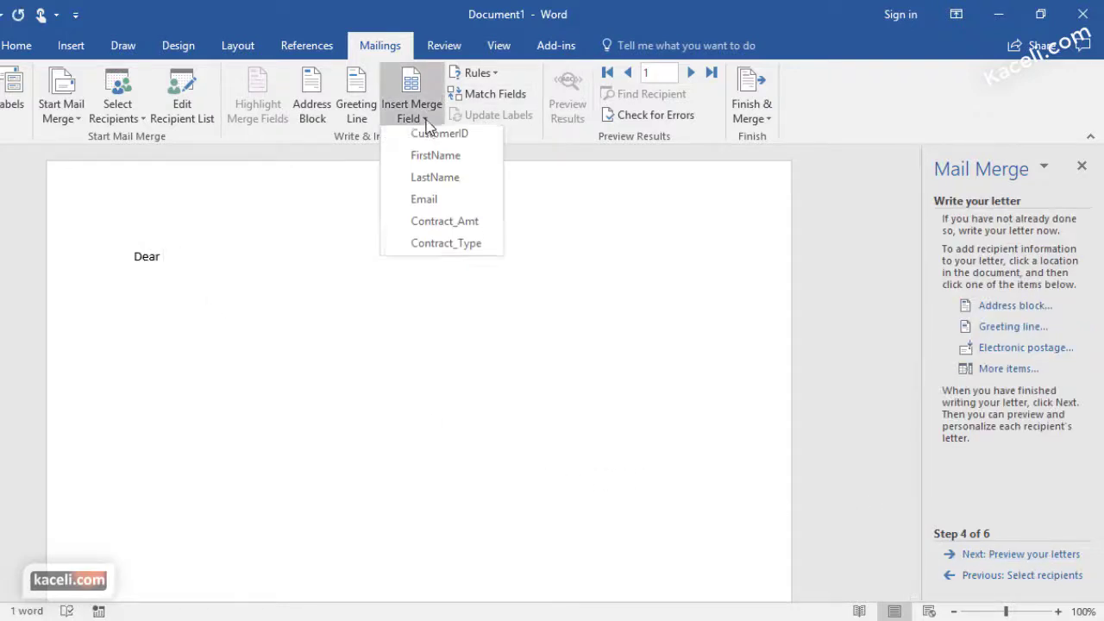
pyautogui.click(447, 166)
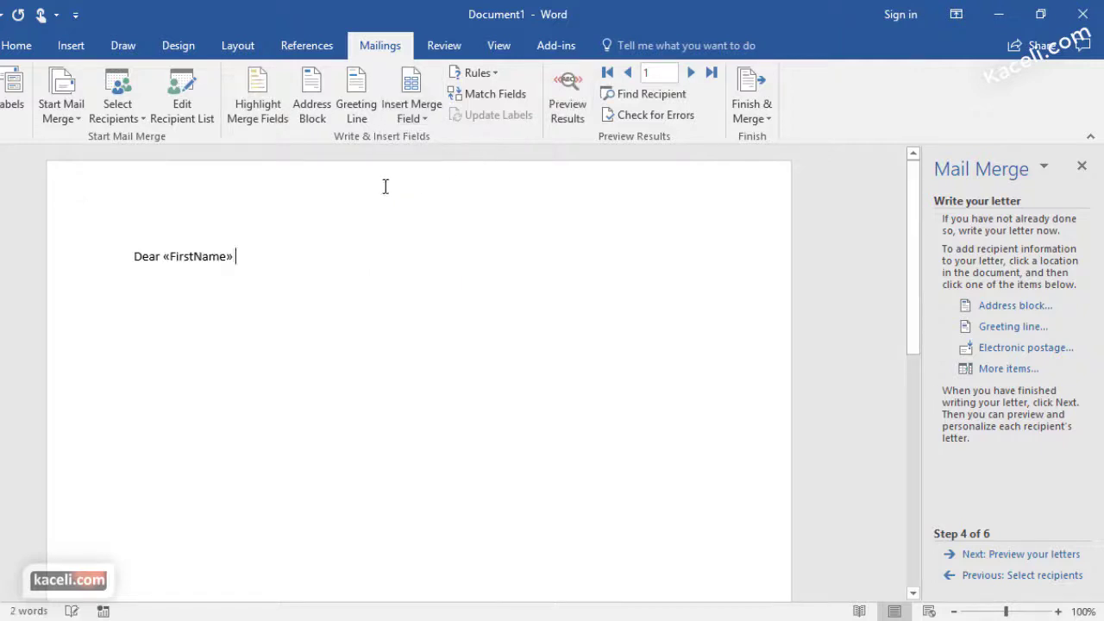
pyautogui.click(413, 126)
pyautogui.click(429, 178)
pyautogui.press('Return')
pyautogui.press('Return')
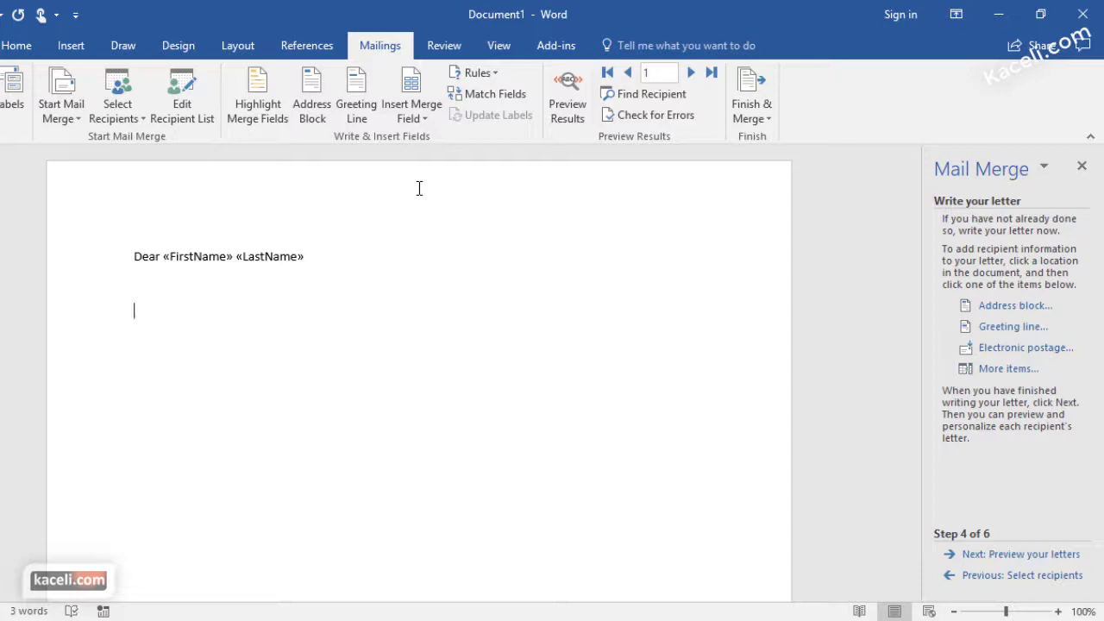
# - Write 'Thank you for your contract type: «Contract_Type», «Contract_Amt».' followed by 'Thanks'
pyautogui.write('Thank you for your contract:')
pyautogui.click(412, 119)
pyautogui.click(435, 226)
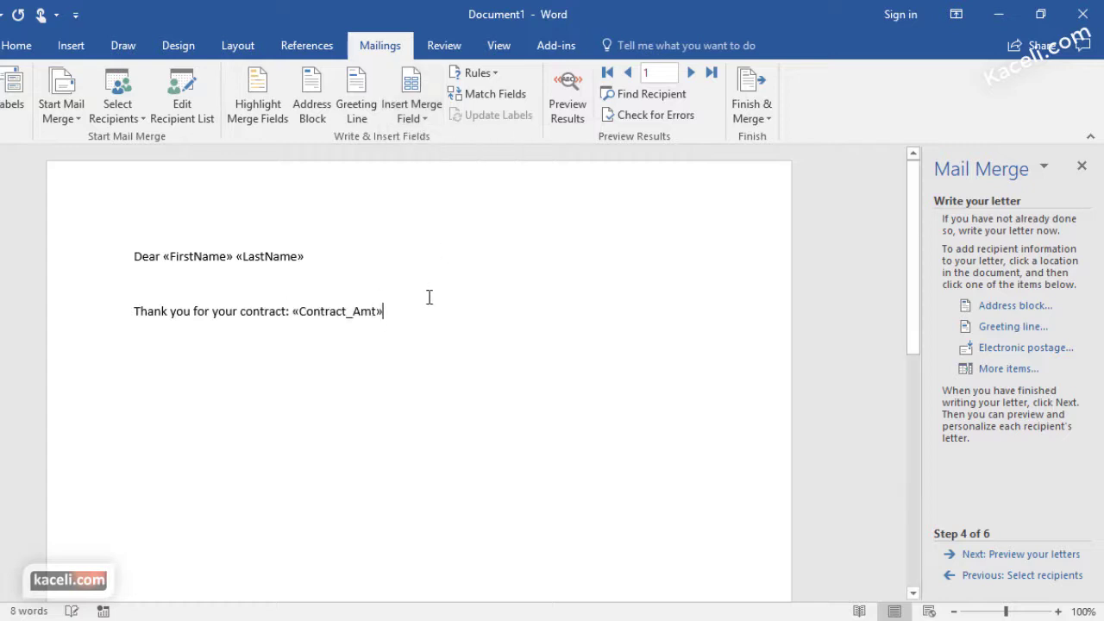
pyautogui.click(294, 312)
pyautogui.press('BackSpace')
pyautogui.press('BackSpace')
pyautogui.write('type:')
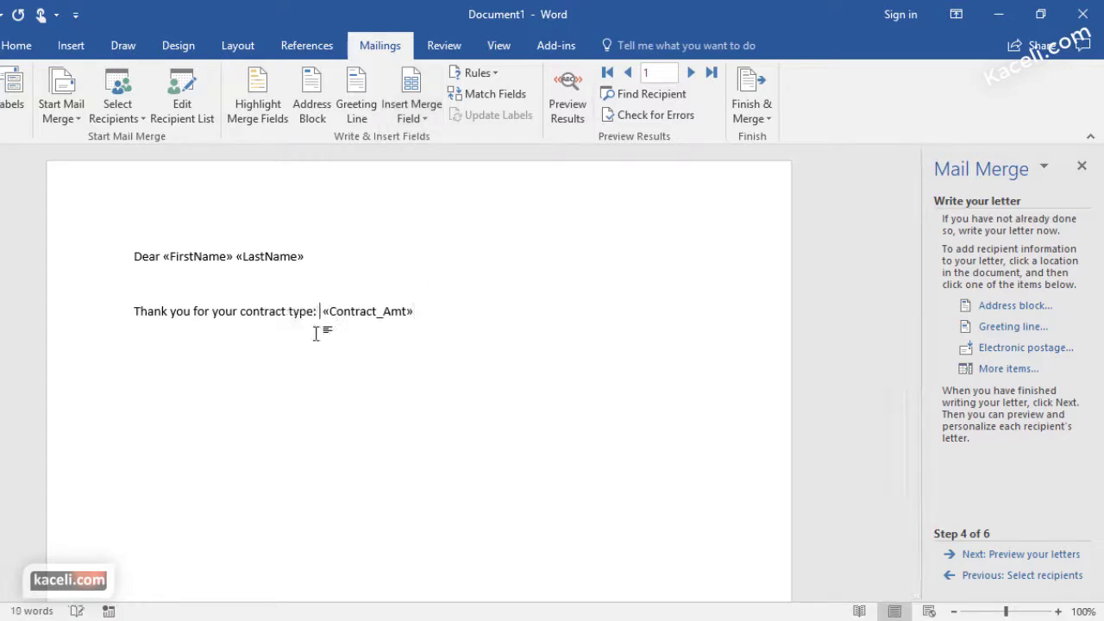
pyautogui.click(406, 117)
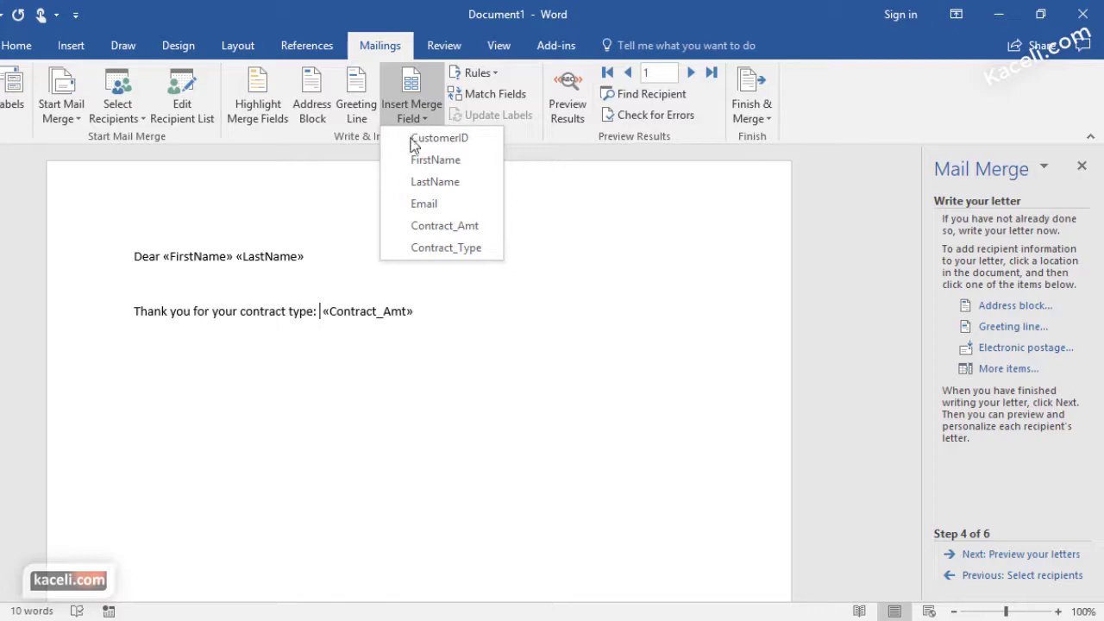
pyautogui.click(442, 248)
pyautogui.write(', «Contract_')
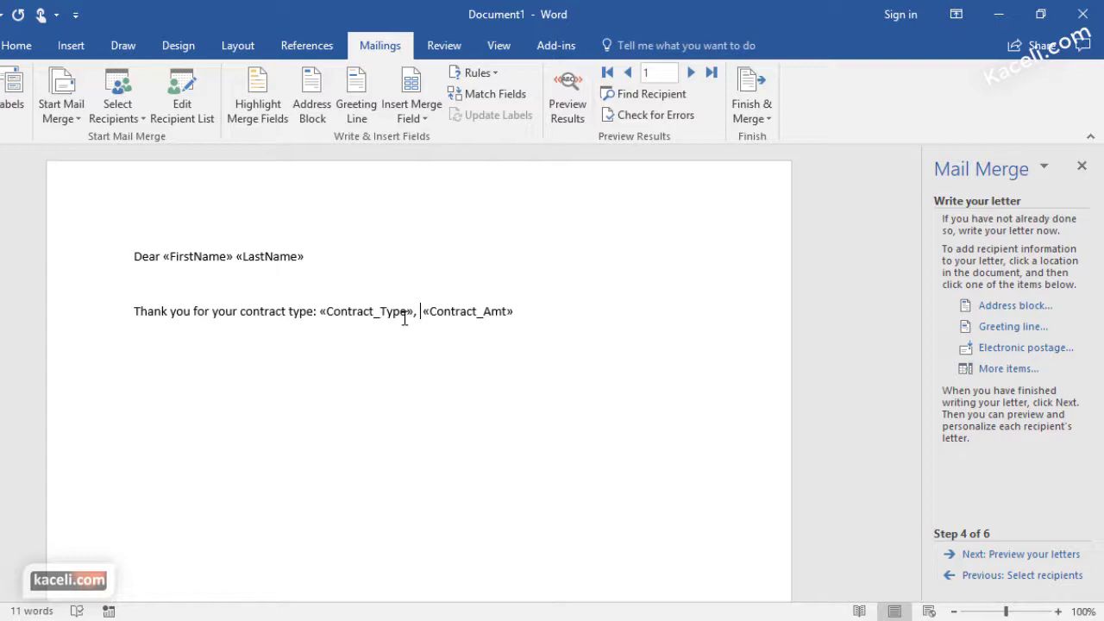
pyautogui.click(537, 316)
pyautogui.write('. ')
pyautogui.write('Thanks,')
# - Preview the letter and check the contract type and amount values
pyautogui.click(1023, 553)
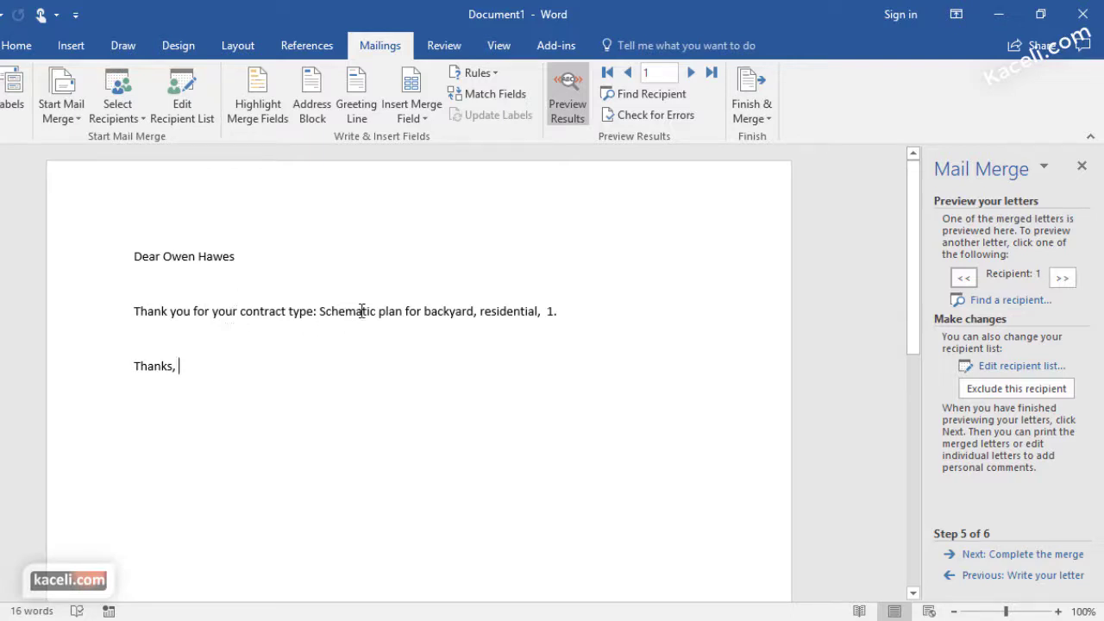
pyautogui.doubleClick(433, 318)
pyautogui.click(540, 321)
pyautogui.click(551, 313)
pyautogui.click(200, 366)
# - Merge all letters into a new document and scroll through the results
pyautogui.click(1024, 555)
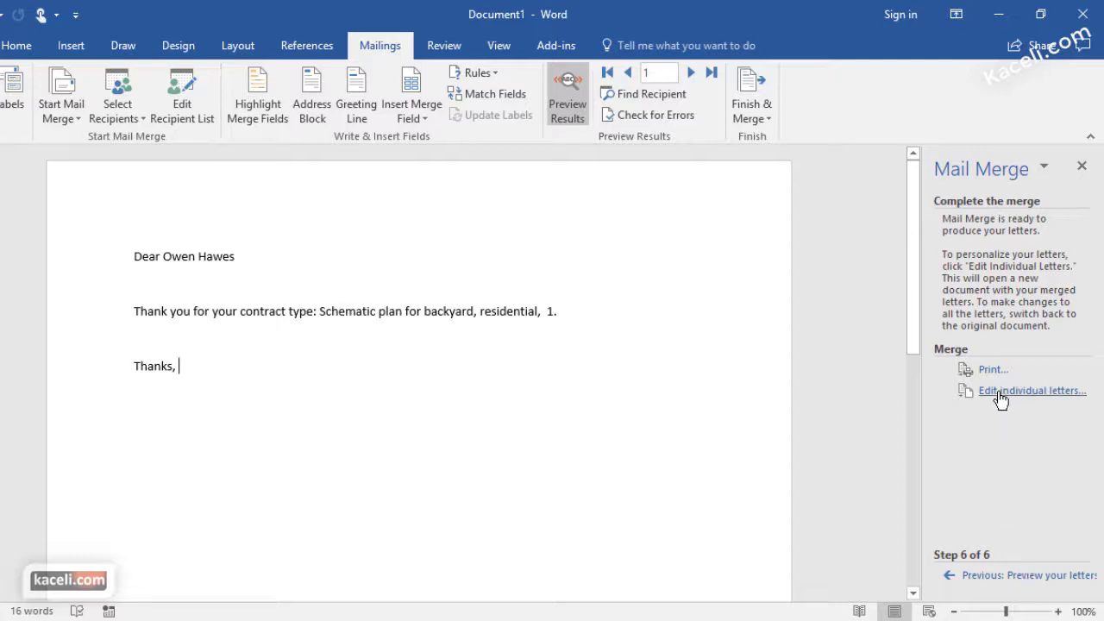
pyautogui.click(1000, 393)
pyautogui.click(510, 353)
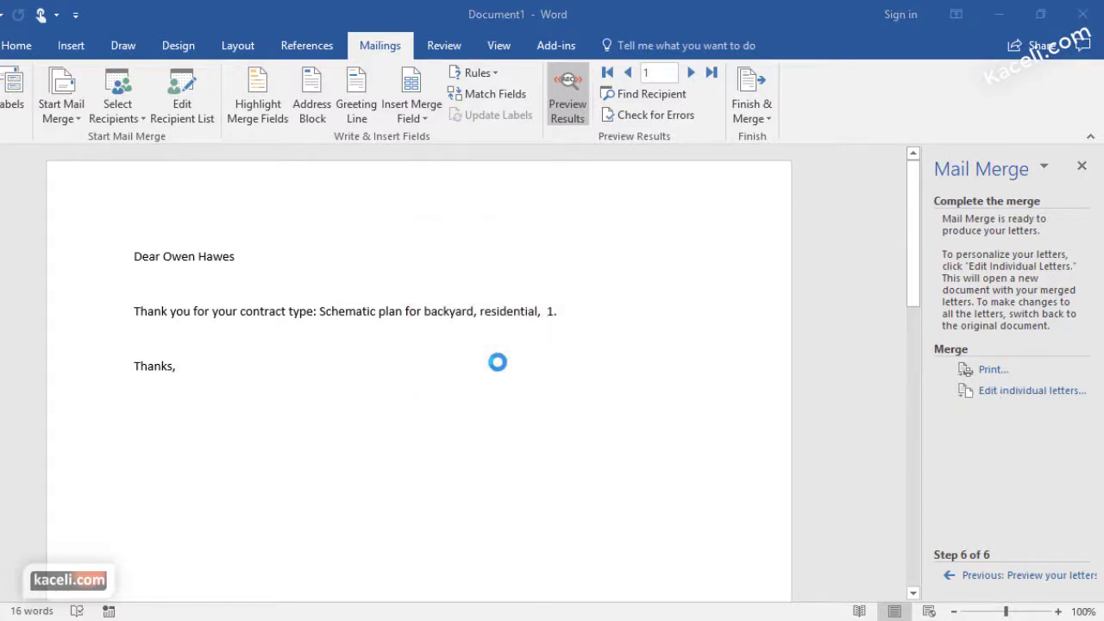
pyautogui.scroll(-5, 371, 414)
pyautogui.scroll(-15, 343, 449)
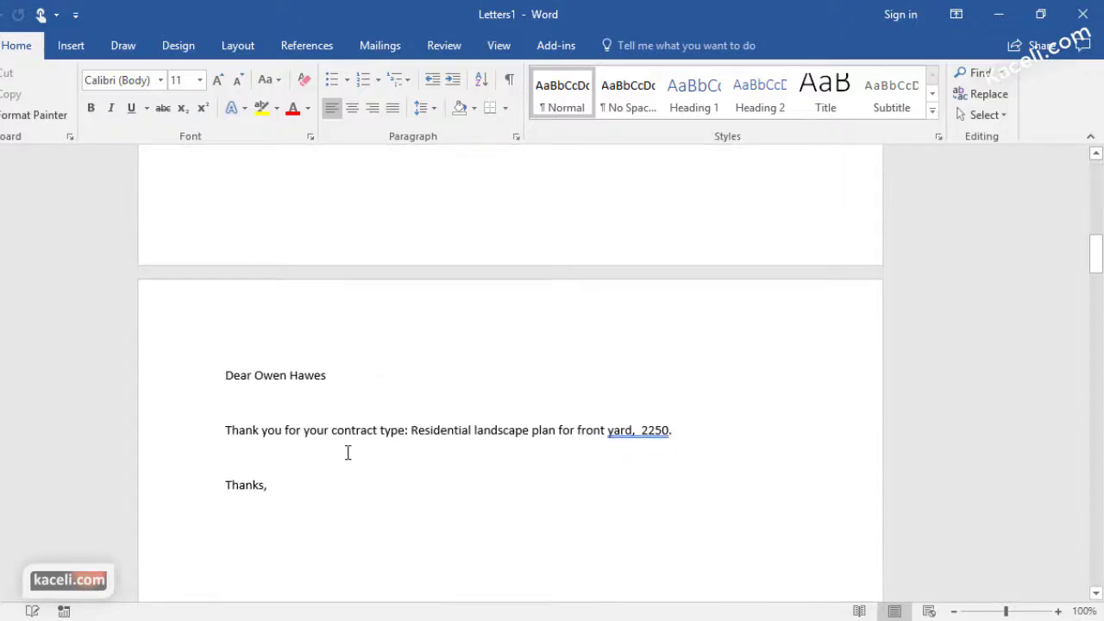
pyautogui.scroll(-10, 332, 470)
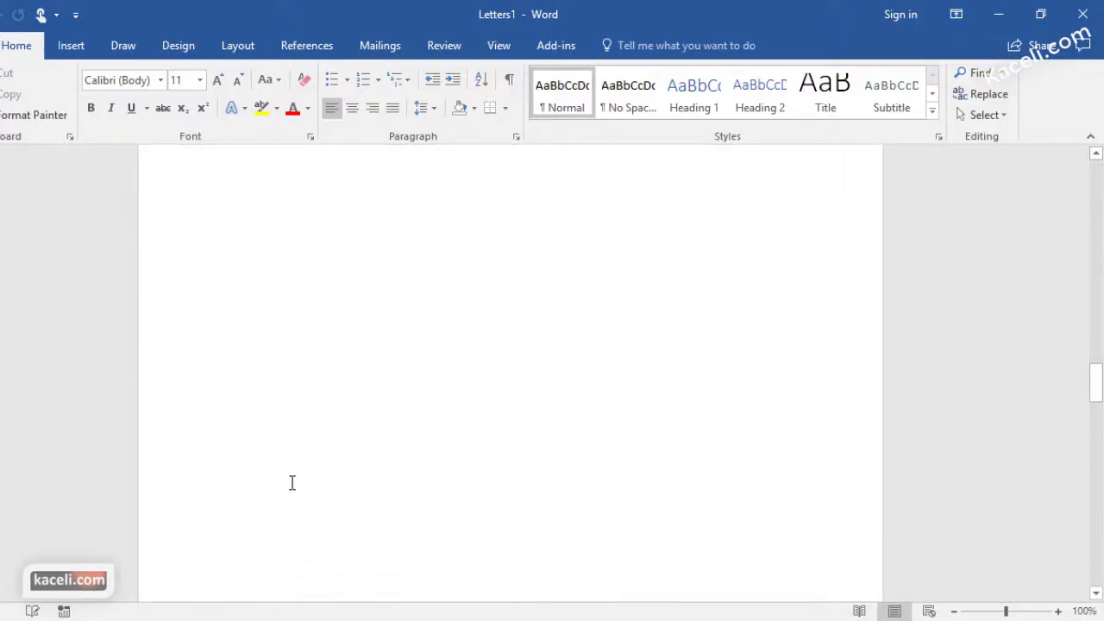
# - Close the merged Letters1 and the original letter document without saving
pyautogui.click(1082, 15)
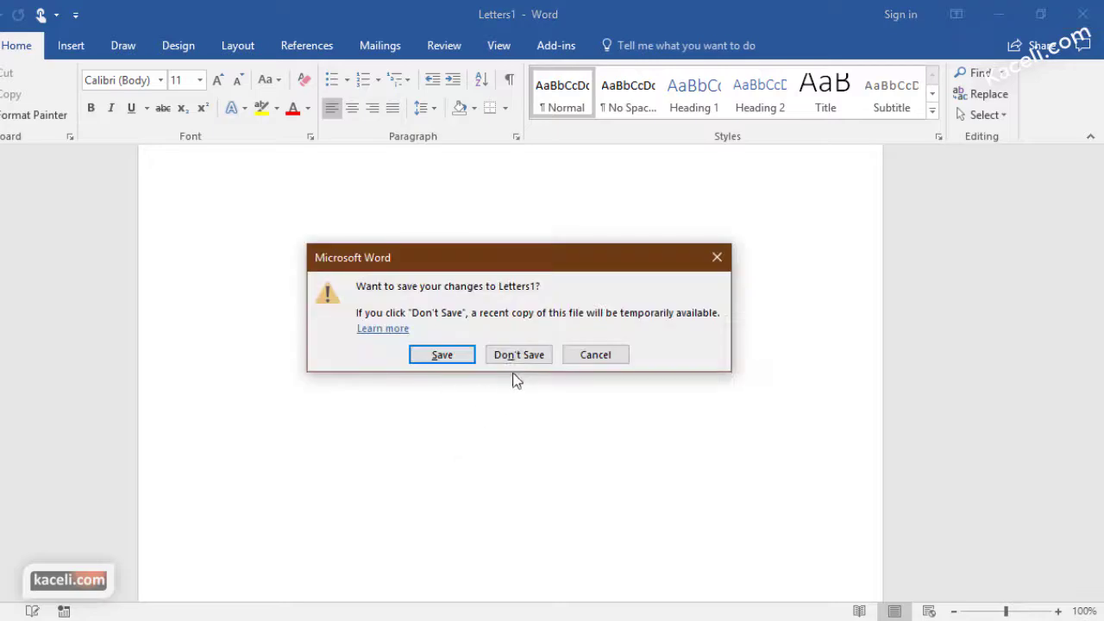
pyautogui.click(528, 356)
pyautogui.click(1082, 14)
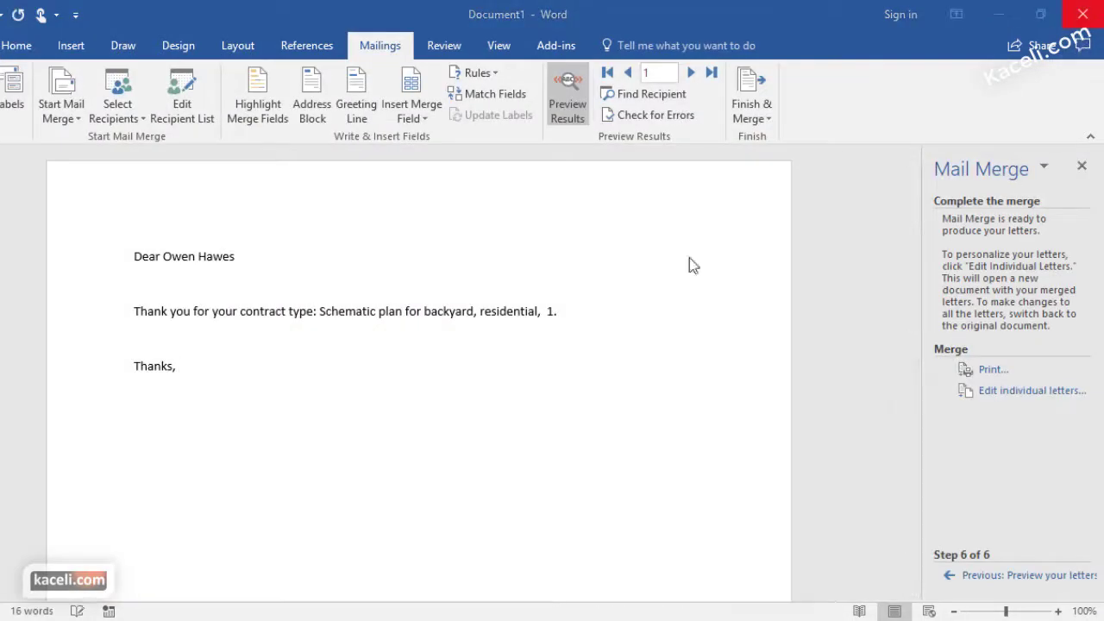
pyautogui.click(537, 340)
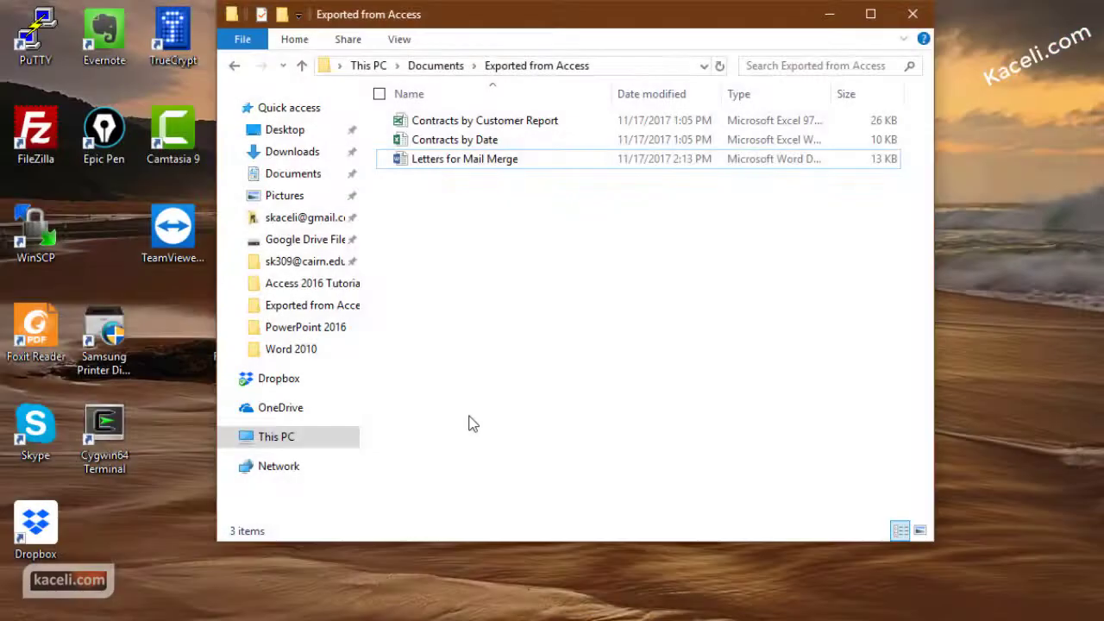
# - Switch back to Access and open the Customers table
pyautogui.click(366, 618)
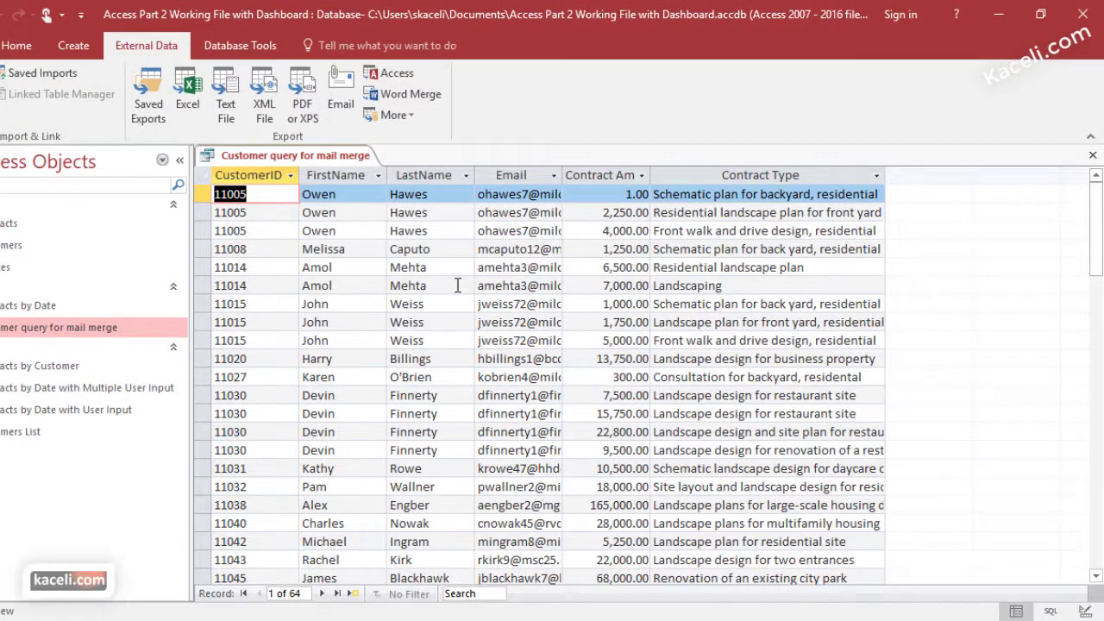
pyautogui.doubleClick(64, 245)
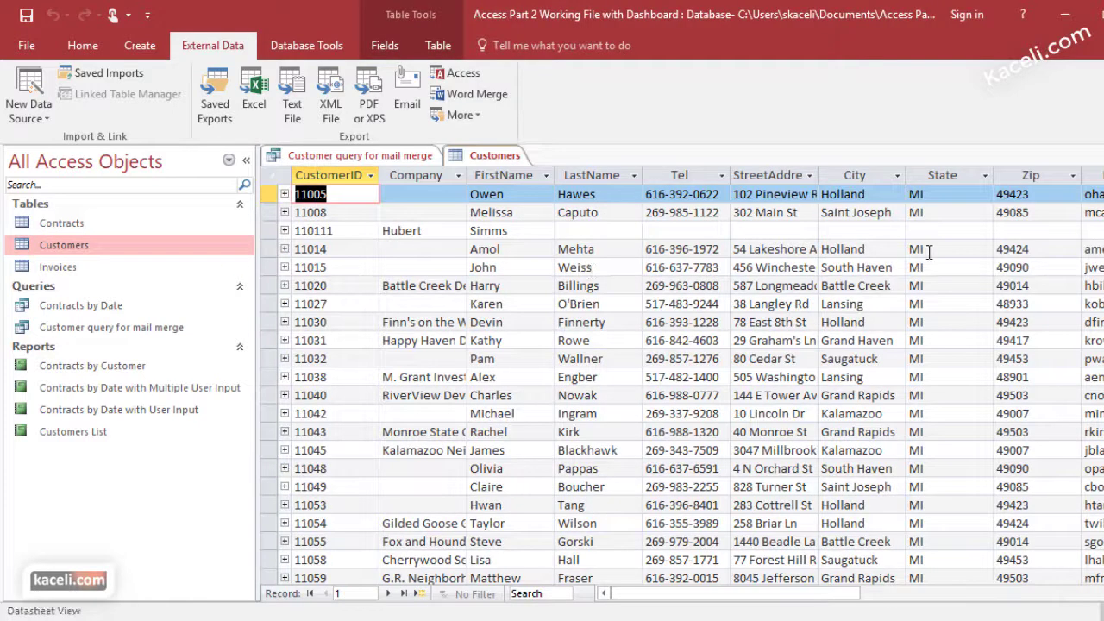
# - Scroll to the Email column, check its filter options, and drag its border wider
pyautogui.click(952, 595)
pyautogui.click(730, 178)
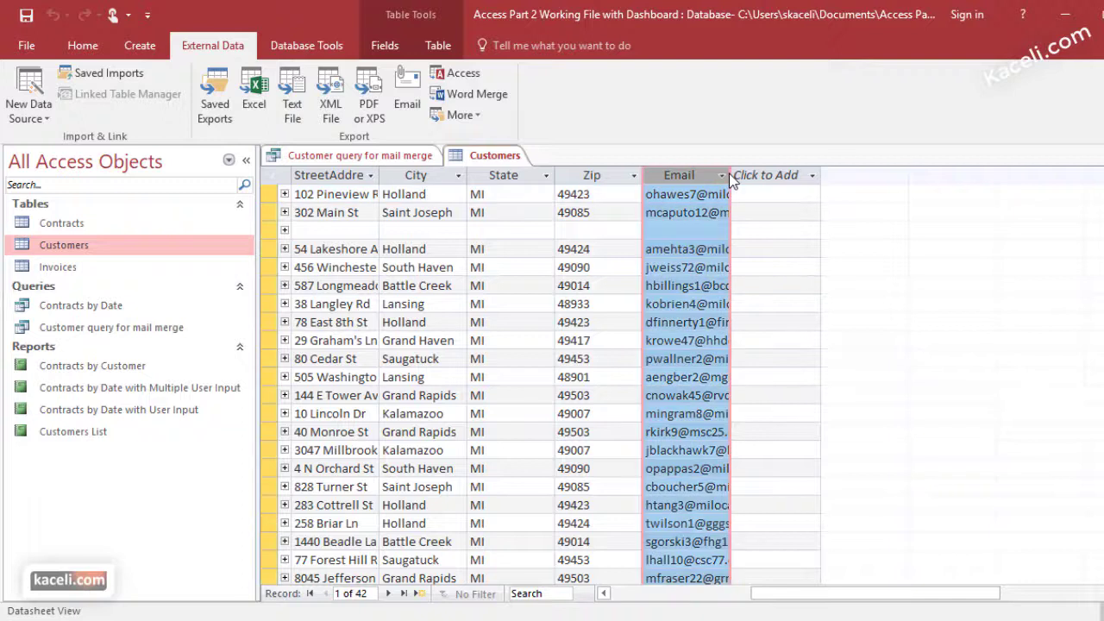
pyautogui.click(723, 176)
pyautogui.click(887, 454)
pyautogui.click(723, 176)
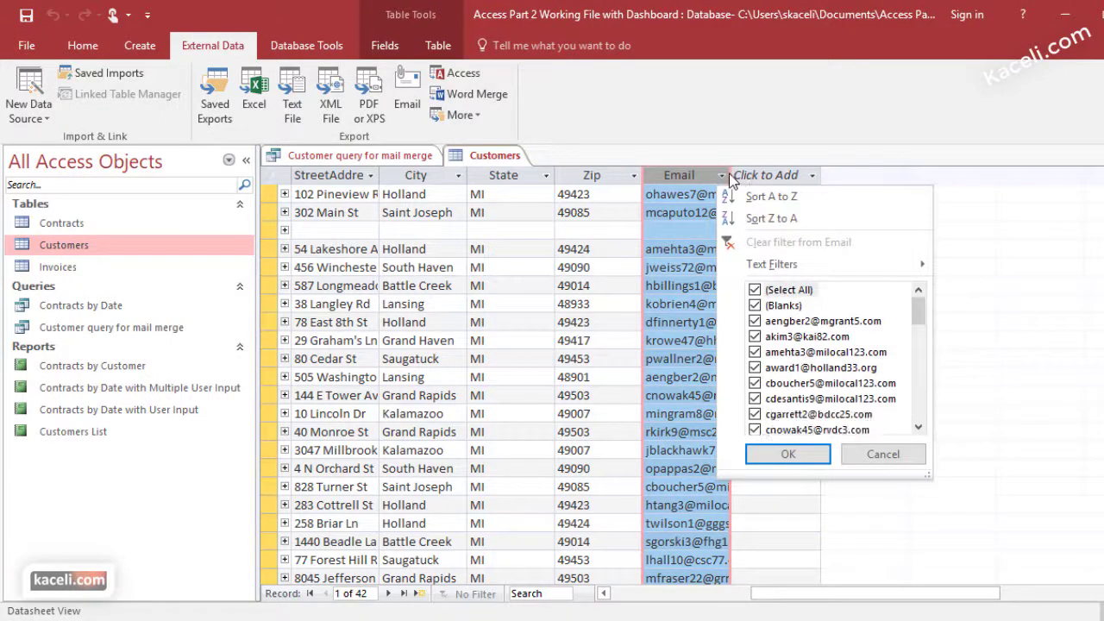
pyautogui.click(882, 453)
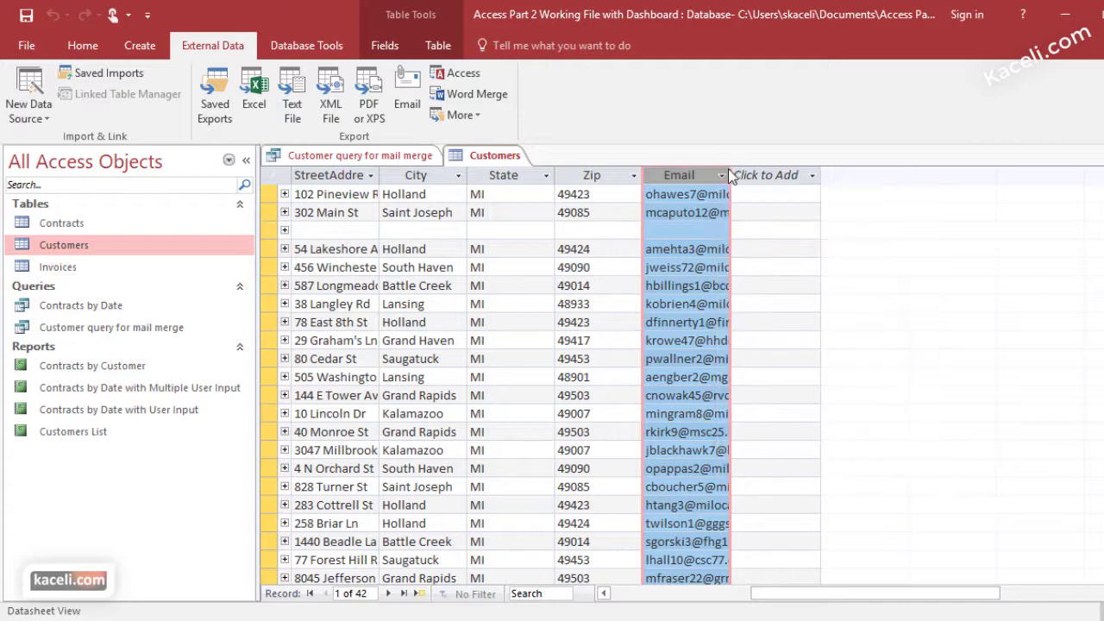
pyautogui.moveTo(730, 176); pyautogui.dragTo(802, 177)
pyautogui.click(815, 176)
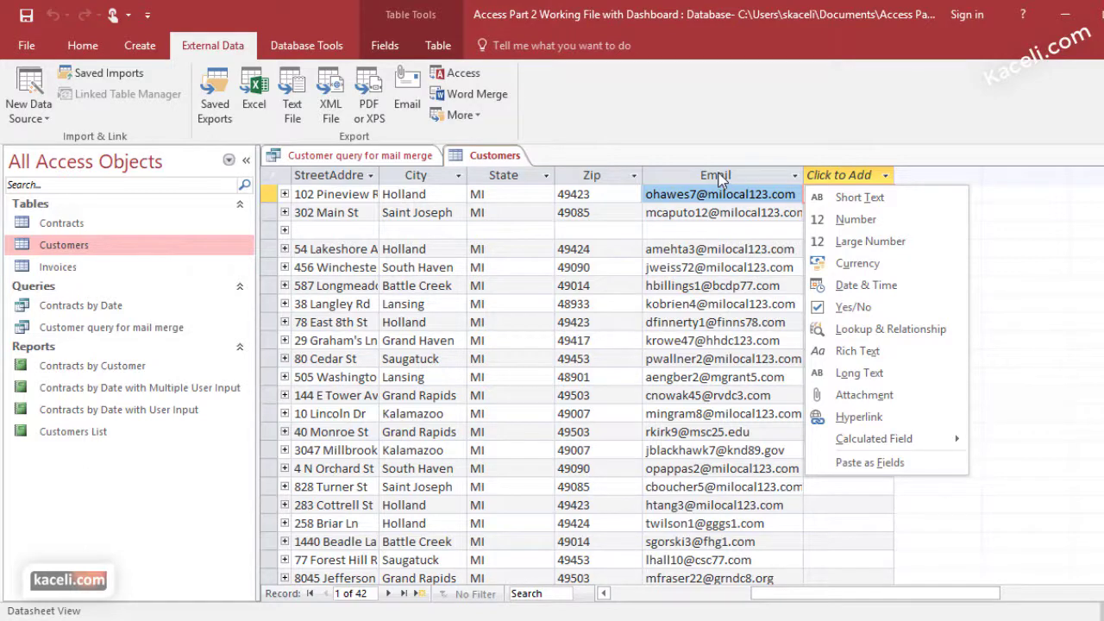
pyautogui.press('Escape')
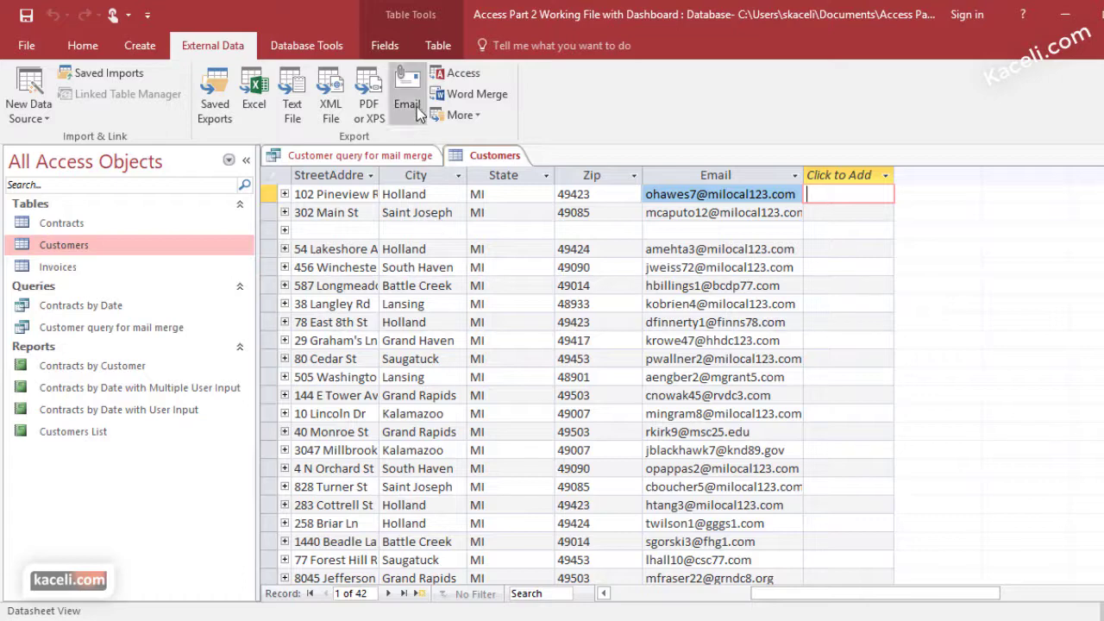
# - Run Word Merge on the Customers table, linking it to a new Word document
pyautogui.click(476, 100)
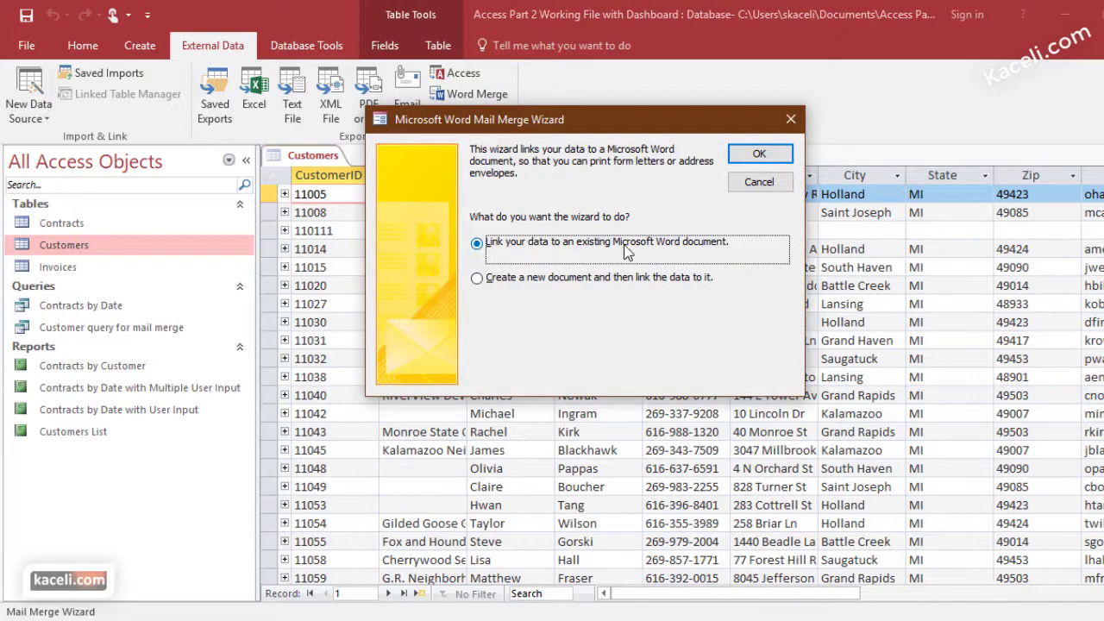
pyautogui.click(530, 284)
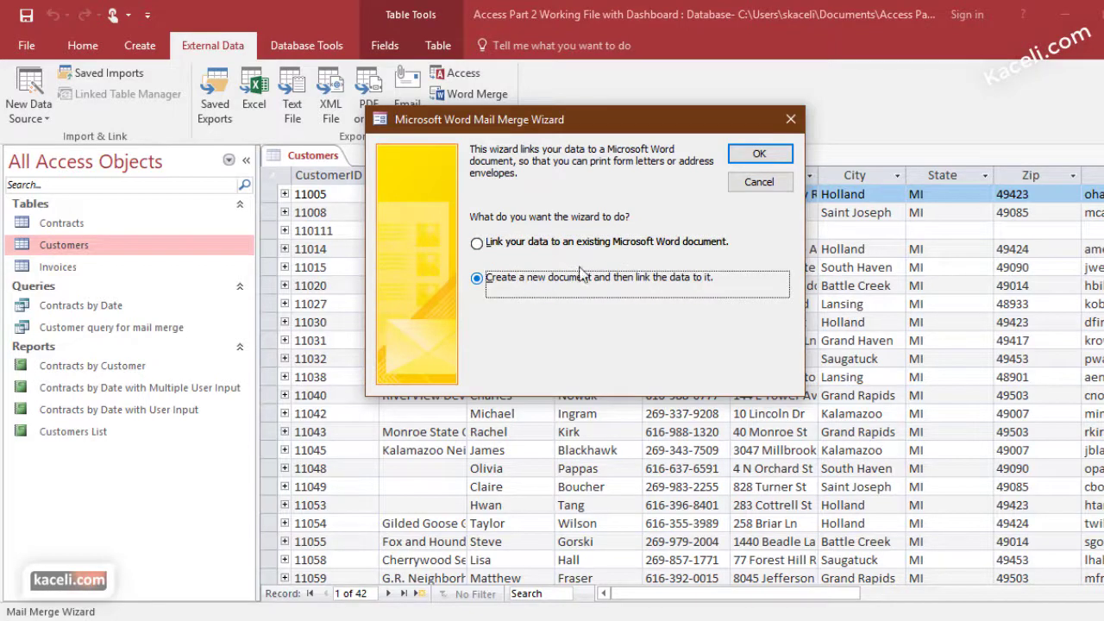
pyautogui.click(752, 155)
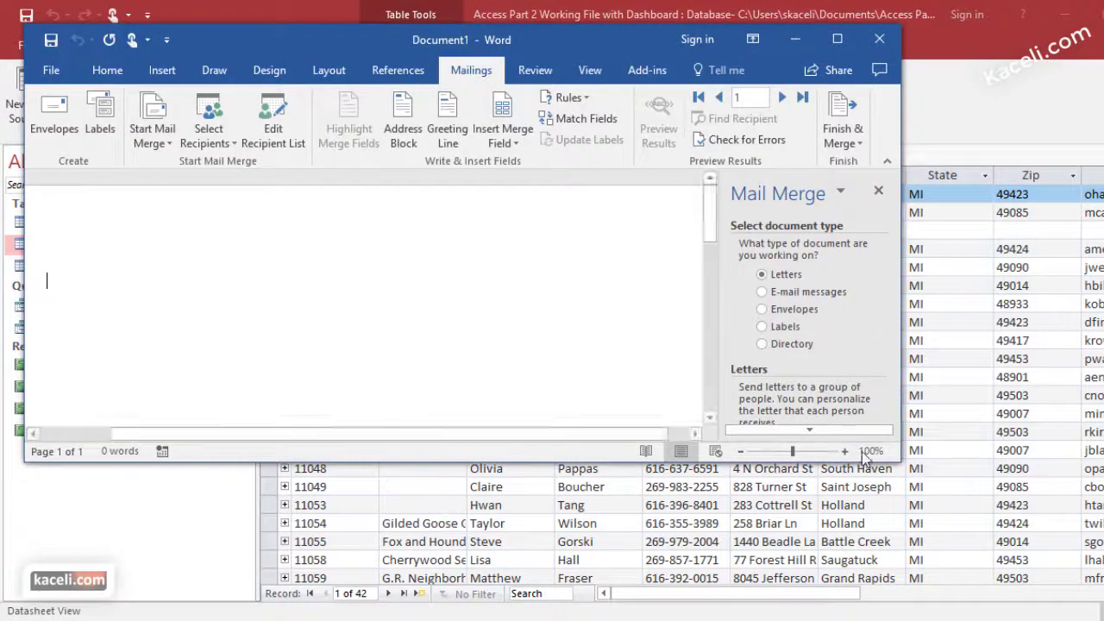
# - Choose E-mail messages as the merge type and keep the current document as the start
pyautogui.moveTo(899, 462); pyautogui.dragTo(1048, 565)
pyautogui.click(920, 292)
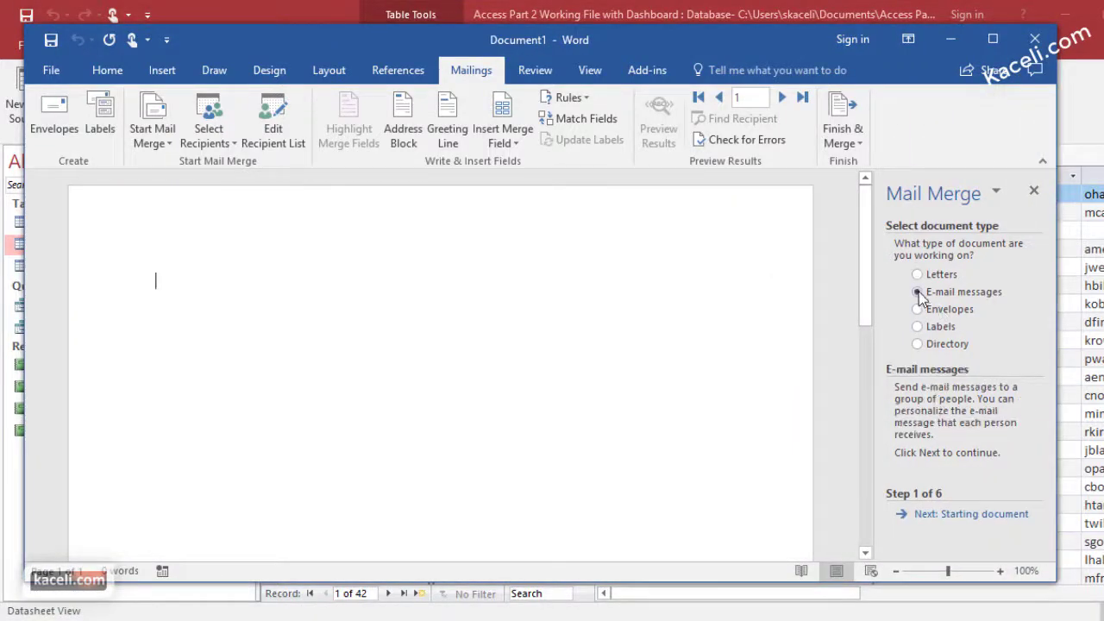
pyautogui.click(970, 514)
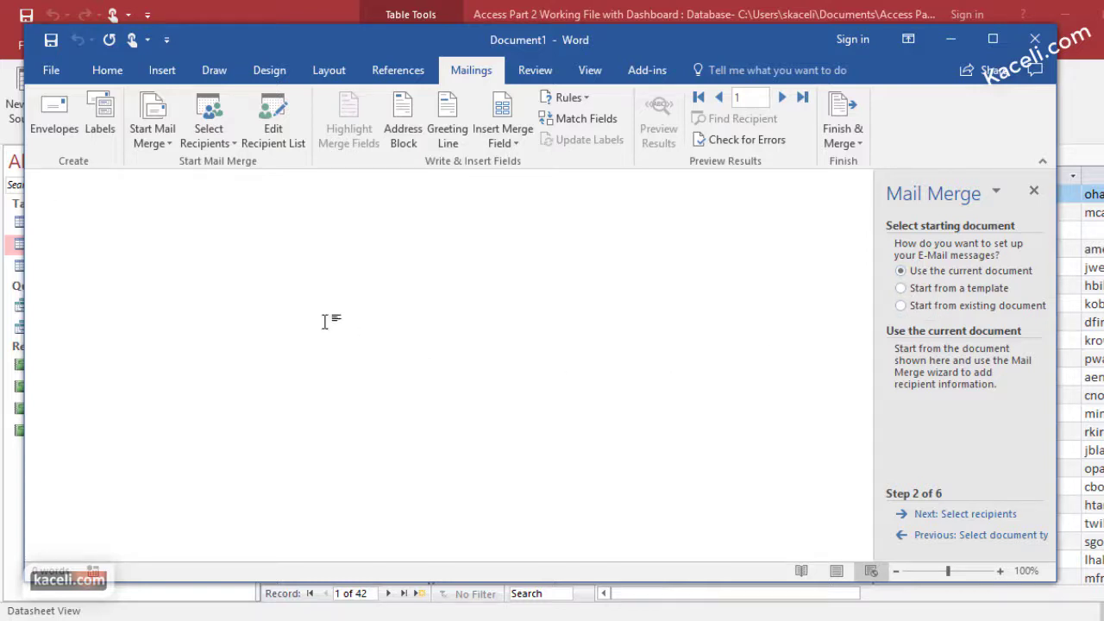
pyautogui.click(978, 515)
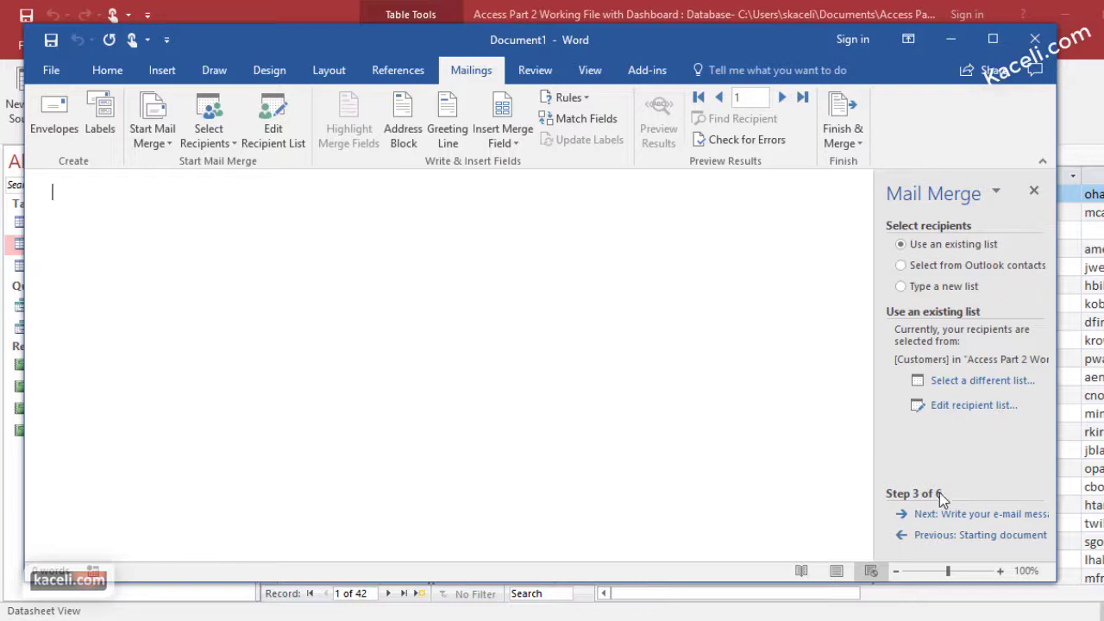
# - Write the greeting 'Dear «FirstName» «LastName»,'
pyautogui.click(964, 522)
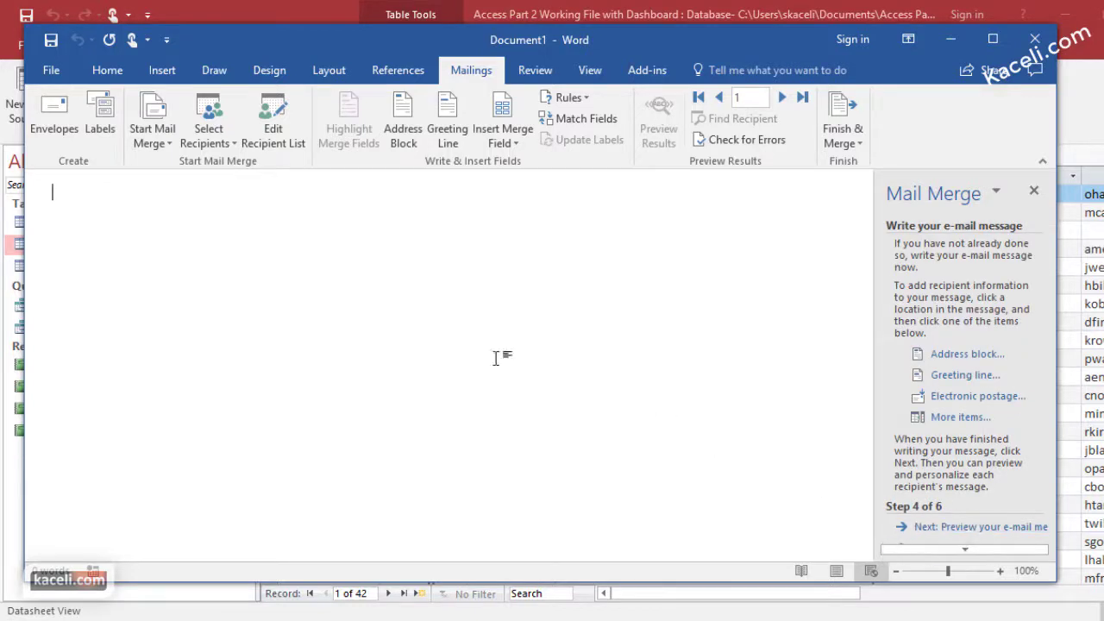
pyautogui.write('Dear')
pyautogui.press('BackSpace')
pyautogui.press('BackSpace')
pyautogui.write('ar')
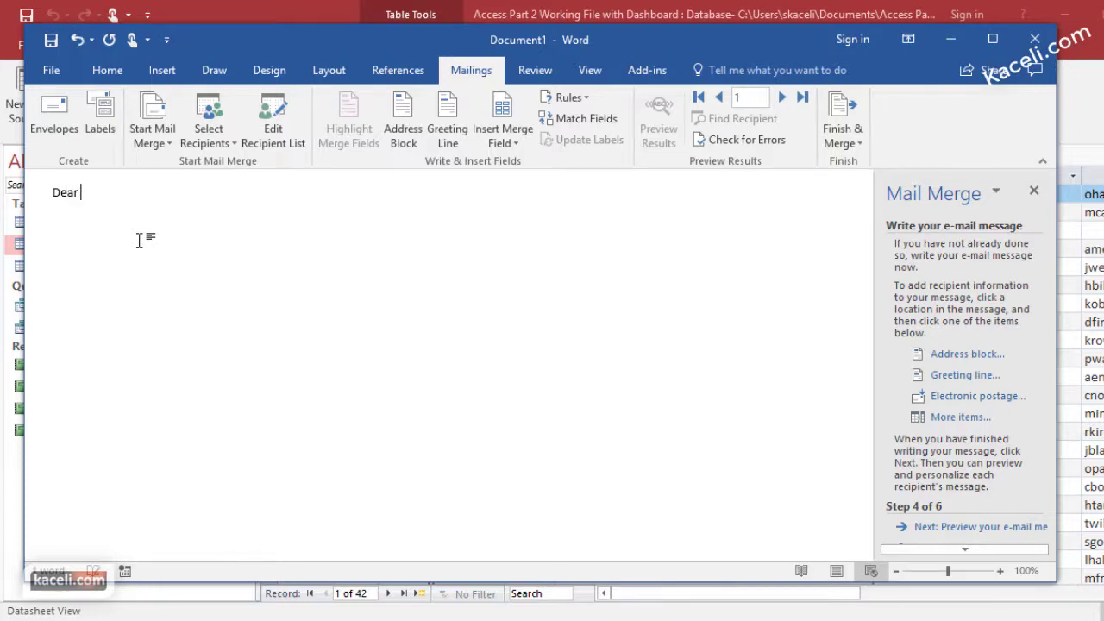
pyautogui.click(502, 138)
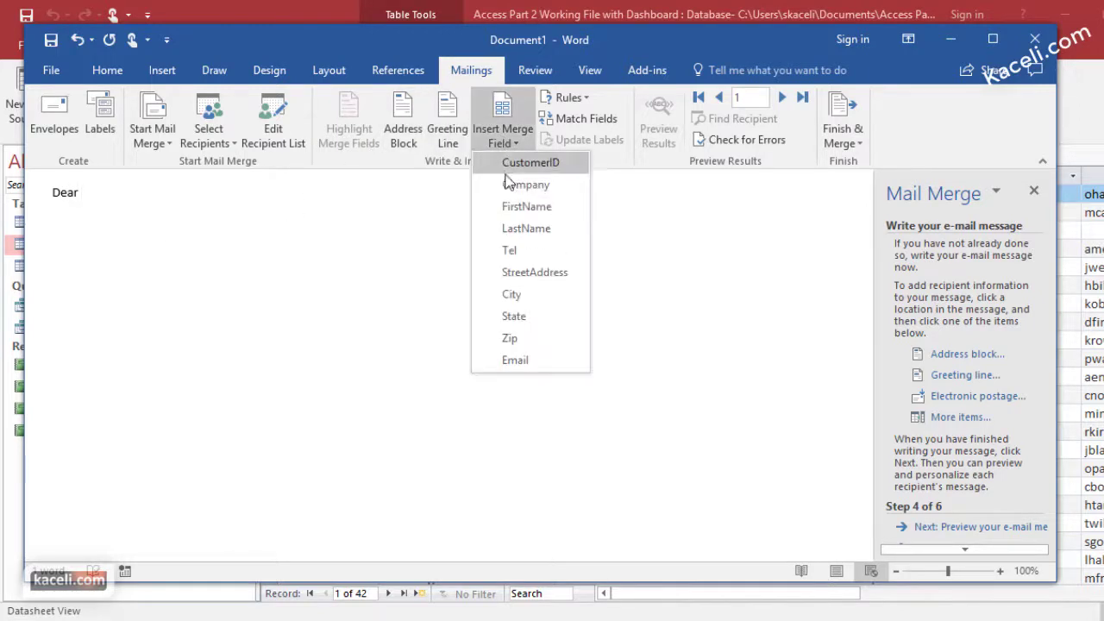
pyautogui.click(520, 207)
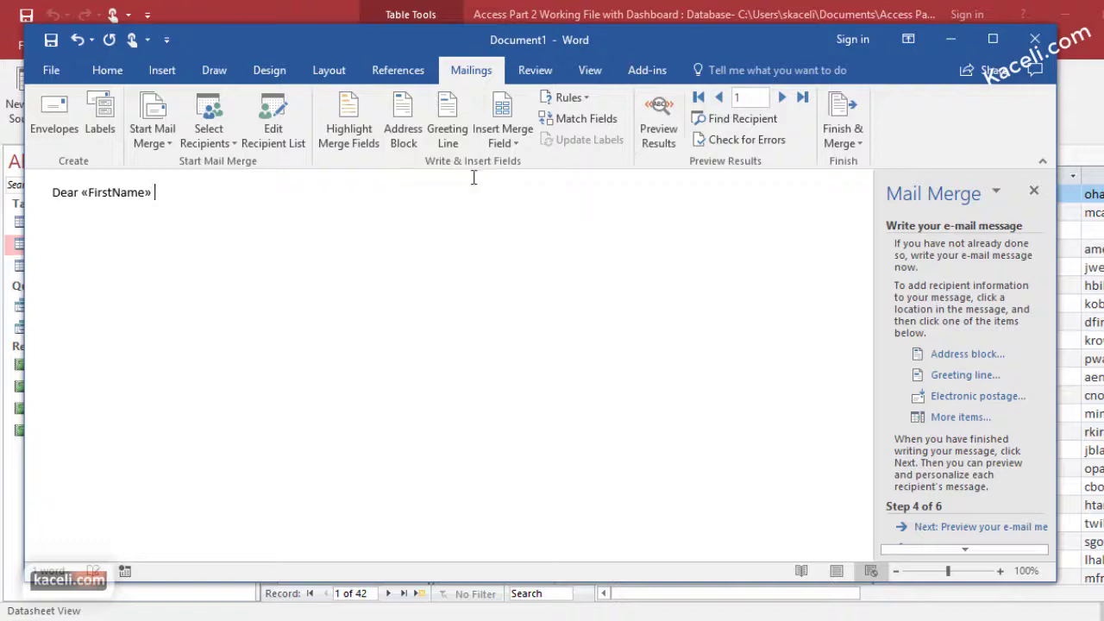
pyautogui.click(509, 136)
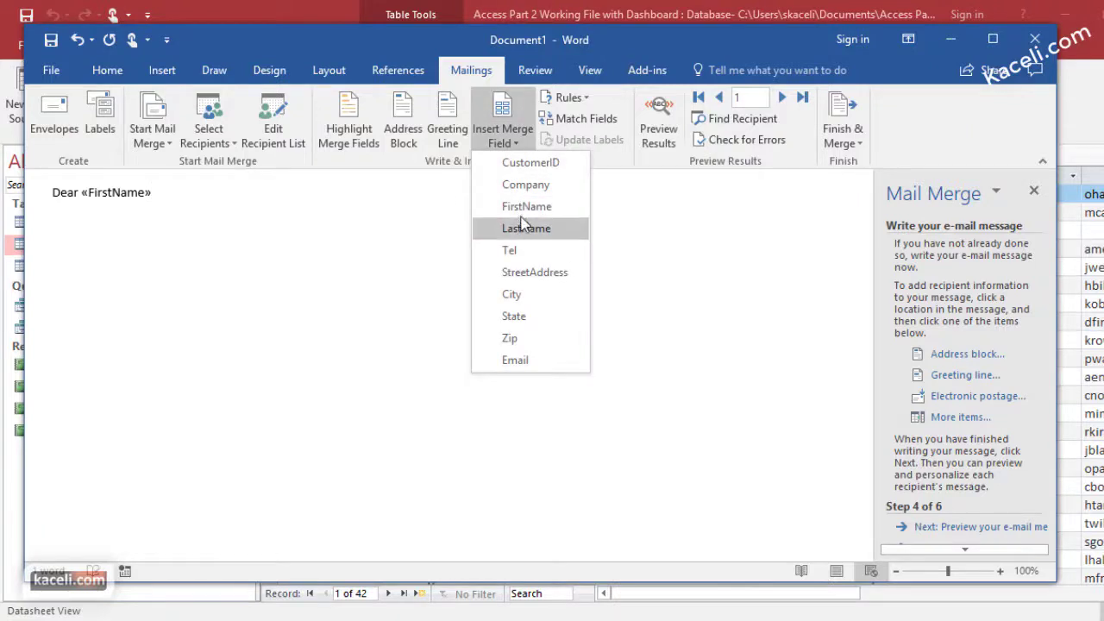
pyautogui.click(524, 228)
pyautogui.write(',')
# - Paste the on-file information sentence and add a 'Name:' label below it
pyautogui.press('Return')
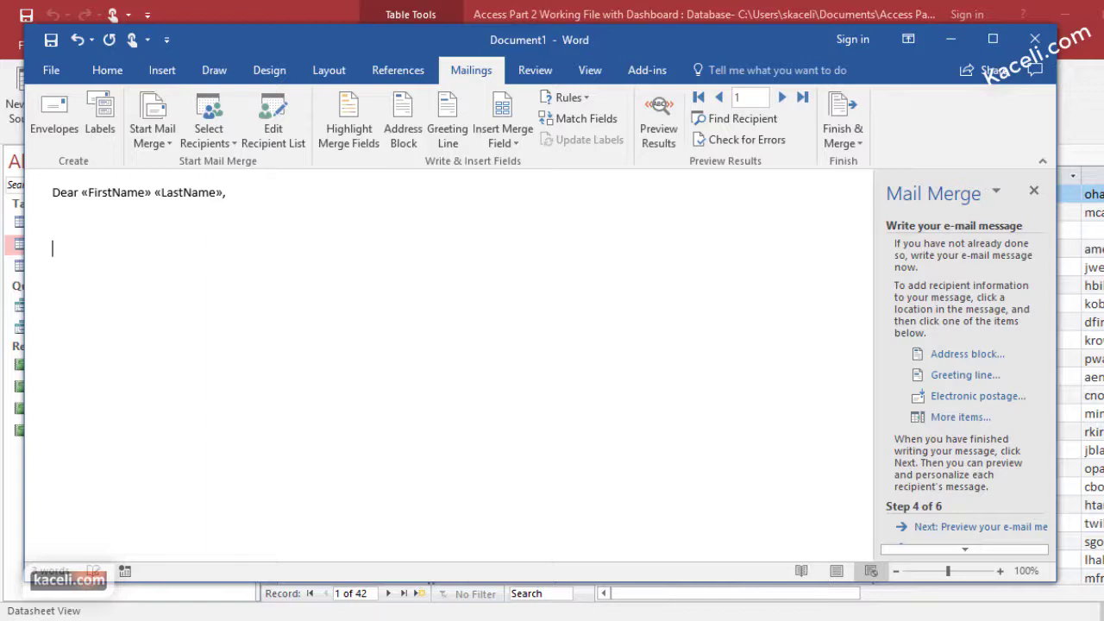
pyautogui.write('Here is the information you have on file with us:')
pyautogui.press('BackSpace')
pyautogui.write('Name:')
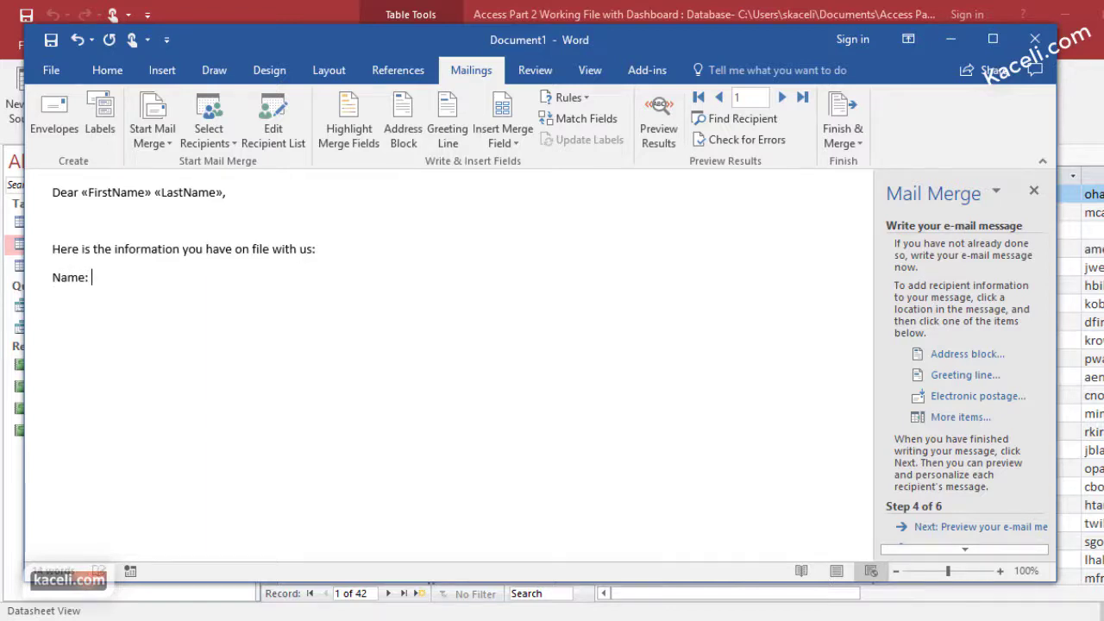
pyautogui.click(503, 138)
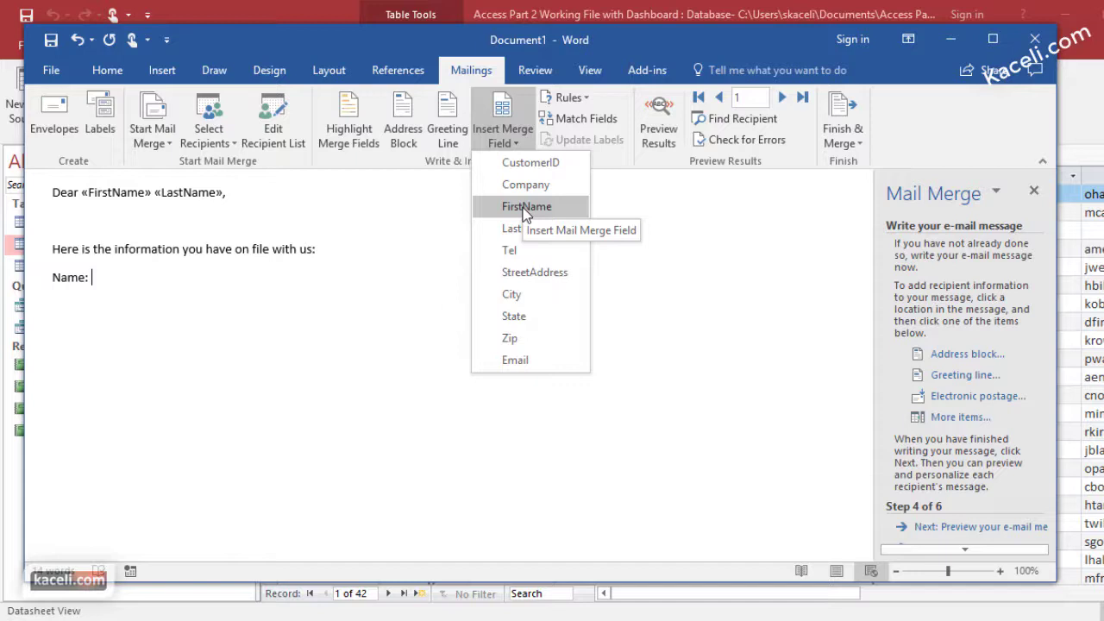
# - Insert «FirstName» «LastName» after Name:, then an 'Address:' line with «StreetAddress»
pyautogui.click(525, 209)
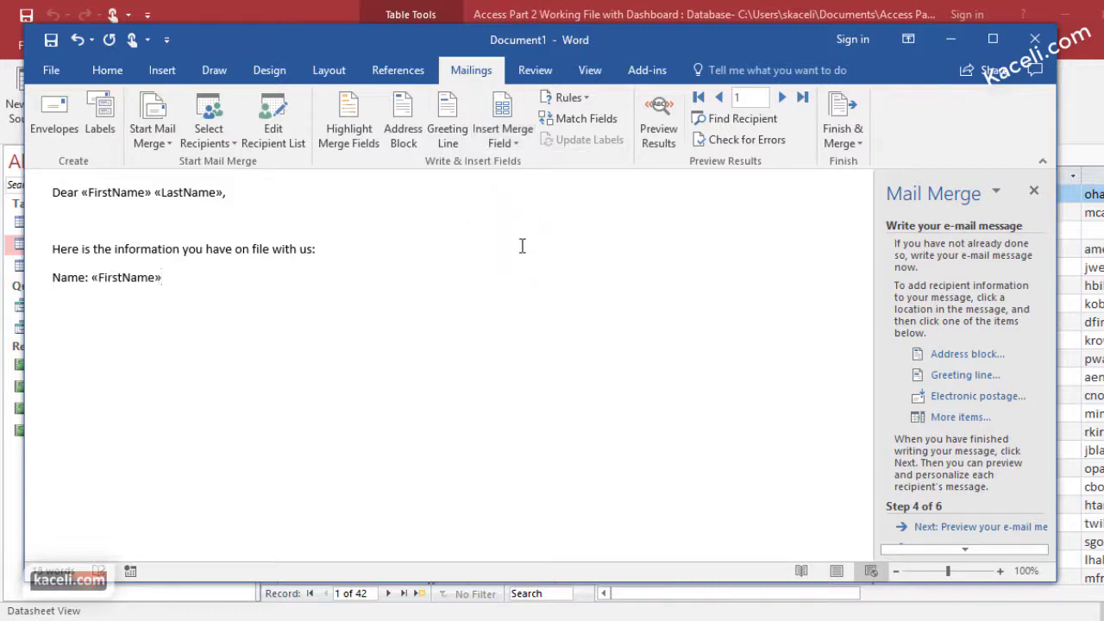
pyautogui.click(507, 143)
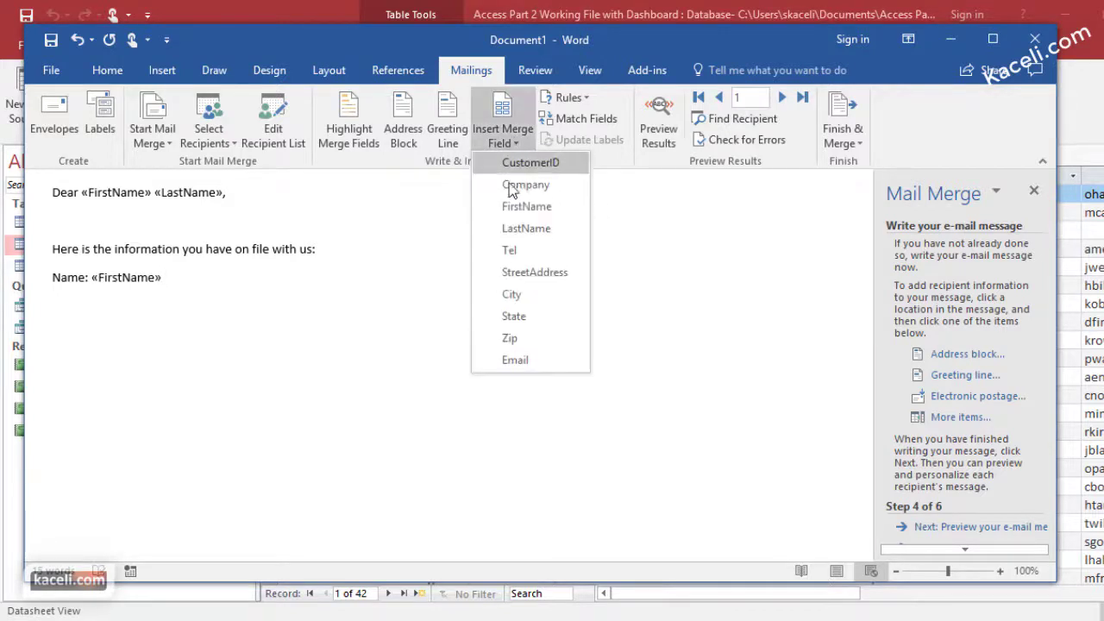
pyautogui.click(522, 229)
pyautogui.press('Return')
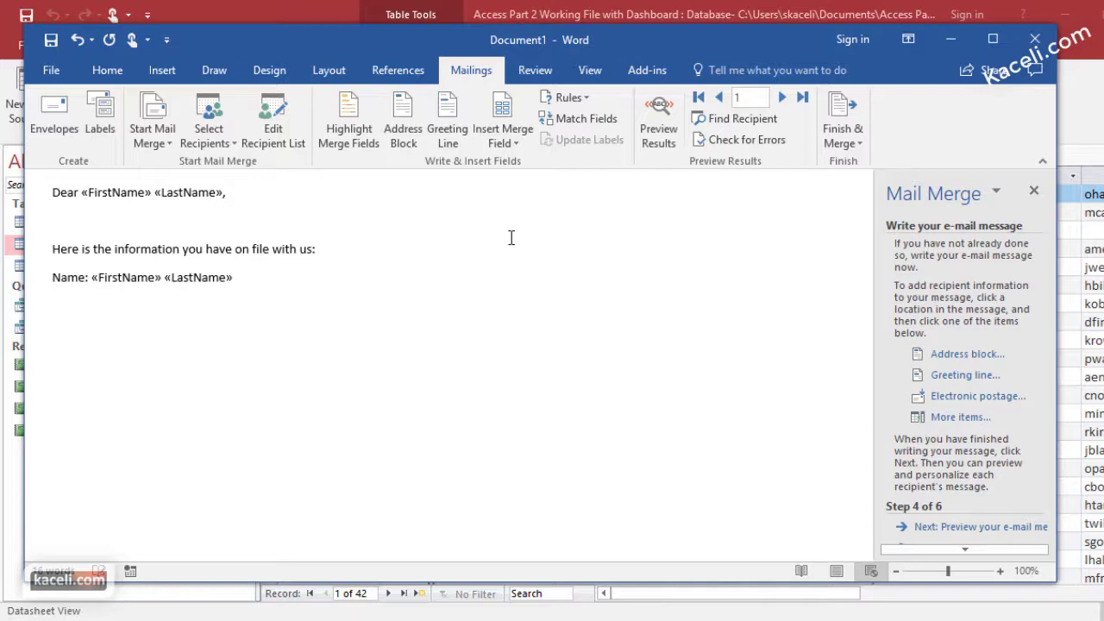
pyautogui.click(502, 141)
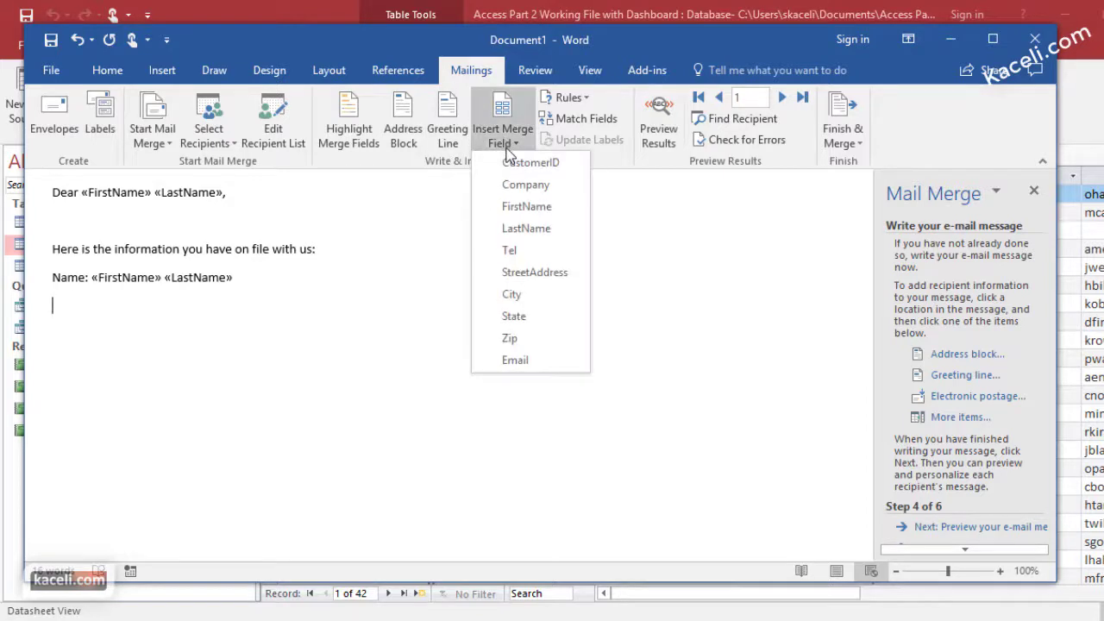
pyautogui.click(67, 304)
pyautogui.write('Address:')
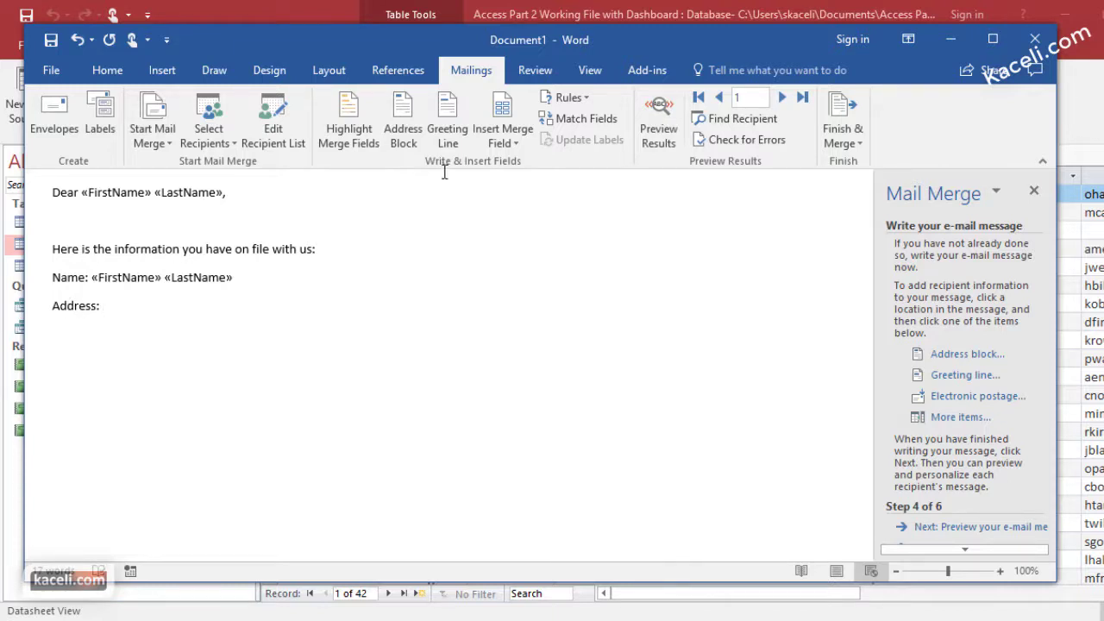
pyautogui.click(503, 143)
pyautogui.click(520, 272)
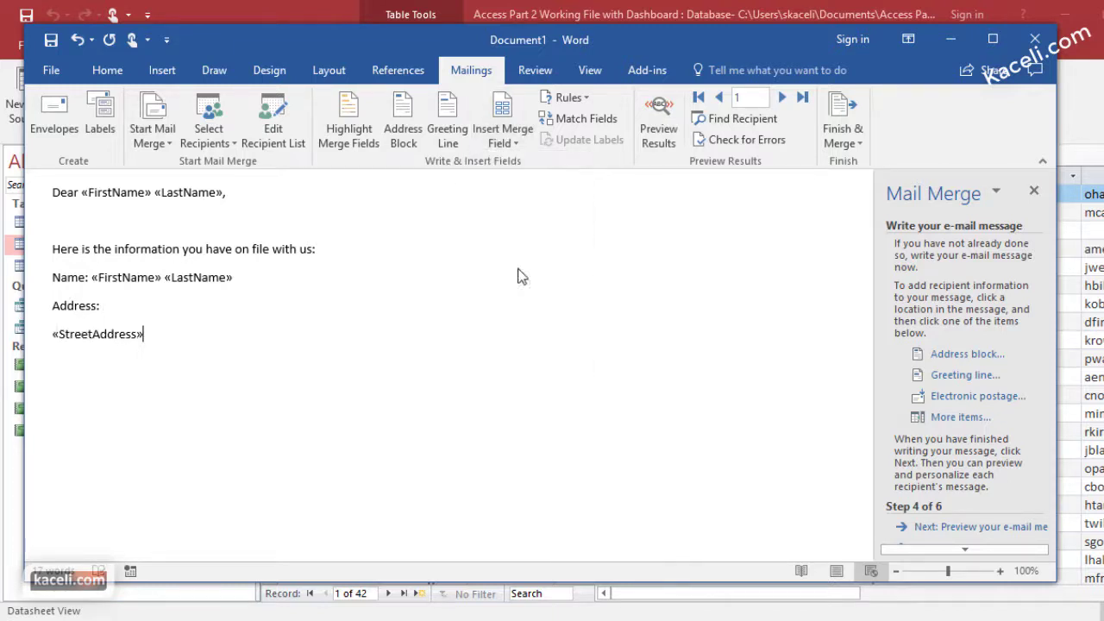
# - Add «City», «State» on one line and «Zip» on the next
pyautogui.press('Return')
pyautogui.click(502, 136)
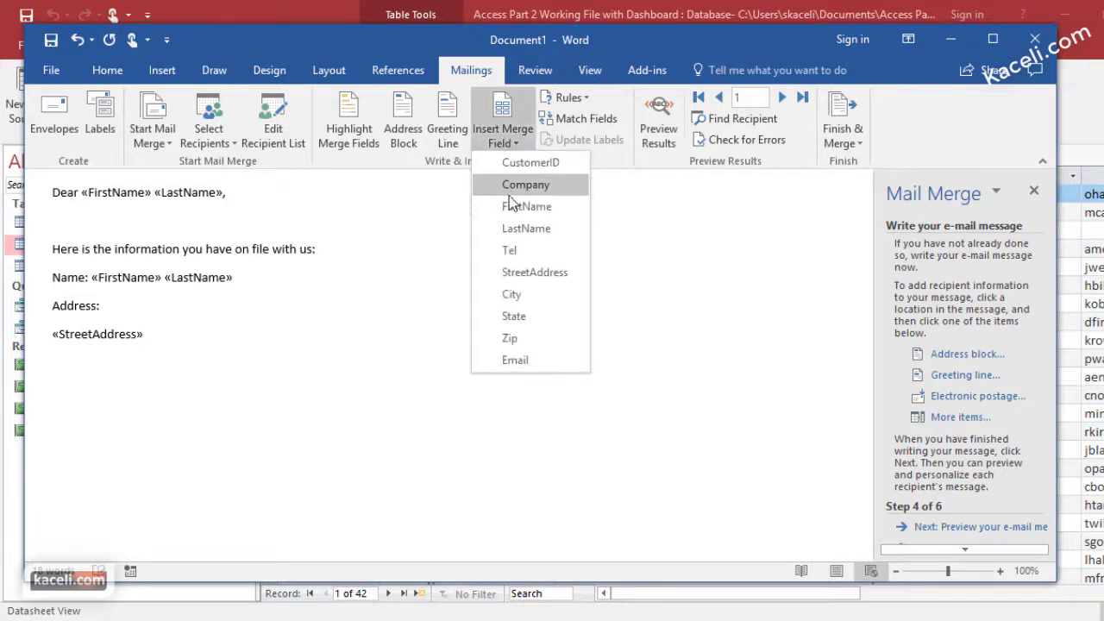
pyautogui.click(509, 294)
pyautogui.write(',')
pyautogui.click(502, 138)
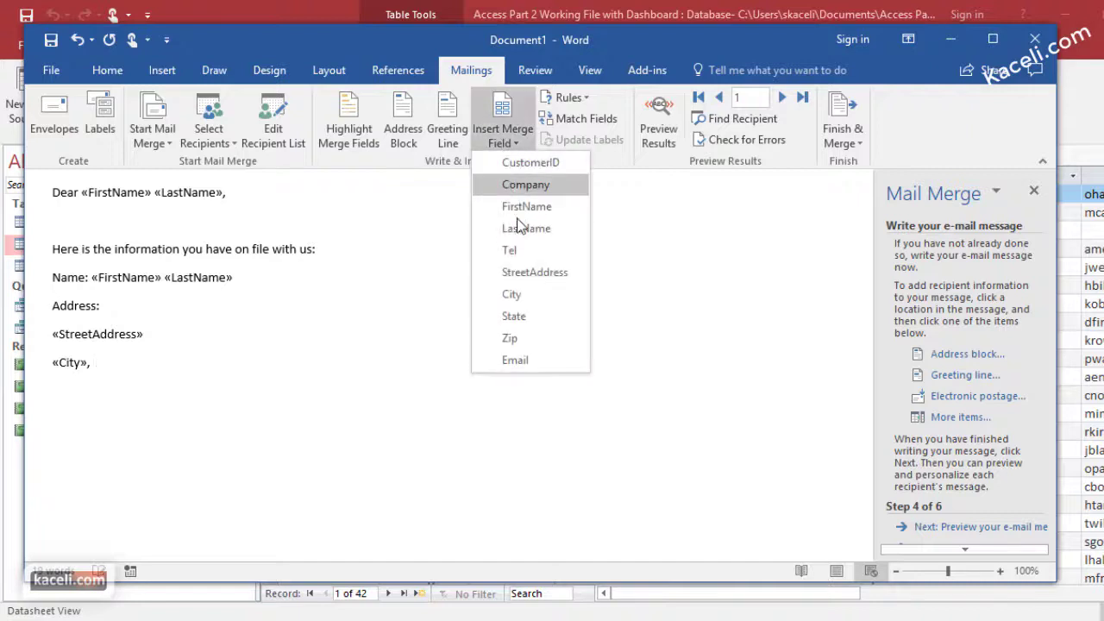
pyautogui.click(515, 315)
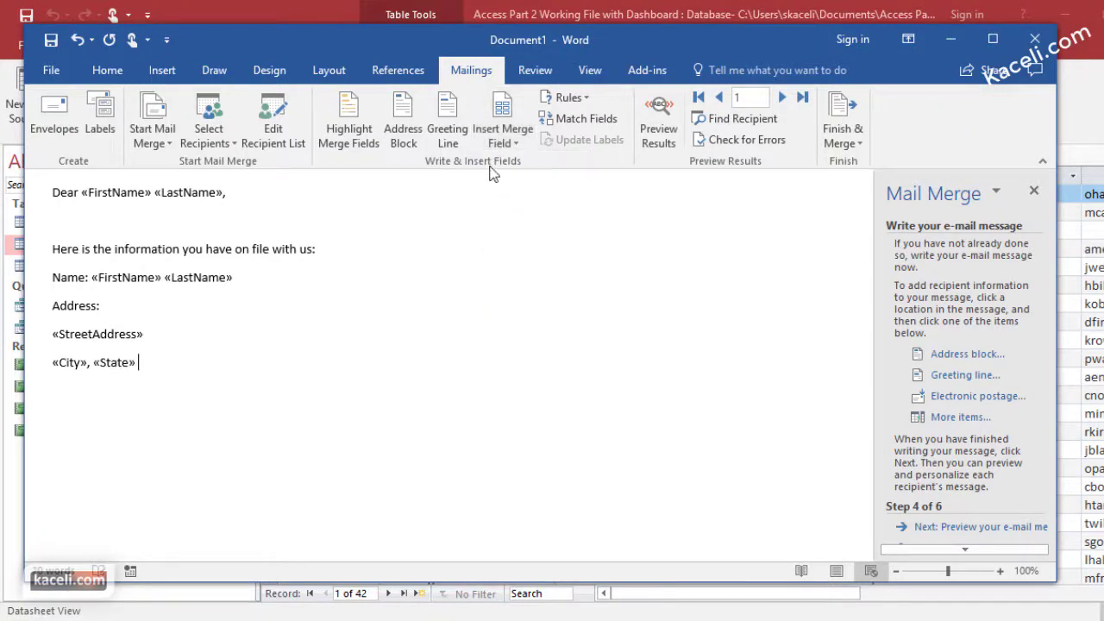
pyautogui.press('Return')
pyautogui.click(497, 138)
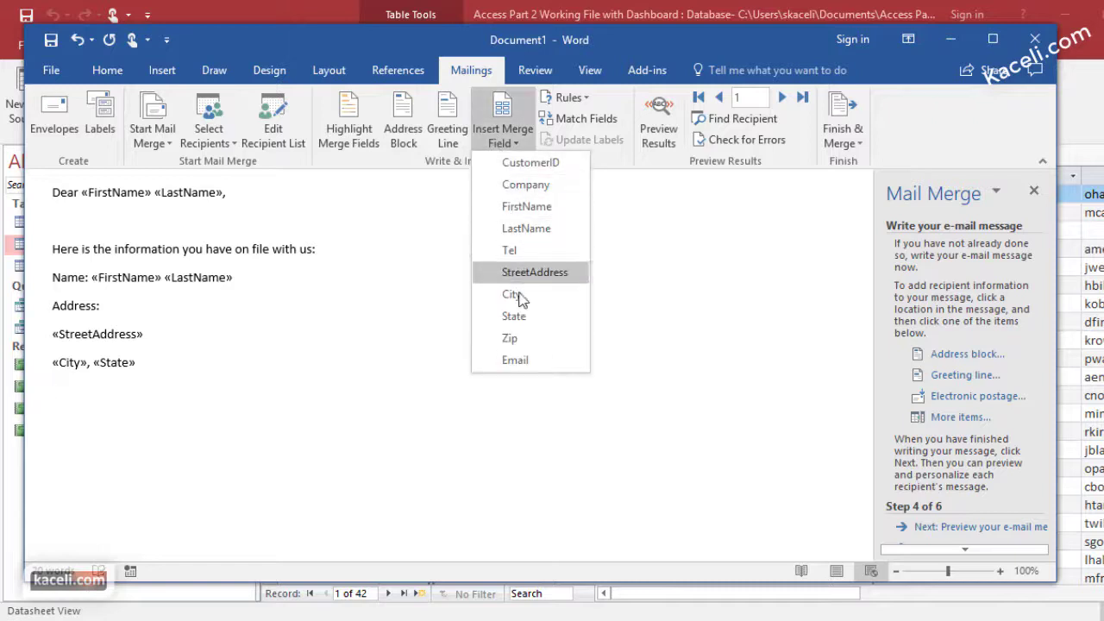
pyautogui.click(507, 334)
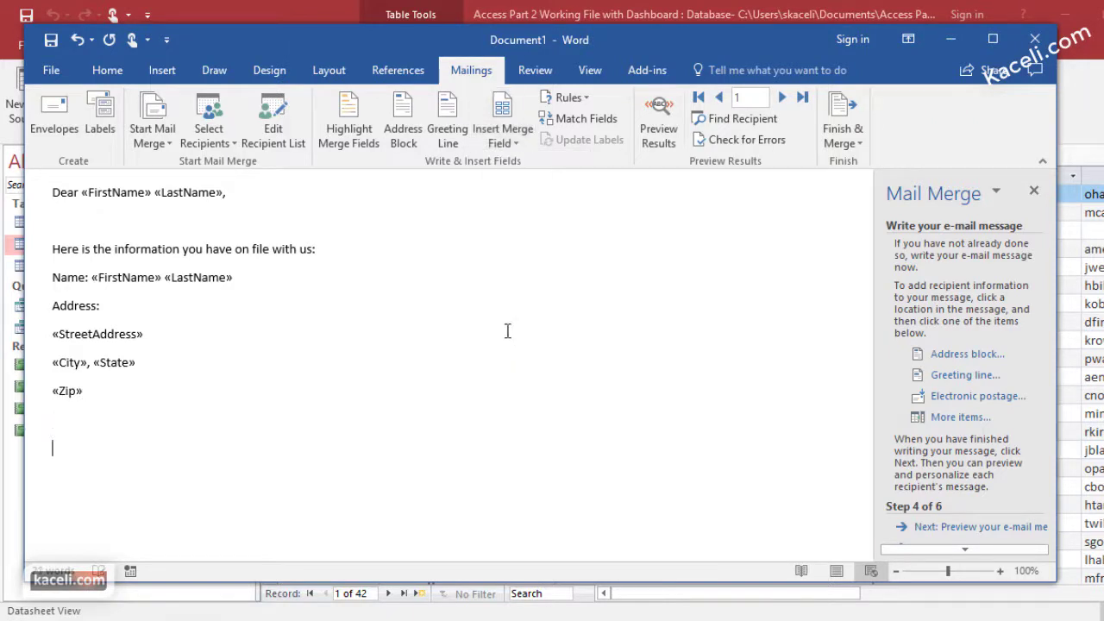
# - Add an 'email:' line with «Email» and the 'If this information is not correct' notice
pyautogui.press('Return')
pyautogui.press('Return')
pyautogui.write('email:')
pyautogui.click(509, 139)
pyautogui.click(512, 357)
pyautogui.press('Return')
pyautogui.press('Return')
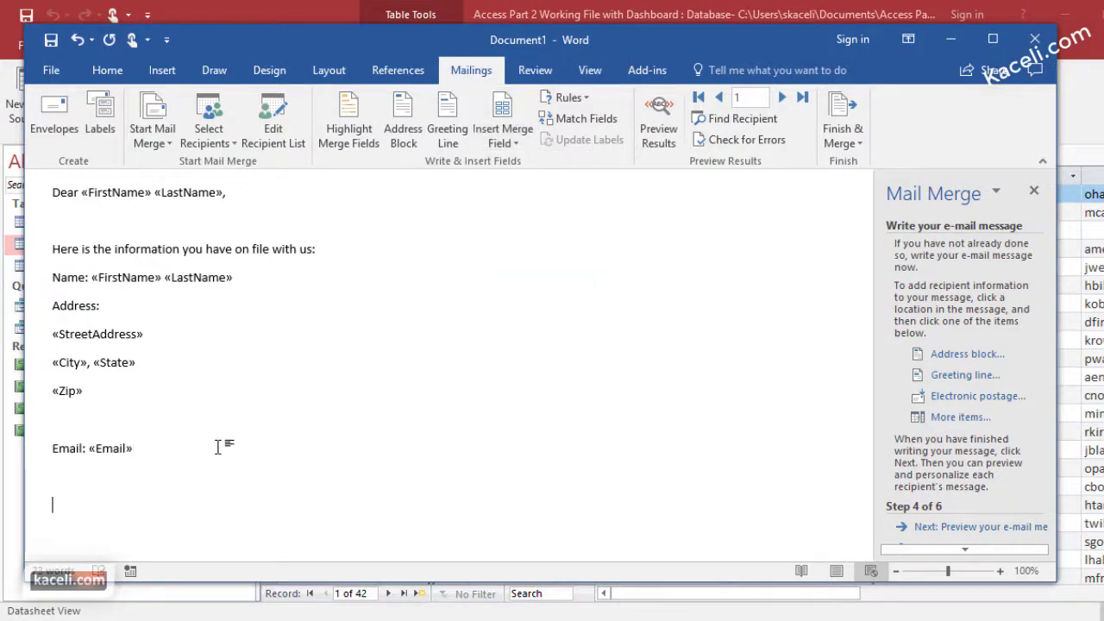
pyautogui.write('If this information is not correct, please contact us immediately. From now on, we will communicate with you only th')
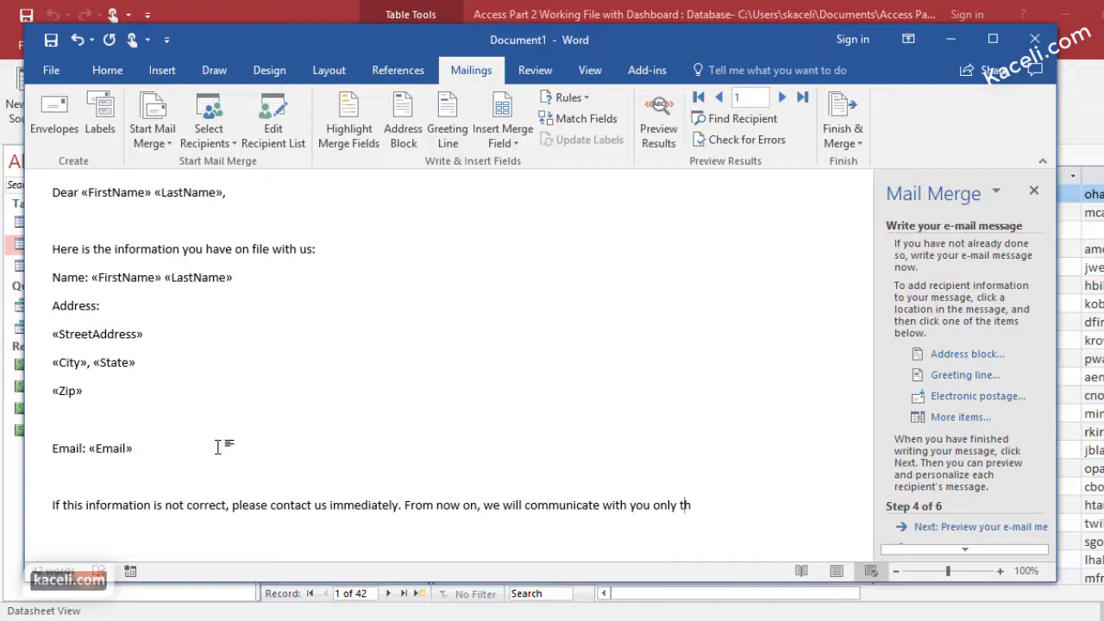
pyautogui.write('rough this info.')
pyautogui.press('Return')
pyautogui.press('Return')
# - Sign off with 'Thank you,' and the sender's name, and indent the four address lines
pyautogui.write('Thank you,')
pyautogui.press('Return')
pyautogui.press('Return')
pyautogui.write('Sali Kaceli')
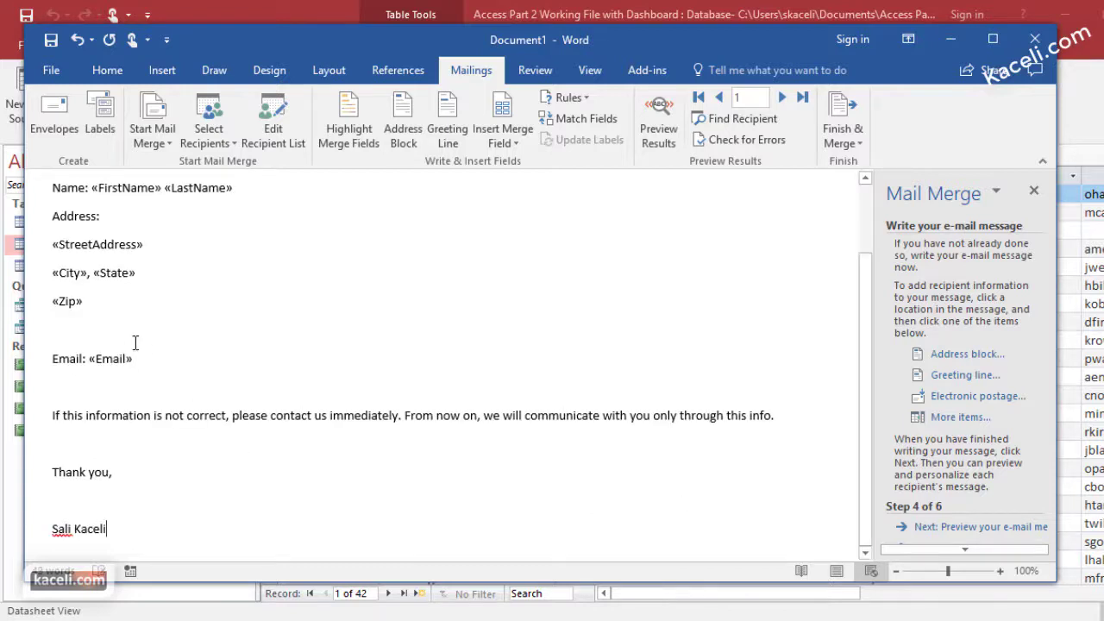
pyautogui.moveTo(90, 302); pyautogui.dragTo(54, 251)
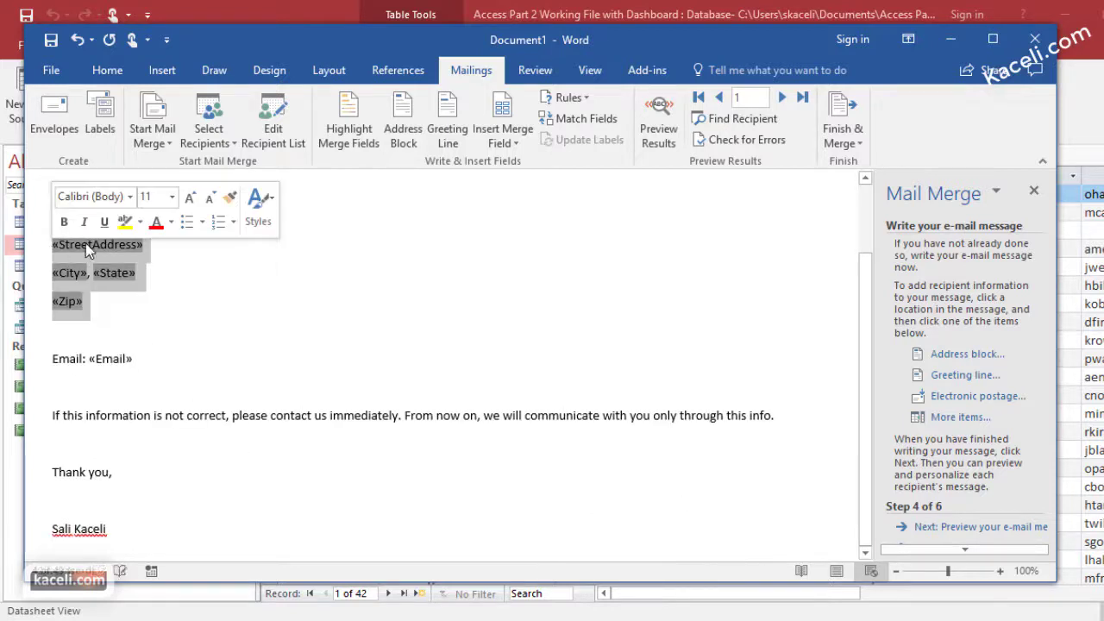
pyautogui.click(107, 69)
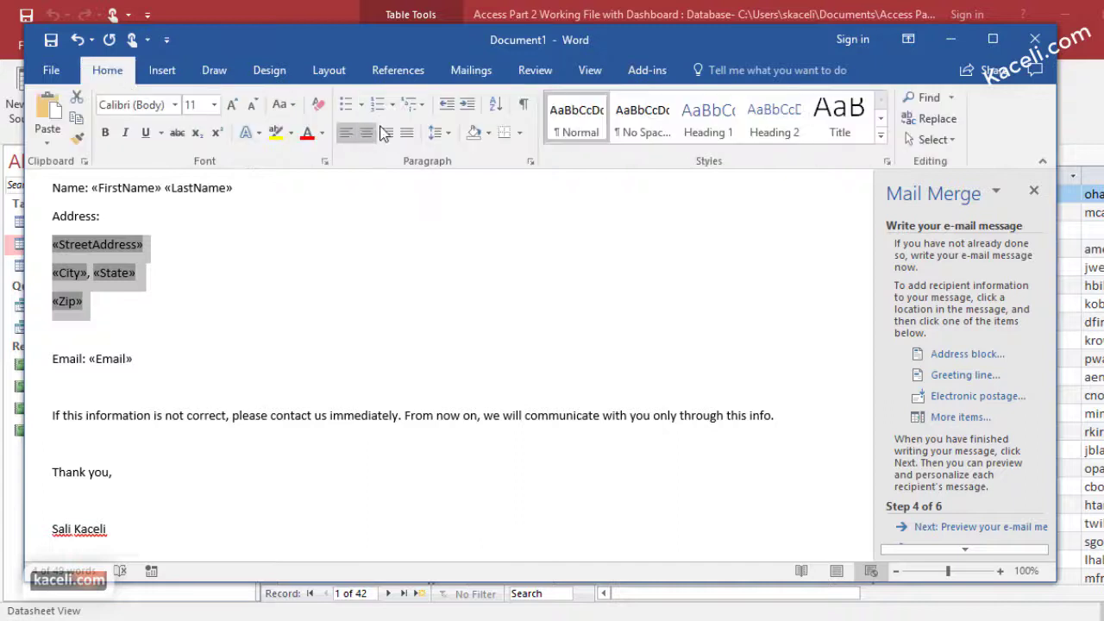
pyautogui.click(466, 103)
pyautogui.click(231, 252)
# - Preview the message for the first recipient and advance to completing the merge
pyautogui.click(156, 302)
pyautogui.click(151, 358)
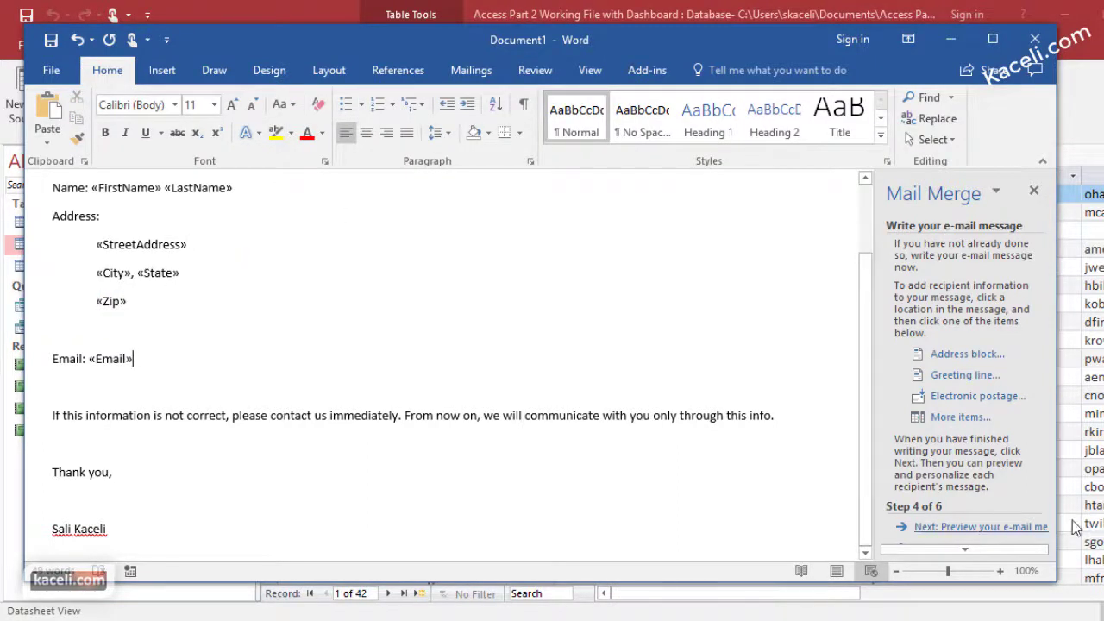
pyautogui.click(985, 528)
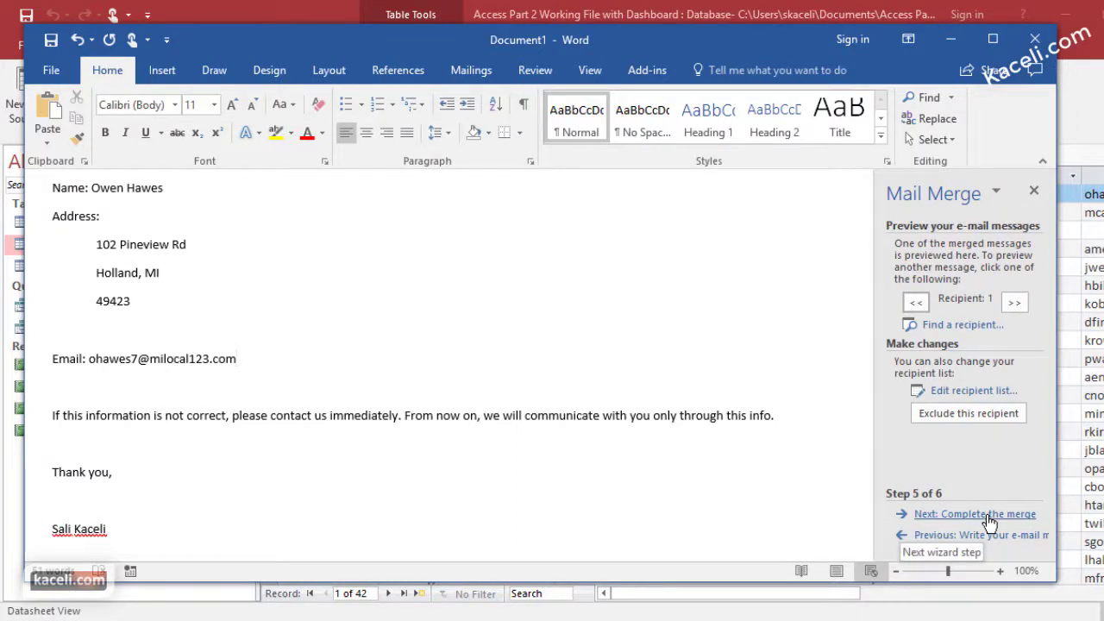
pyautogui.click(987, 515)
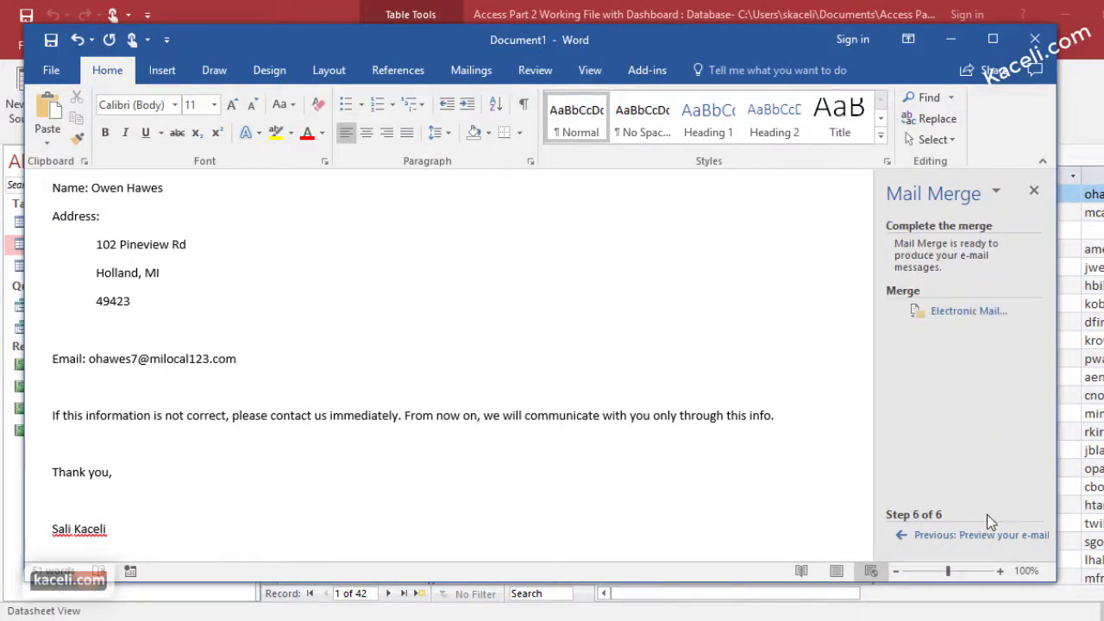
# - In Merge to E-mail, address messages to the Email field for all records
pyautogui.click(965, 319)
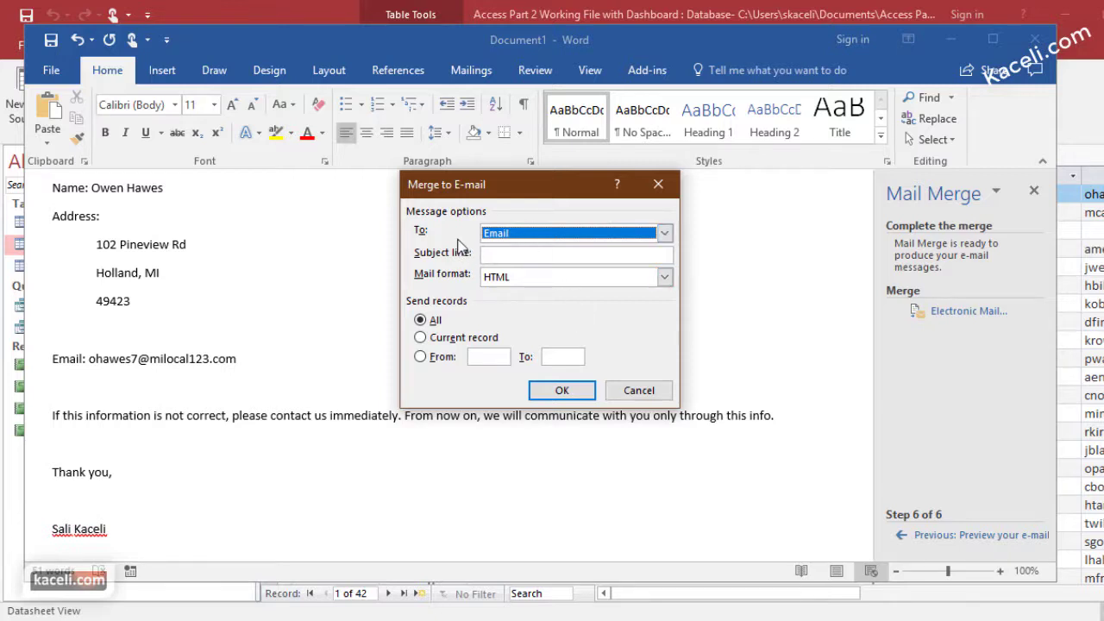
pyautogui.click(526, 234)
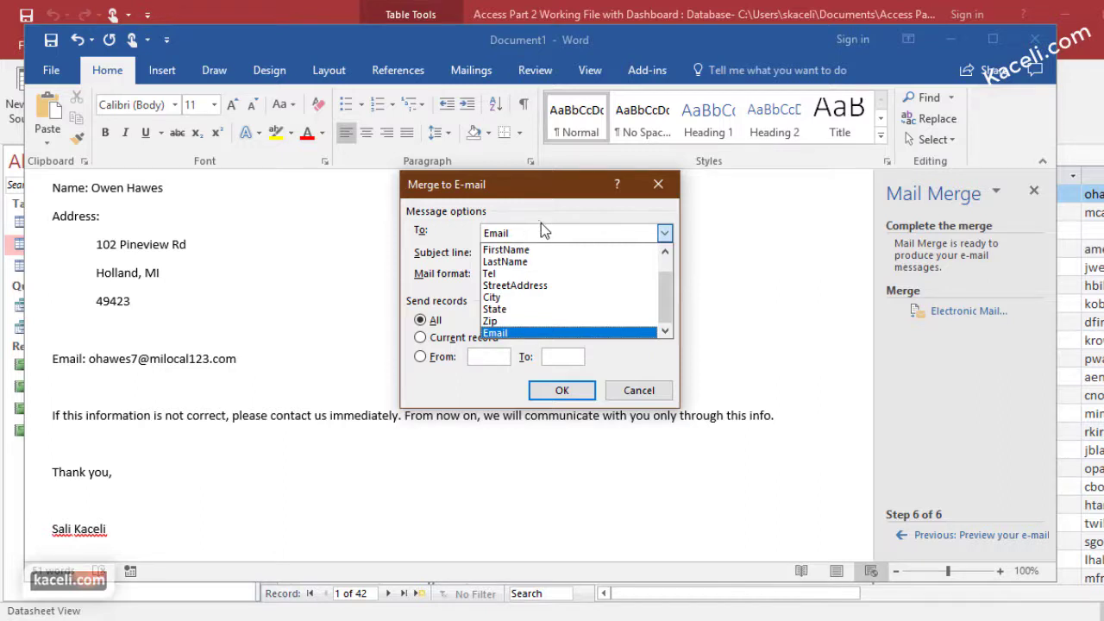
pyautogui.click(522, 333)
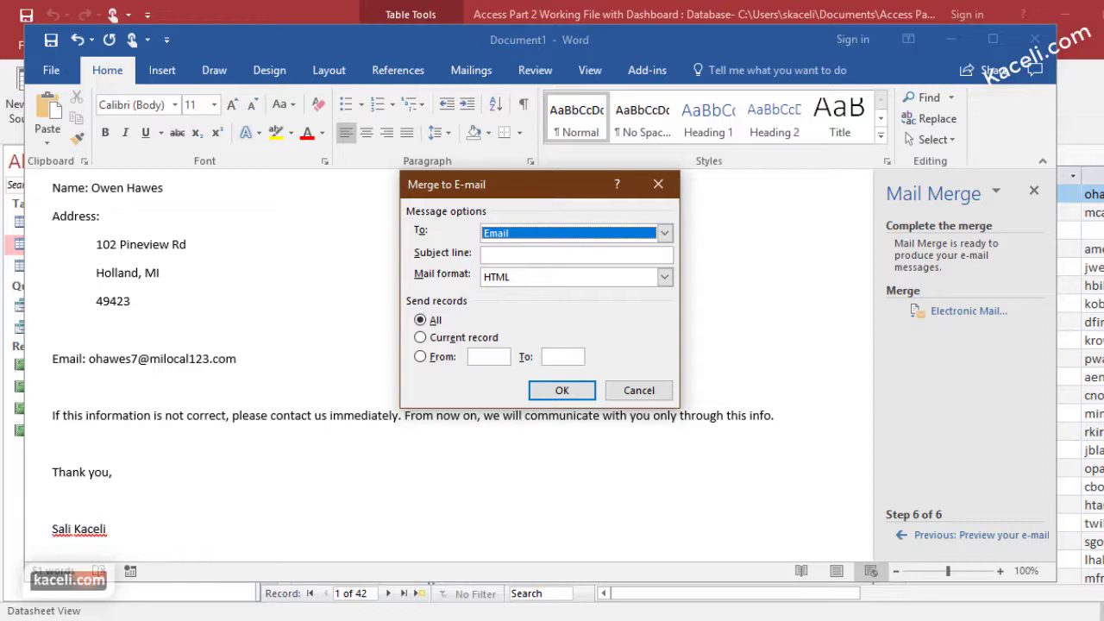
pyautogui.click(561, 390)
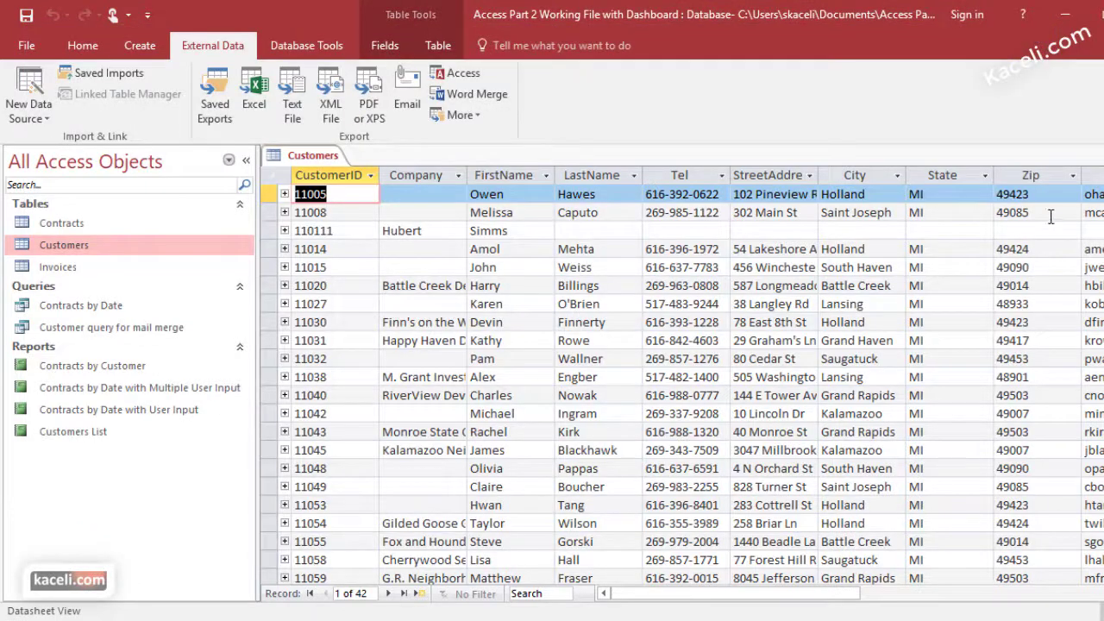
pyautogui.moveTo(843, 594); pyautogui.dragTo(953, 595)
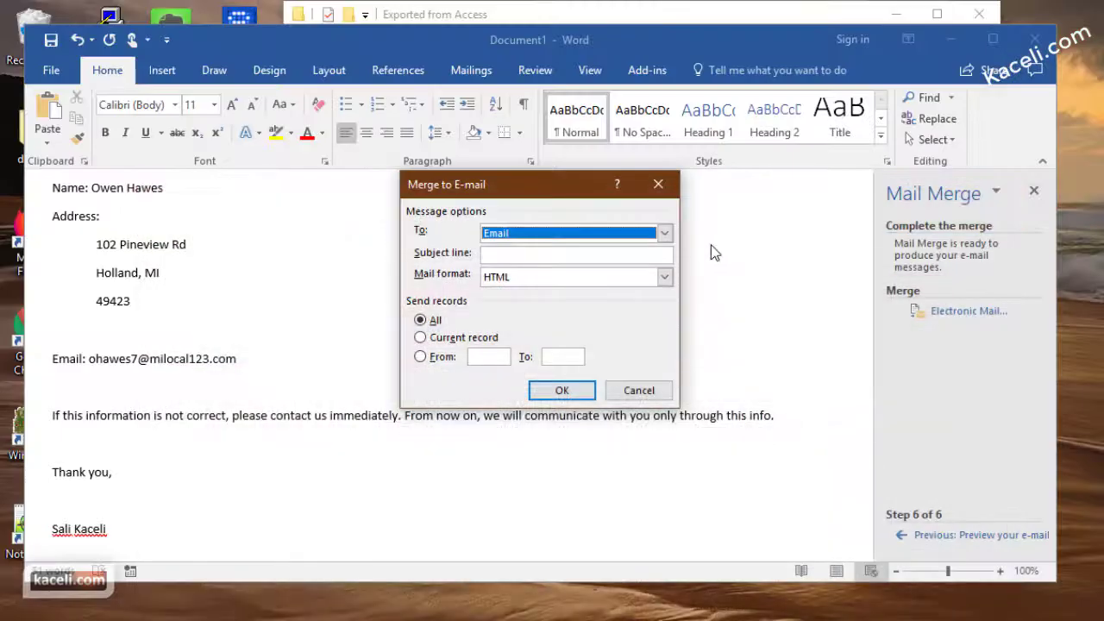
pyautogui.click(522, 254)
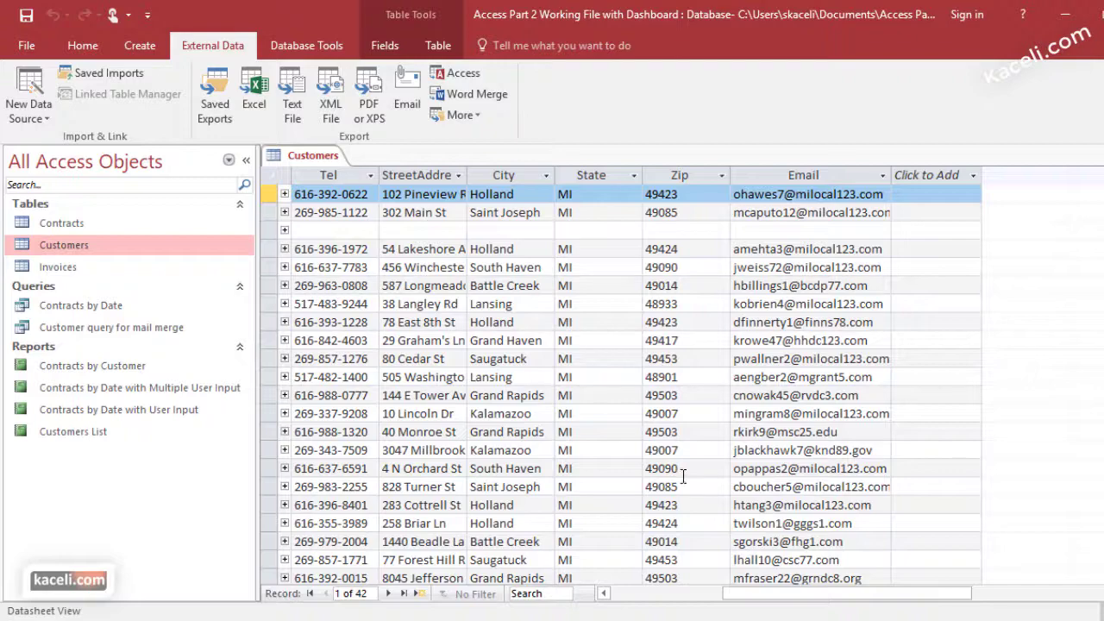
pyautogui.scroll(-6, 804, 407)
pyautogui.scroll(-4, 804, 407)
pyautogui.scroll(3, 690, 431)
pyautogui.scroll(-1, 517, 483)
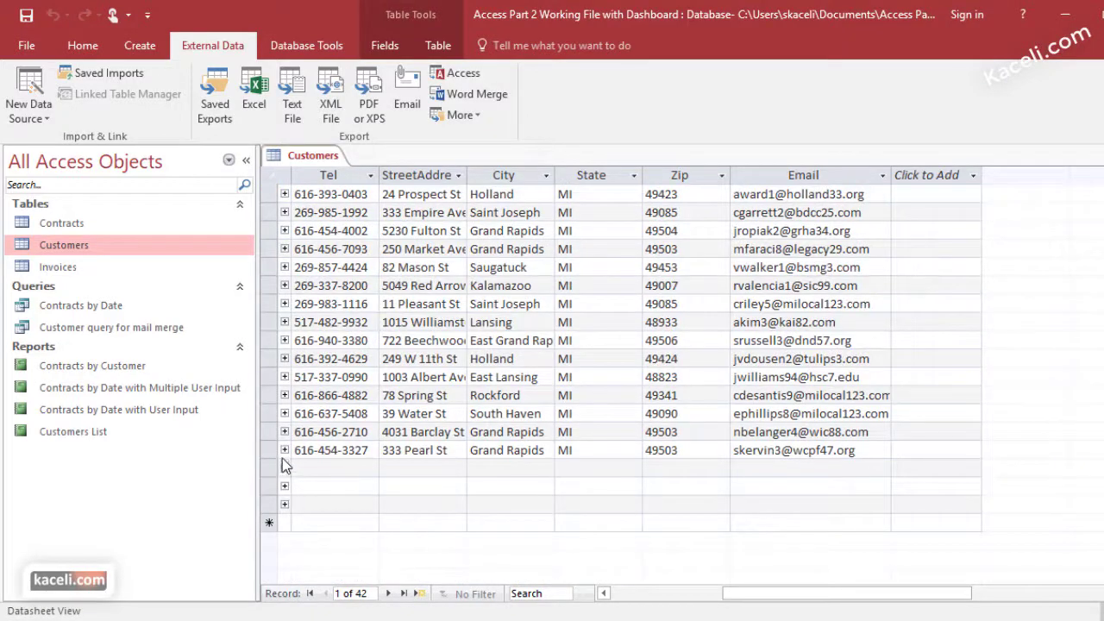
pyautogui.scroll(9, 841, 446)
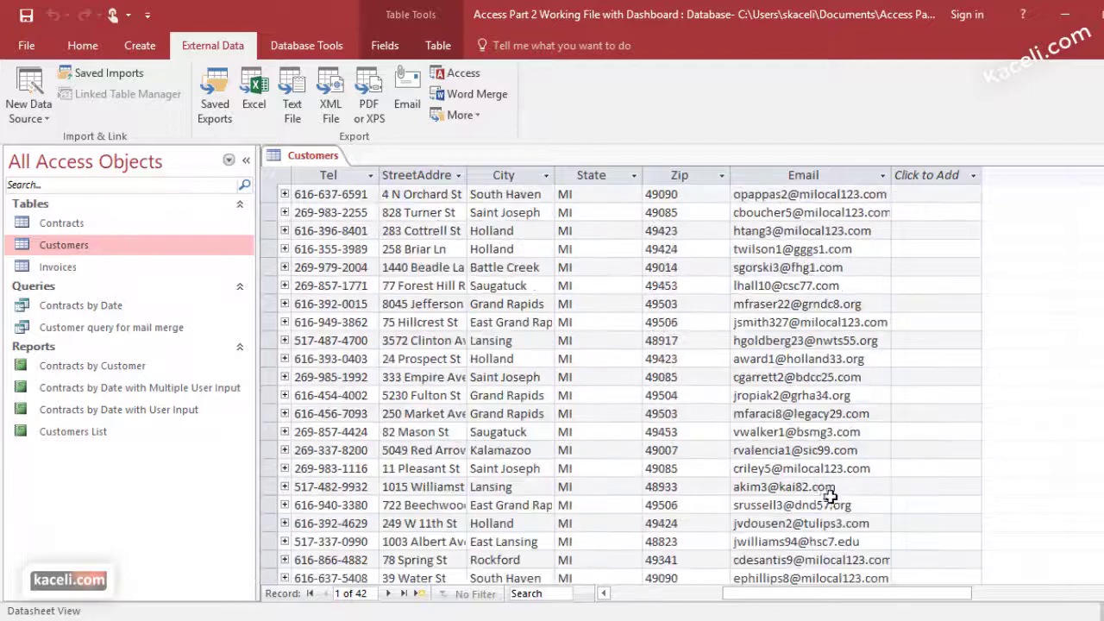